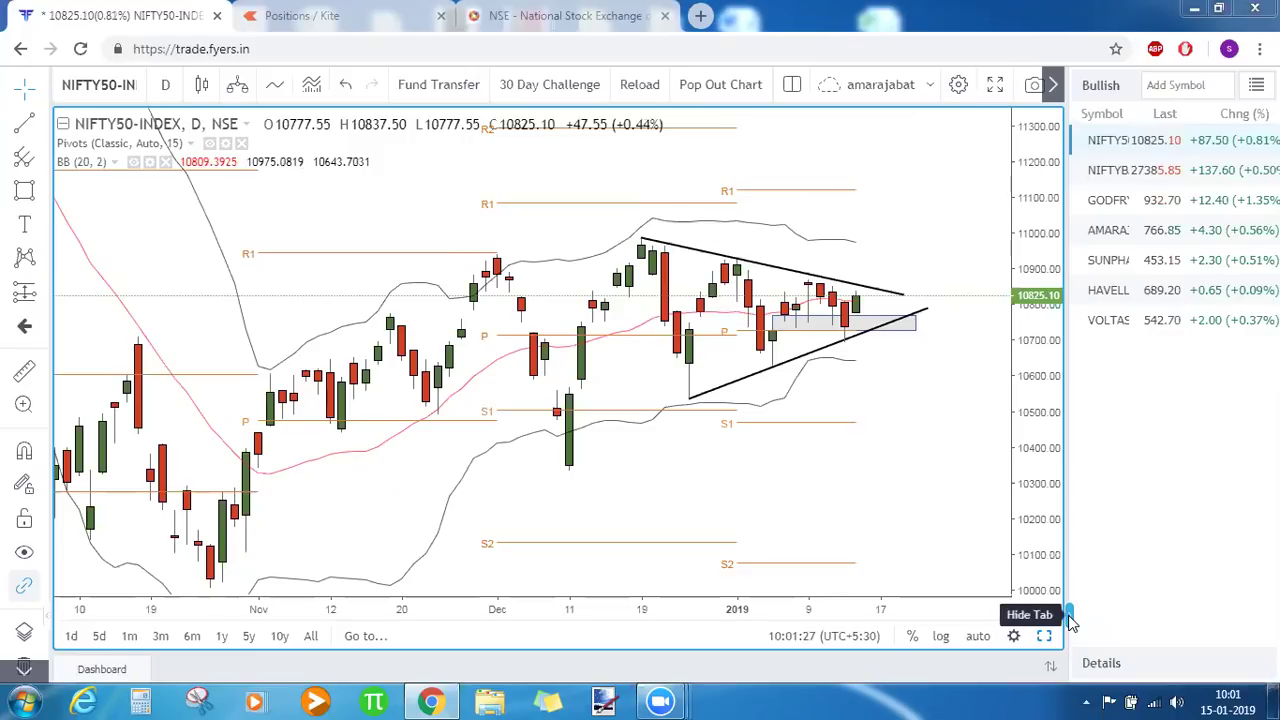
Step: Collapse the right-hand watchlist so the NIFTY50 daily chart fills the window width
{"action": "left_click", "coordinate": [1068, 615]}
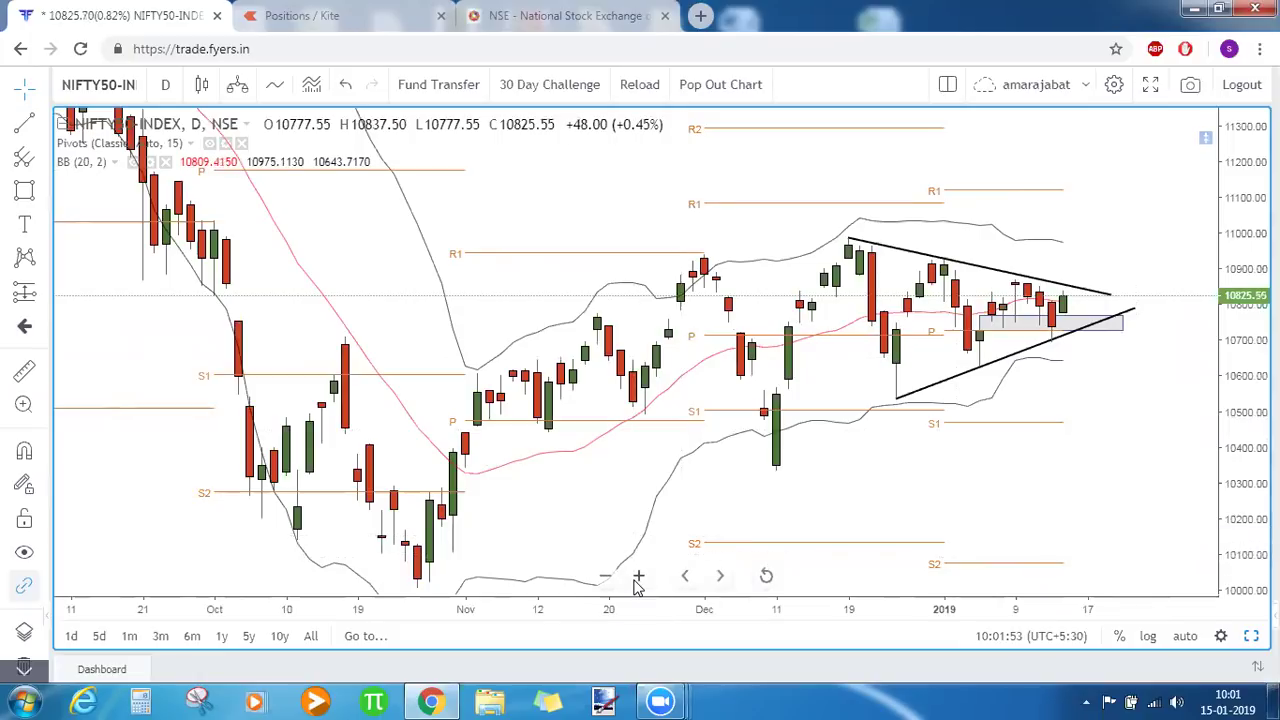
Step: Turn on auto price scaling, stretch the candles taller, and restore the RSI (14) pane below
{"action": "left_click", "coordinate": [1185, 637]}
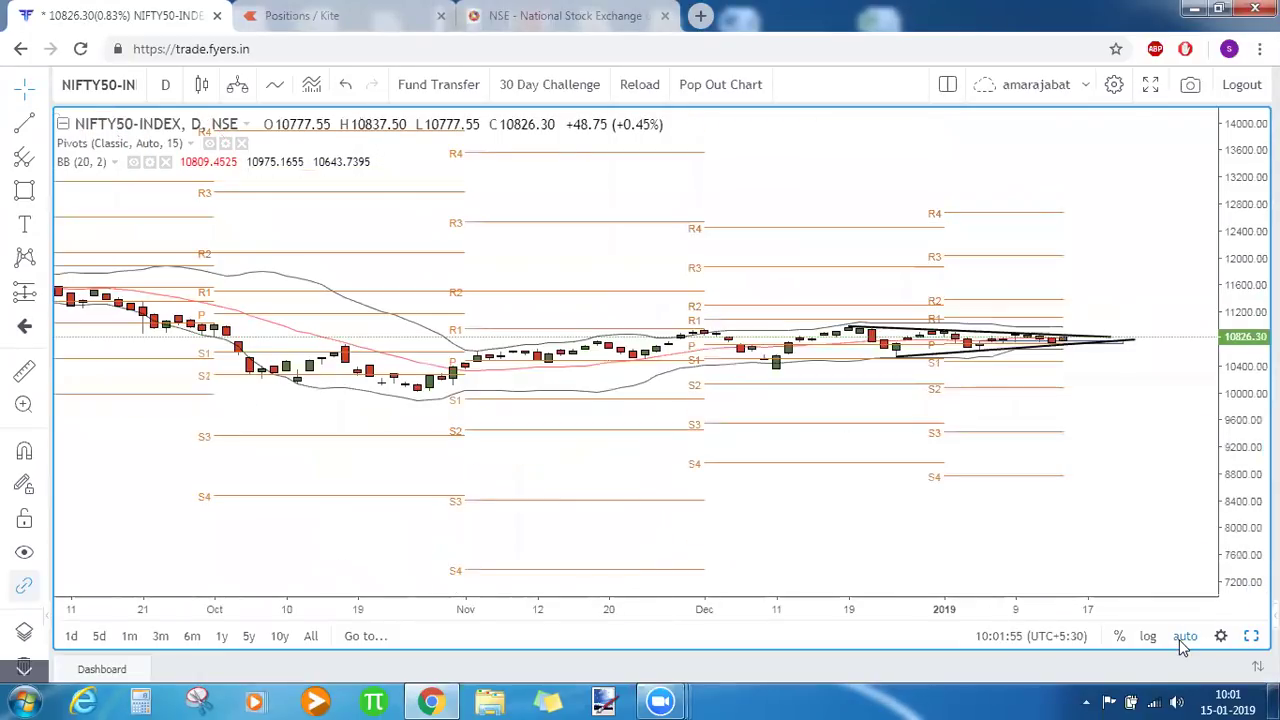
{"action": "left_click_drag", "start_coordinate": [1243, 563], "coordinate": [1245, 380]}
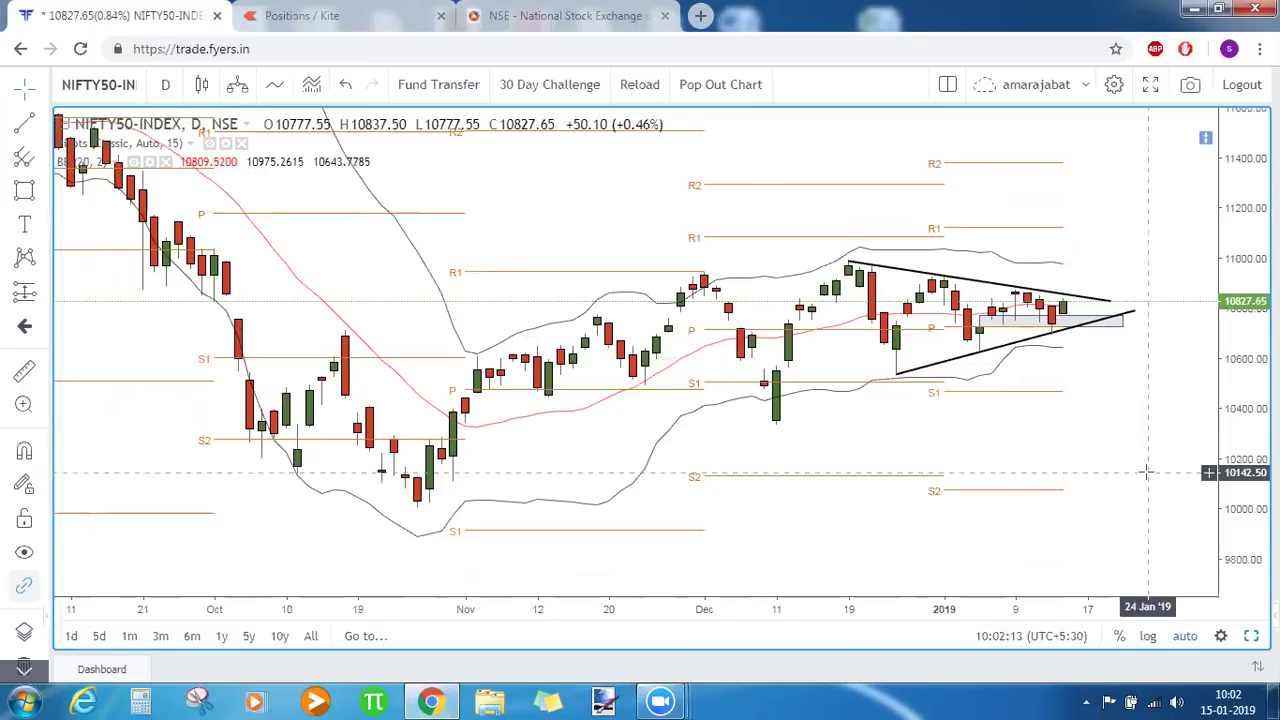
{"action": "left_click_drag", "start_coordinate": [1240, 438], "coordinate": [1240, 430]}
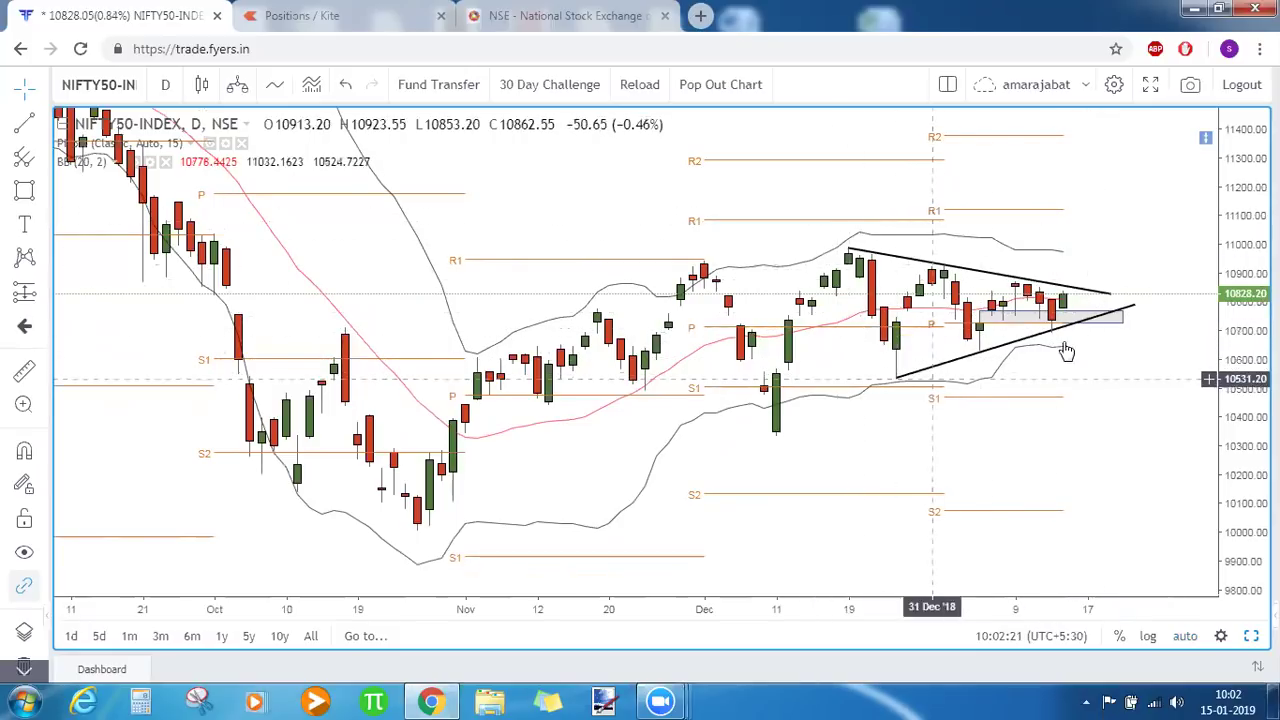
{"action": "double_click", "coordinate": [1120, 353]}
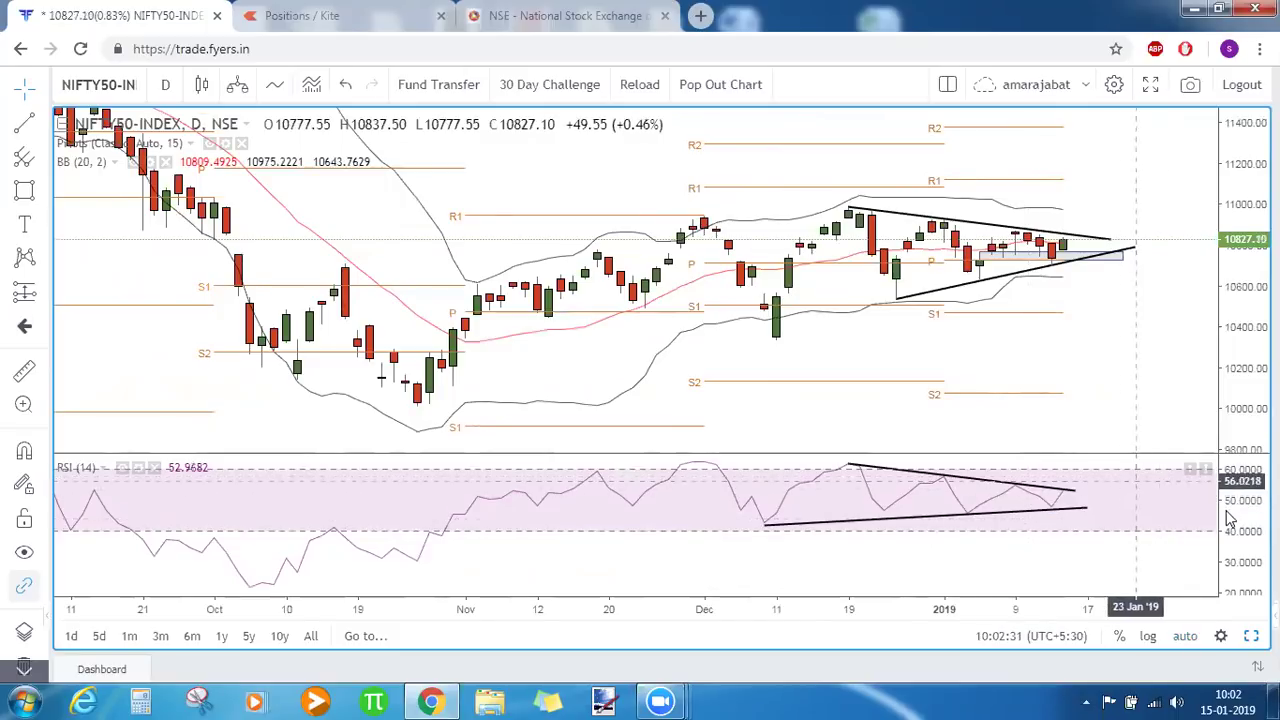
Step: Refit the upper RSI trendline's endpoints onto the December and January peaks
{"action": "left_click_drag", "start_coordinate": [1157, 480], "coordinate": [1160, 528]}
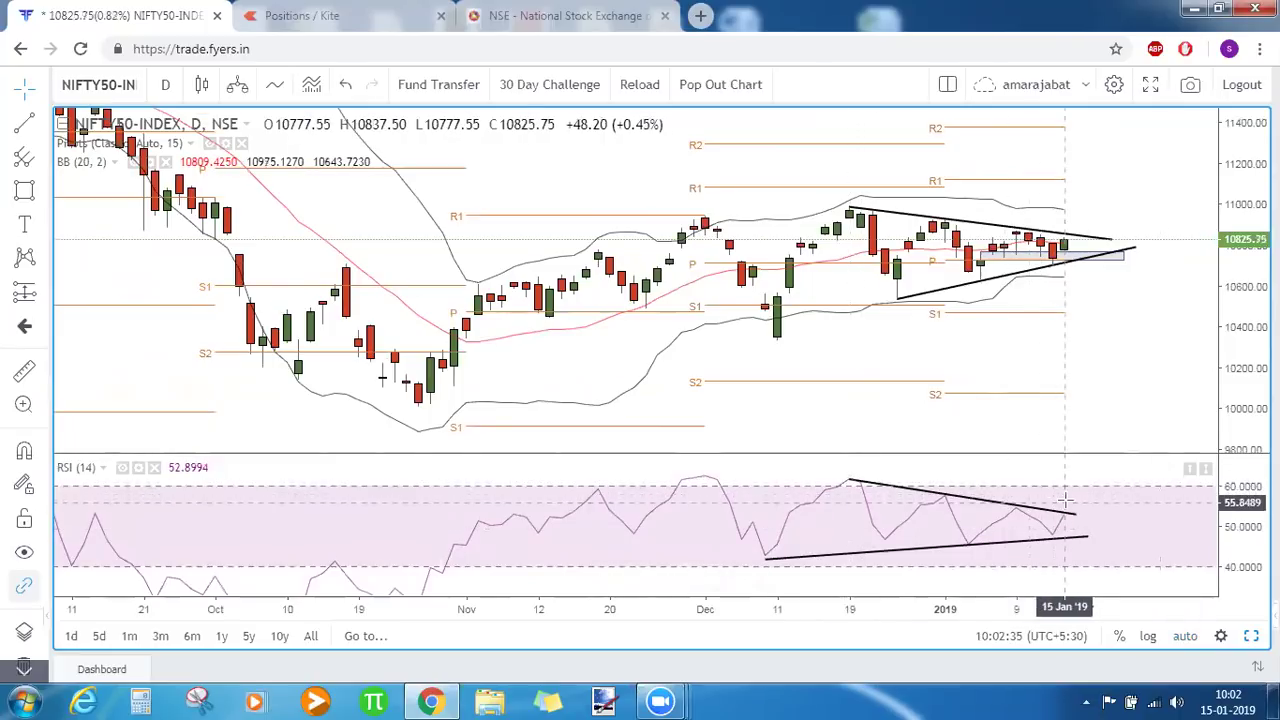
{"action": "double_click", "coordinate": [1245, 362]}
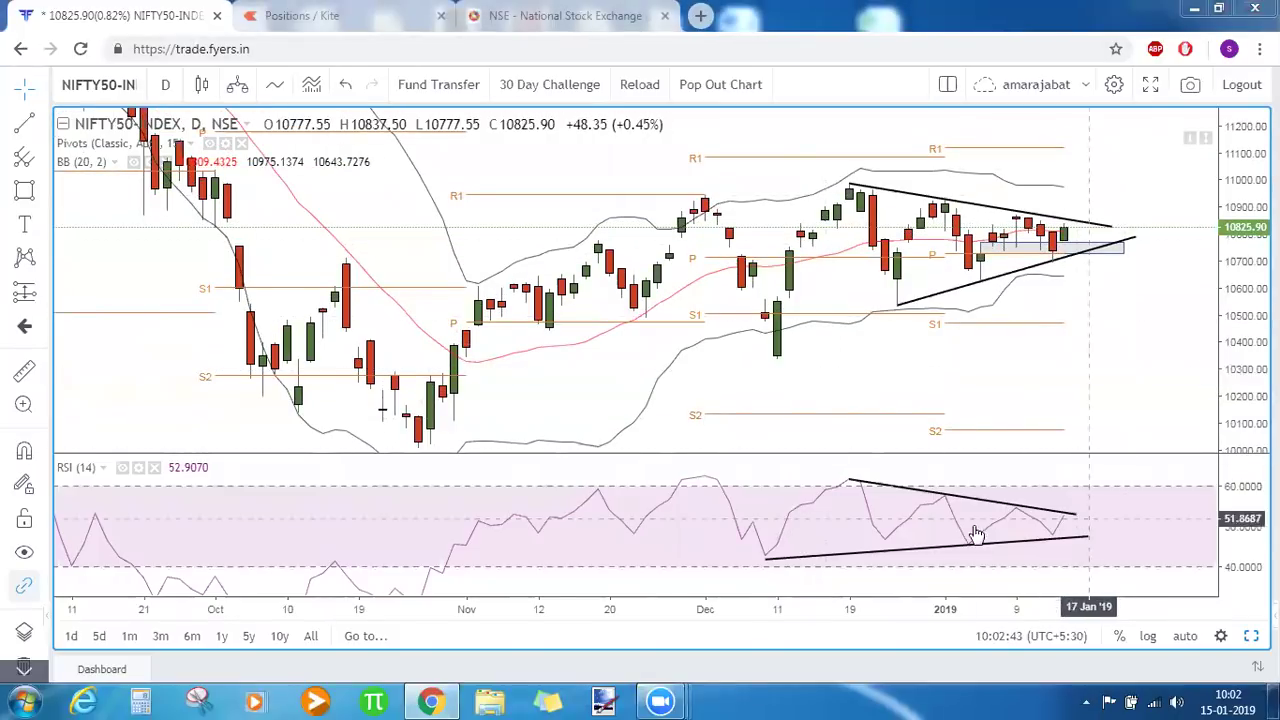
{"action": "left_click", "coordinate": [847, 480]}
{"action": "left_click_drag", "start_coordinate": [841, 478], "coordinate": [837, 475]}
{"action": "left_click_drag", "start_coordinate": [1075, 512], "coordinate": [1075, 517]}
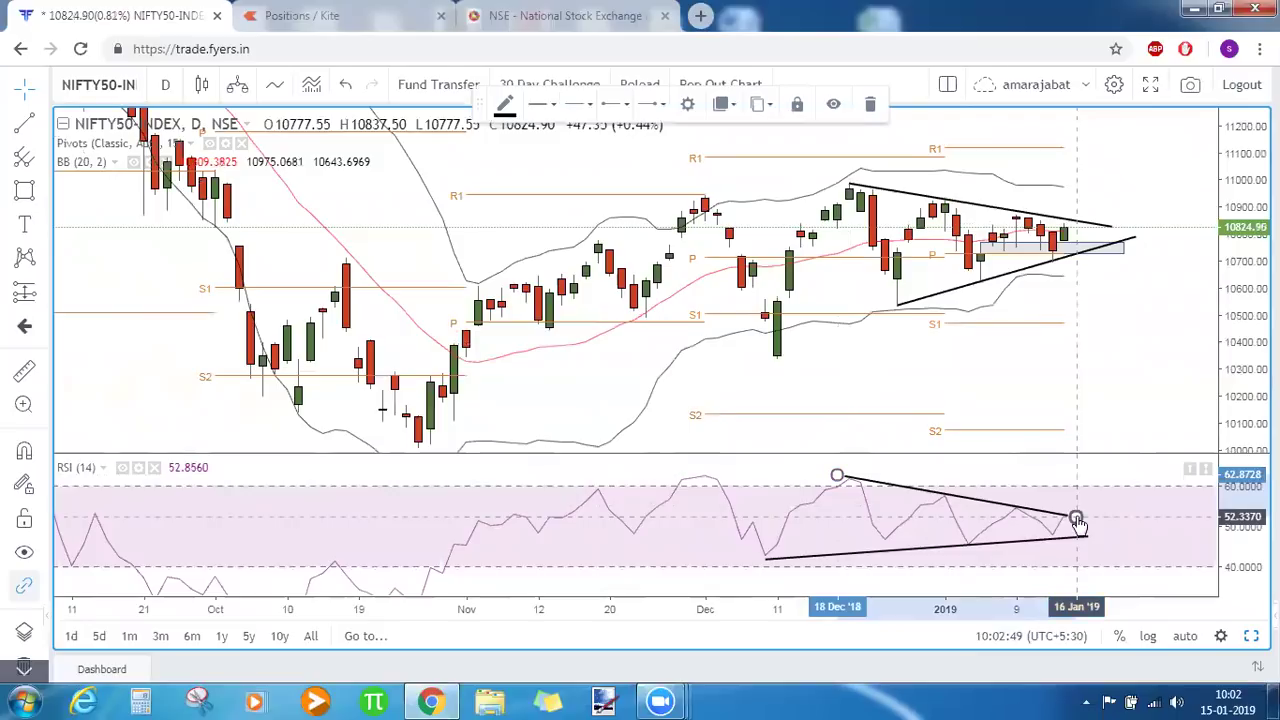
Step: Maximize the price pane, compress its scale, and leave the RSI pane hidden
{"action": "double_click", "coordinate": [1157, 381]}
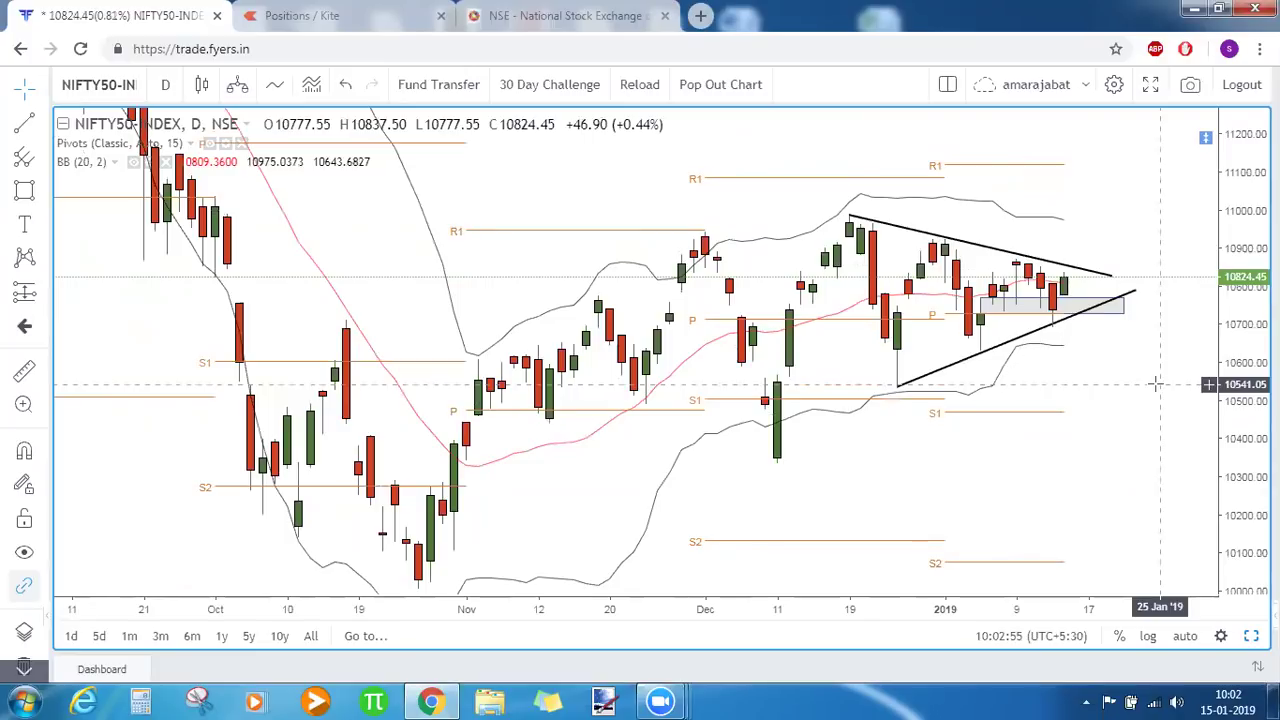
{"action": "left_click", "coordinate": [1112, 278]}
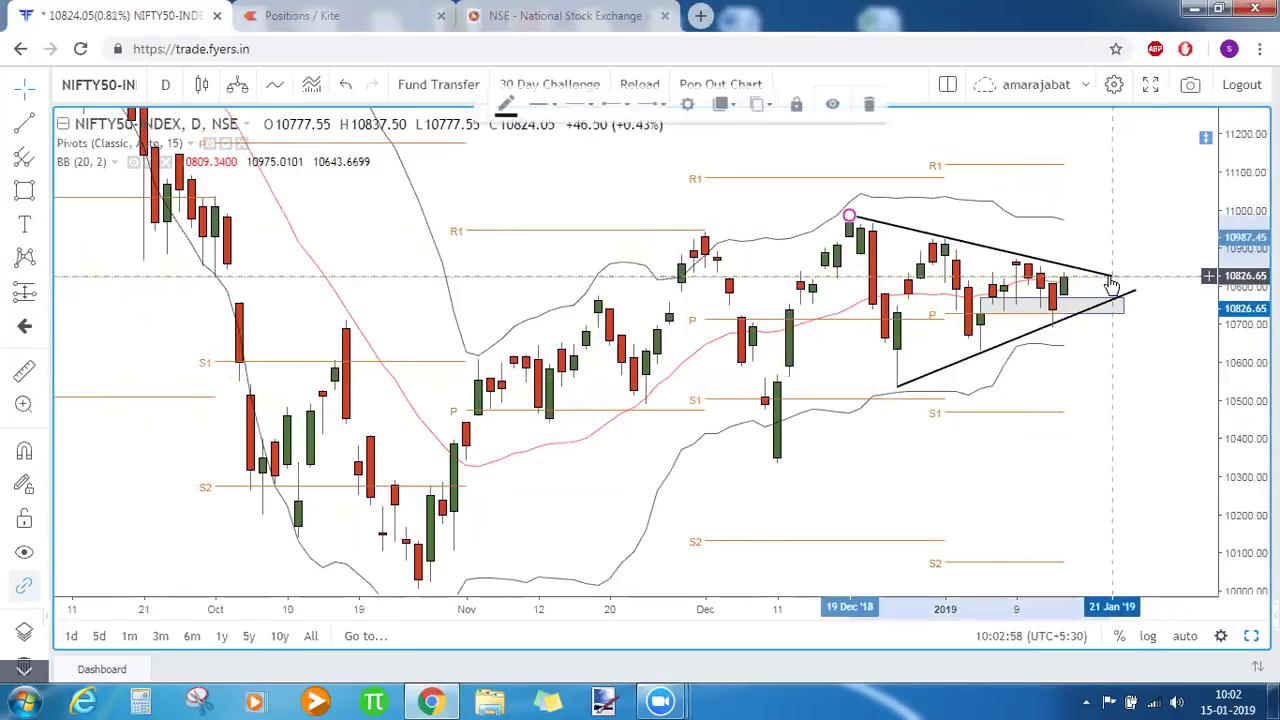
{"action": "left_click", "coordinate": [1142, 376]}
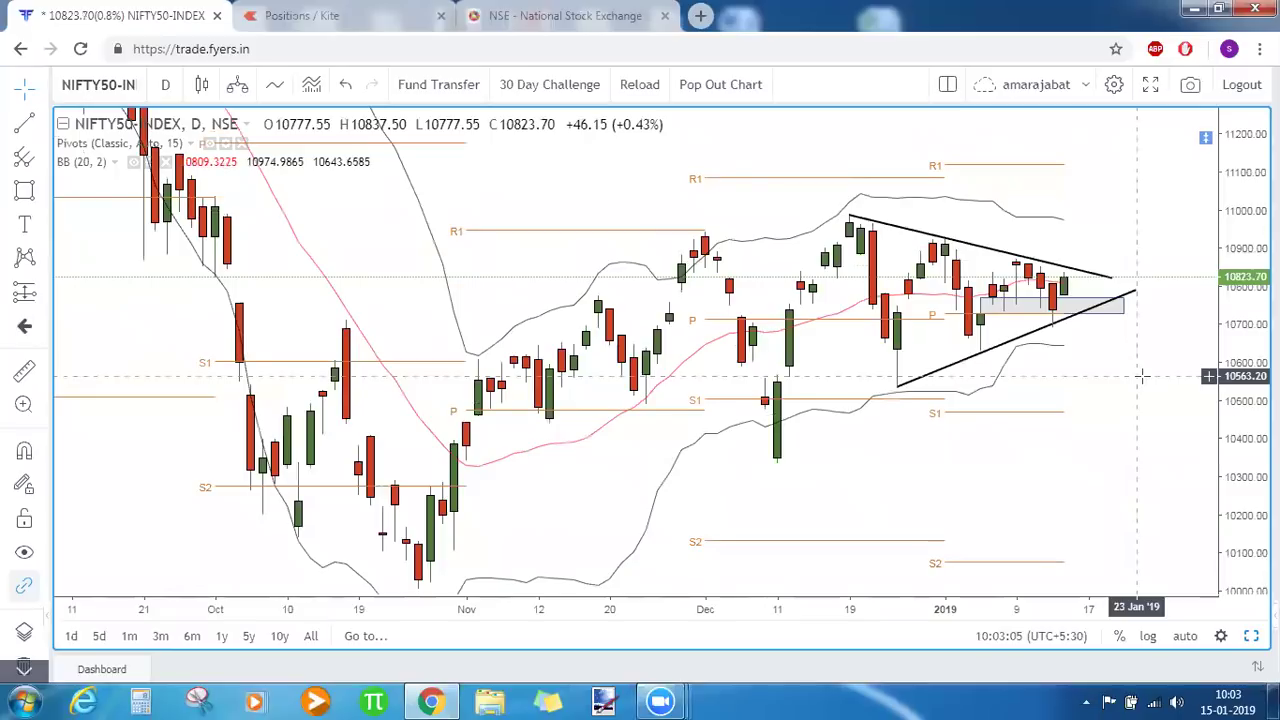
{"action": "left_click_drag", "start_coordinate": [1248, 348], "coordinate": [1143, 543]}
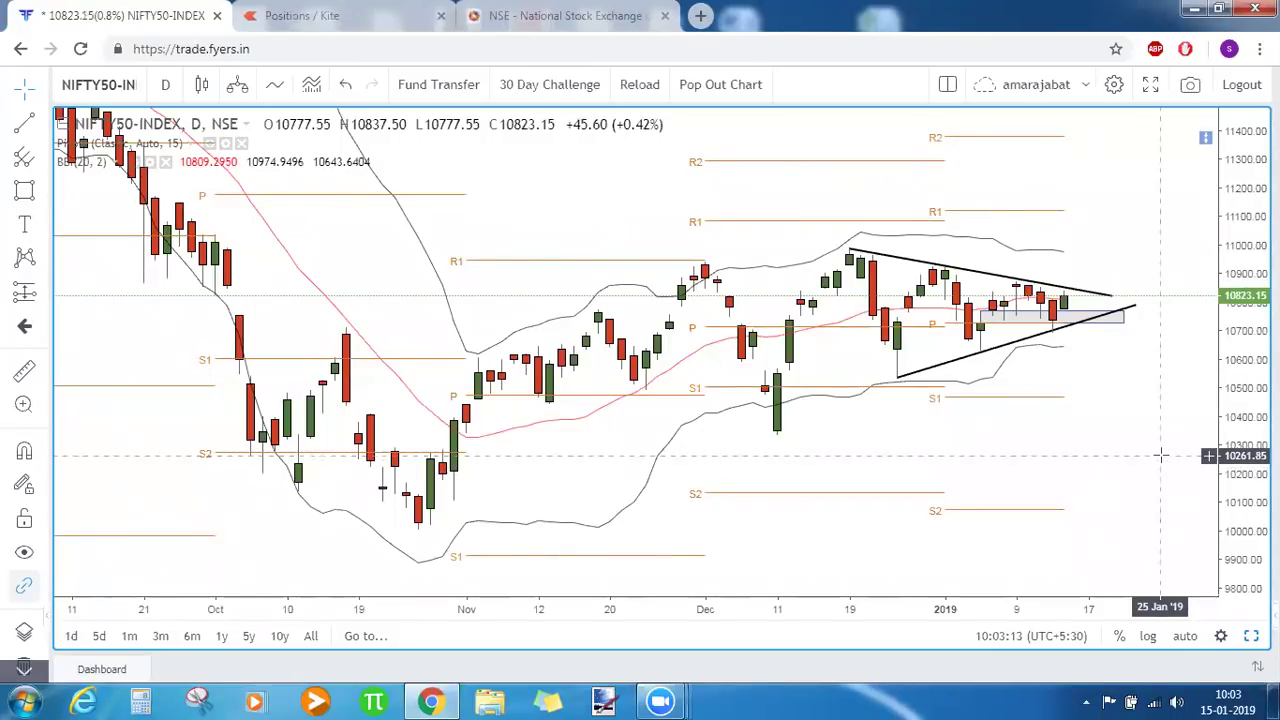
{"action": "double_click", "coordinate": [1160, 455]}
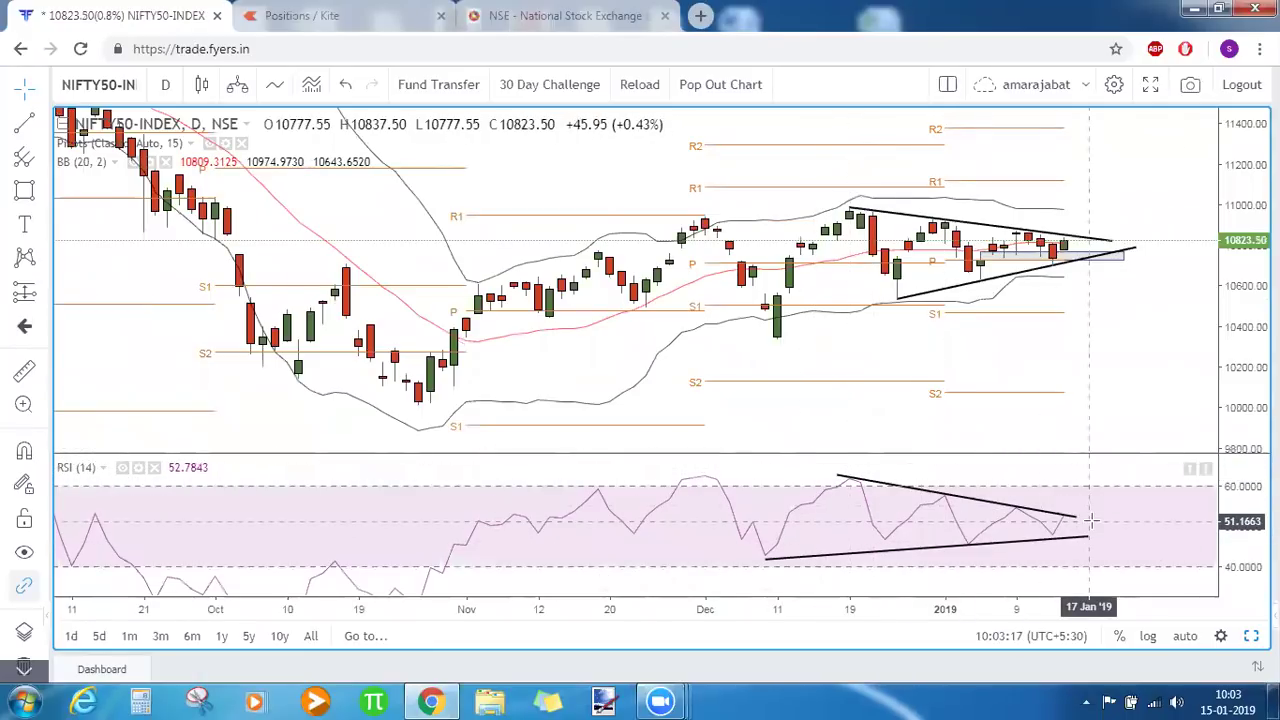
{"action": "double_click", "coordinate": [1138, 410]}
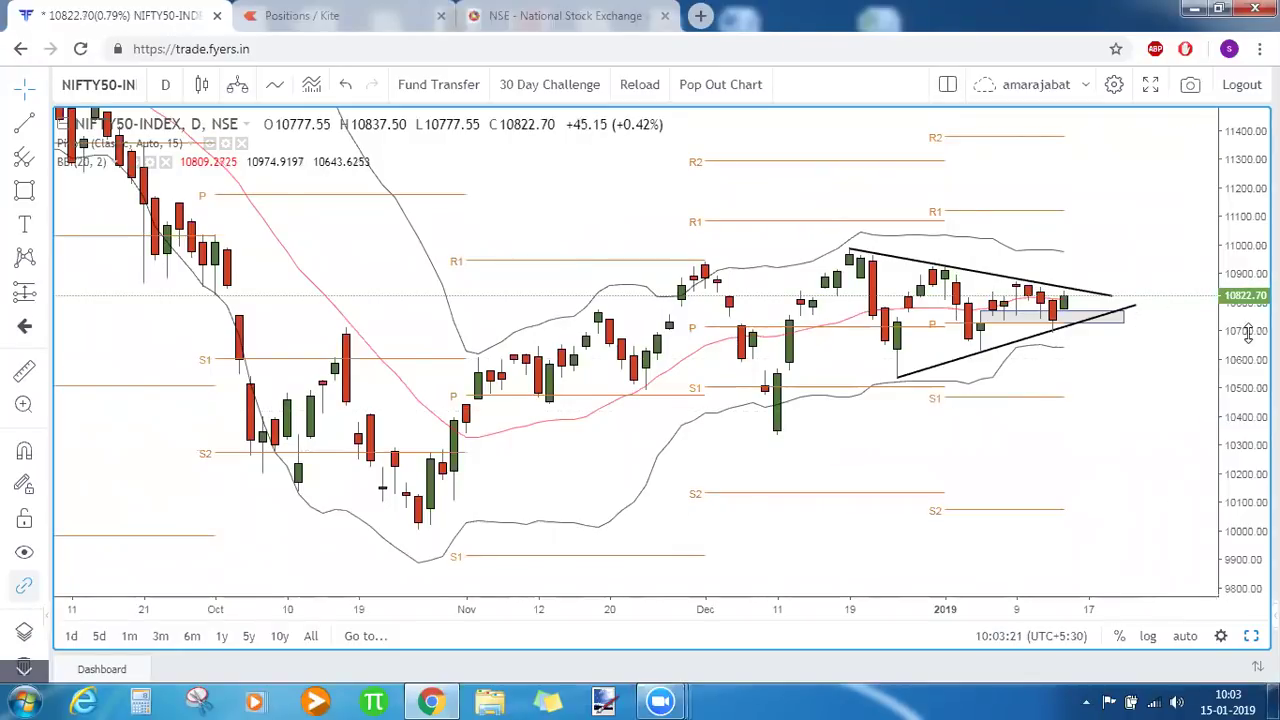
Step: Reset the NIFTY50 price scale and hide the Pivots and Bollinger Bands overlays
{"action": "left_click_drag", "start_coordinate": [1248, 333], "coordinate": [1248, 345]}
{"action": "left_click_drag", "start_coordinate": [1151, 371], "coordinate": [1154, 351]}
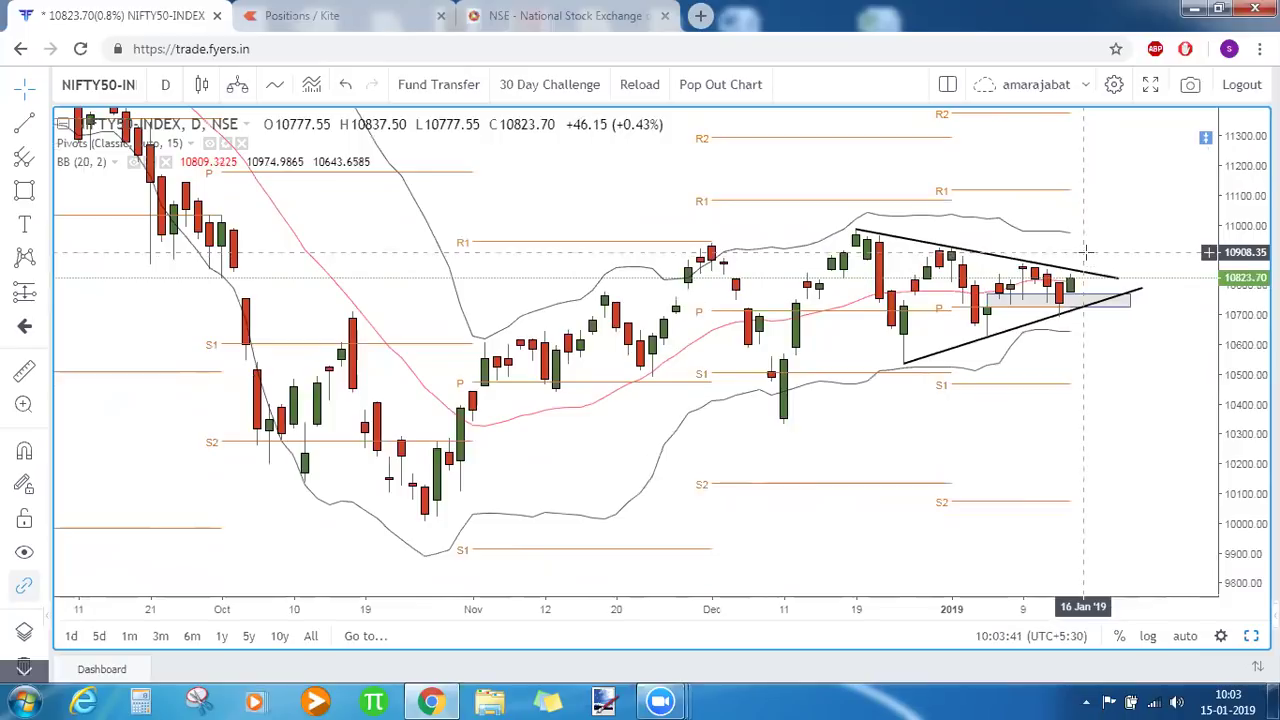
{"action": "left_click_drag", "start_coordinate": [1247, 300], "coordinate": [1248, 337]}
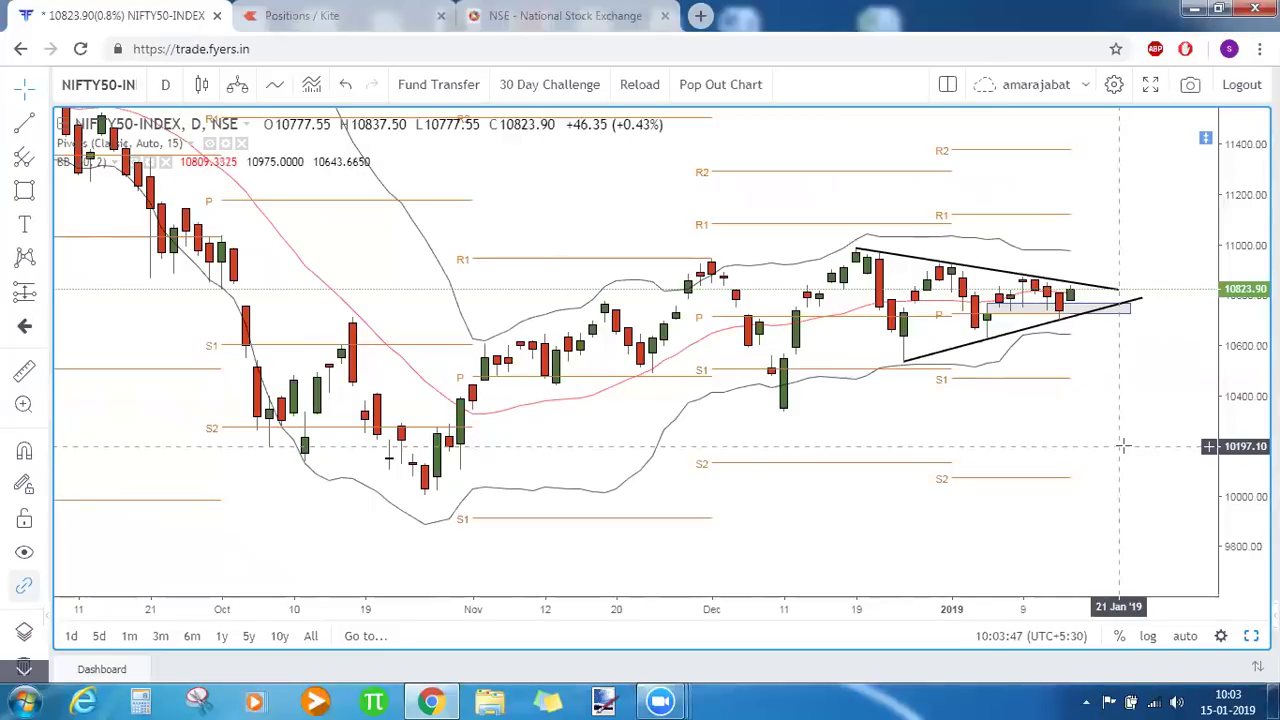
{"action": "double_click", "coordinate": [1248, 390]}
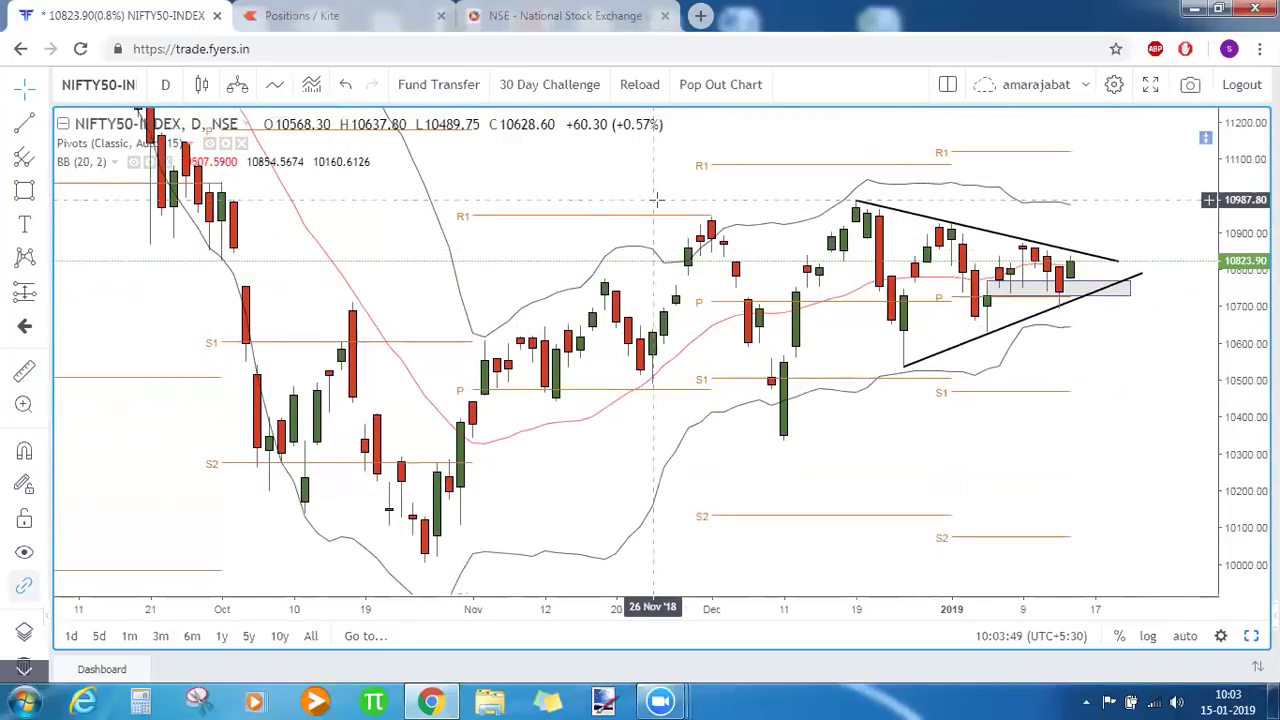
{"action": "left_click", "coordinate": [209, 143]}
{"action": "left_click", "coordinate": [133, 162]}
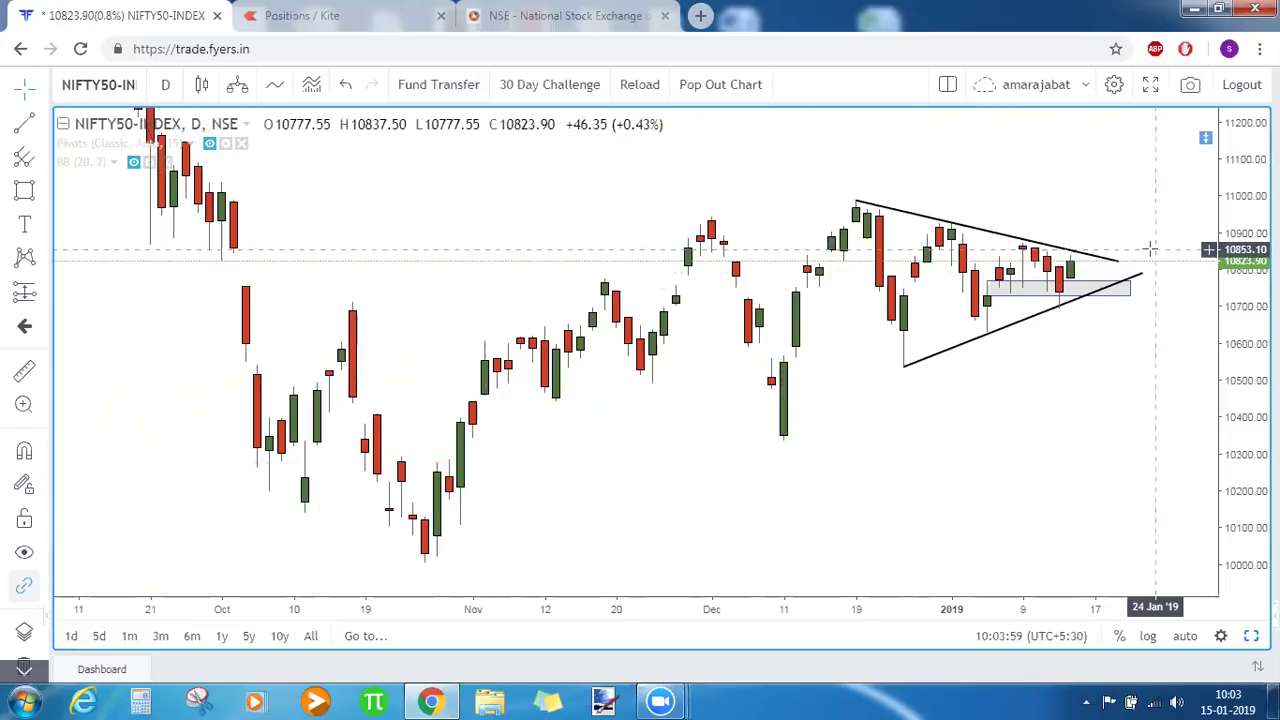
Step: Draw a horizontal line at about 10,850 on the NIFTY50 chart
{"action": "left_click", "coordinate": [1150, 250]}
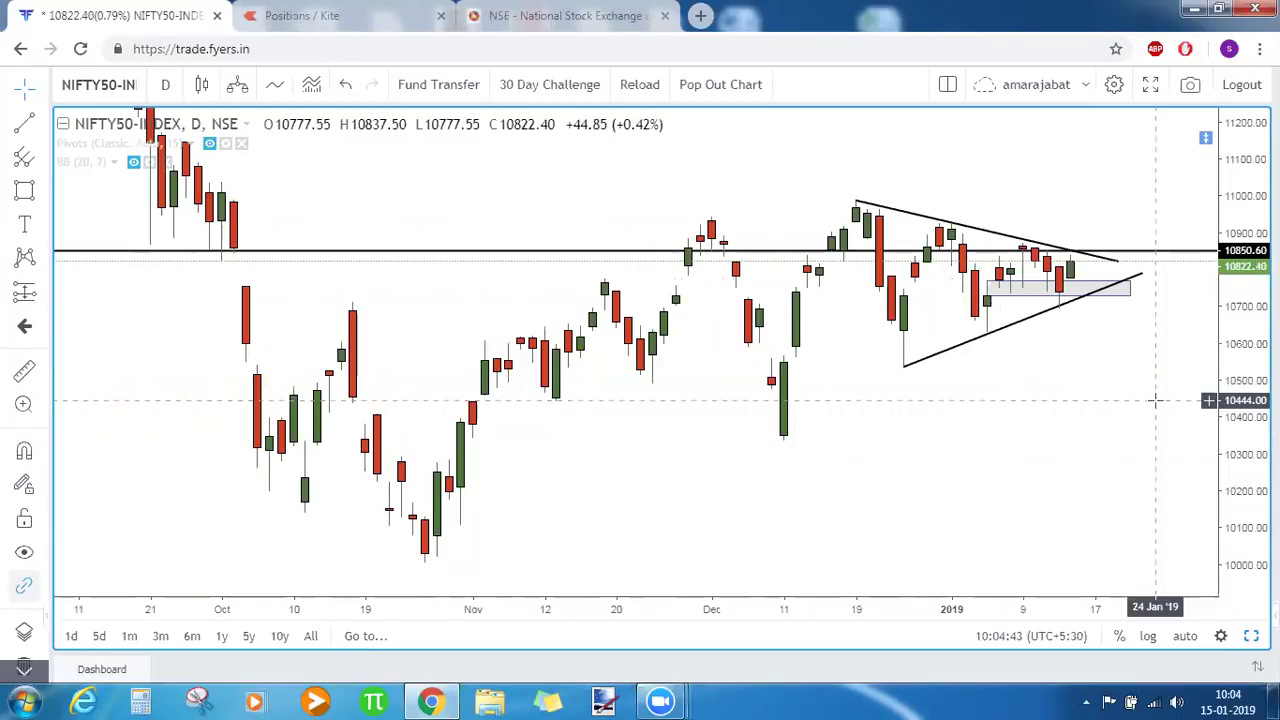
Step: Switch to the NIFTYBANK-INDEX chart and zoom out to show June onward
{"action": "type", "text": "BANKN"}
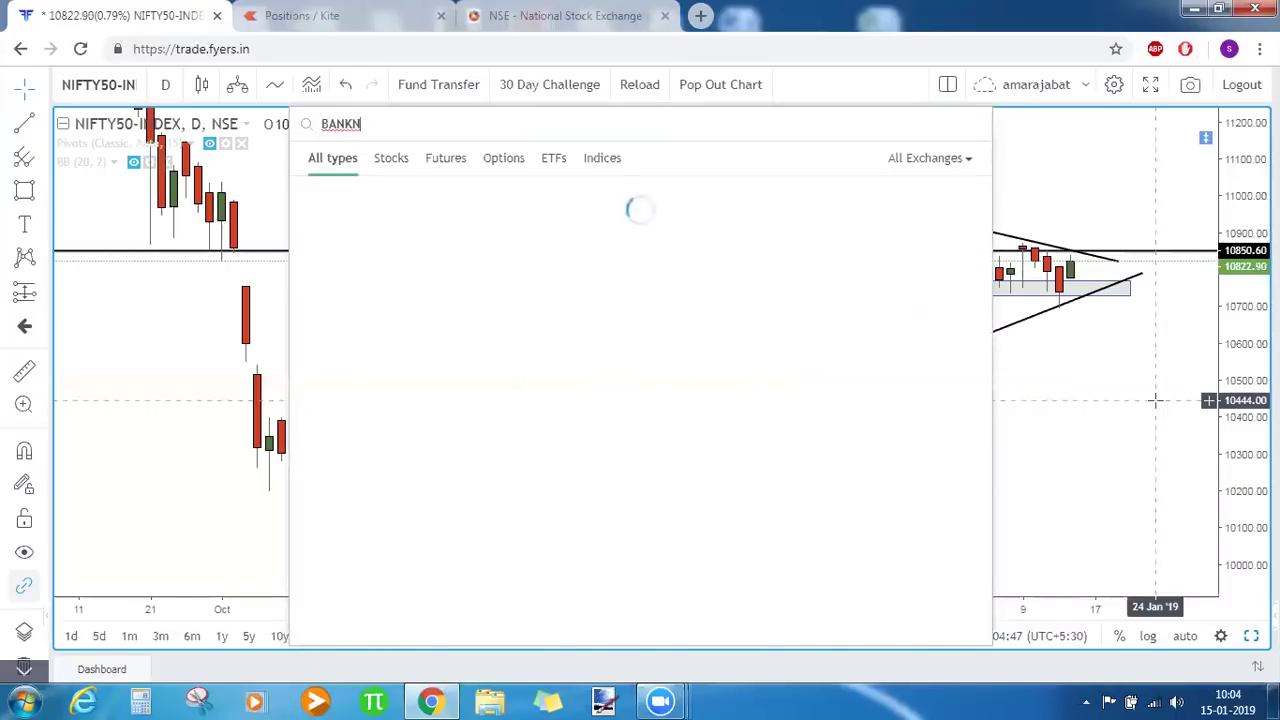
{"action": "key", "text": "Return"}
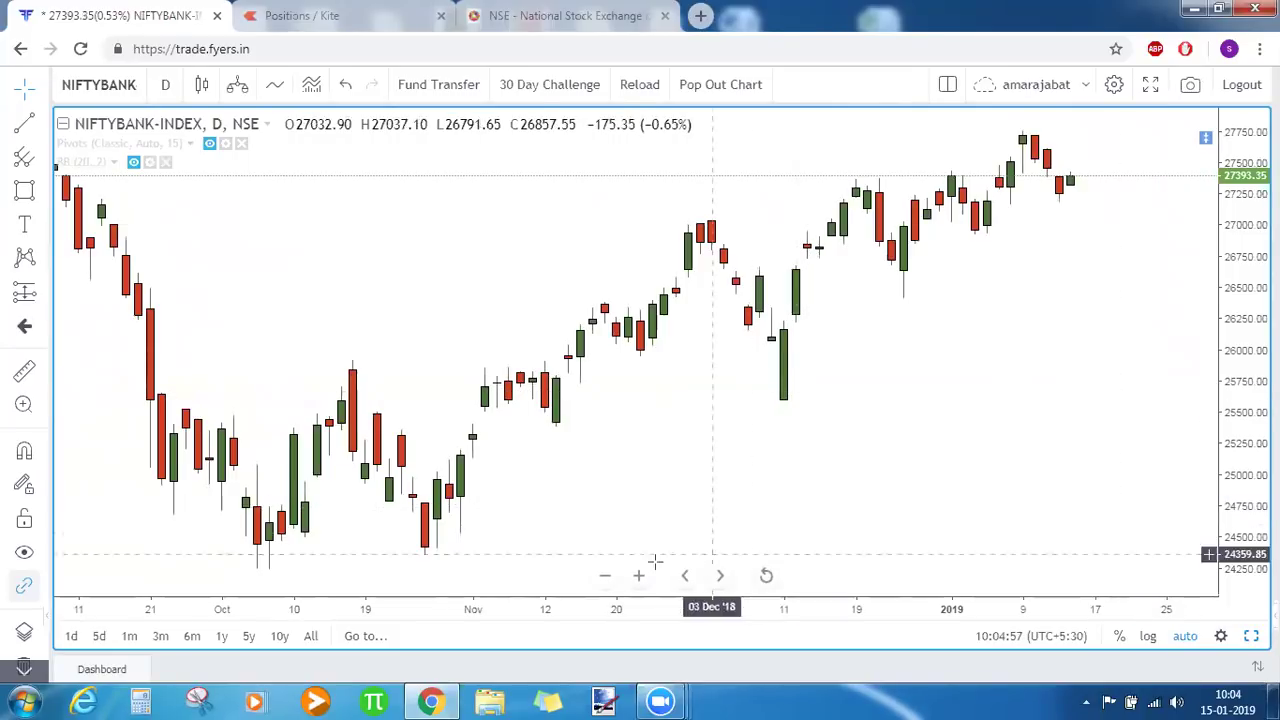
{"action": "left_click", "coordinate": [605, 580]}
{"action": "left_click", "coordinate": [605, 580]}
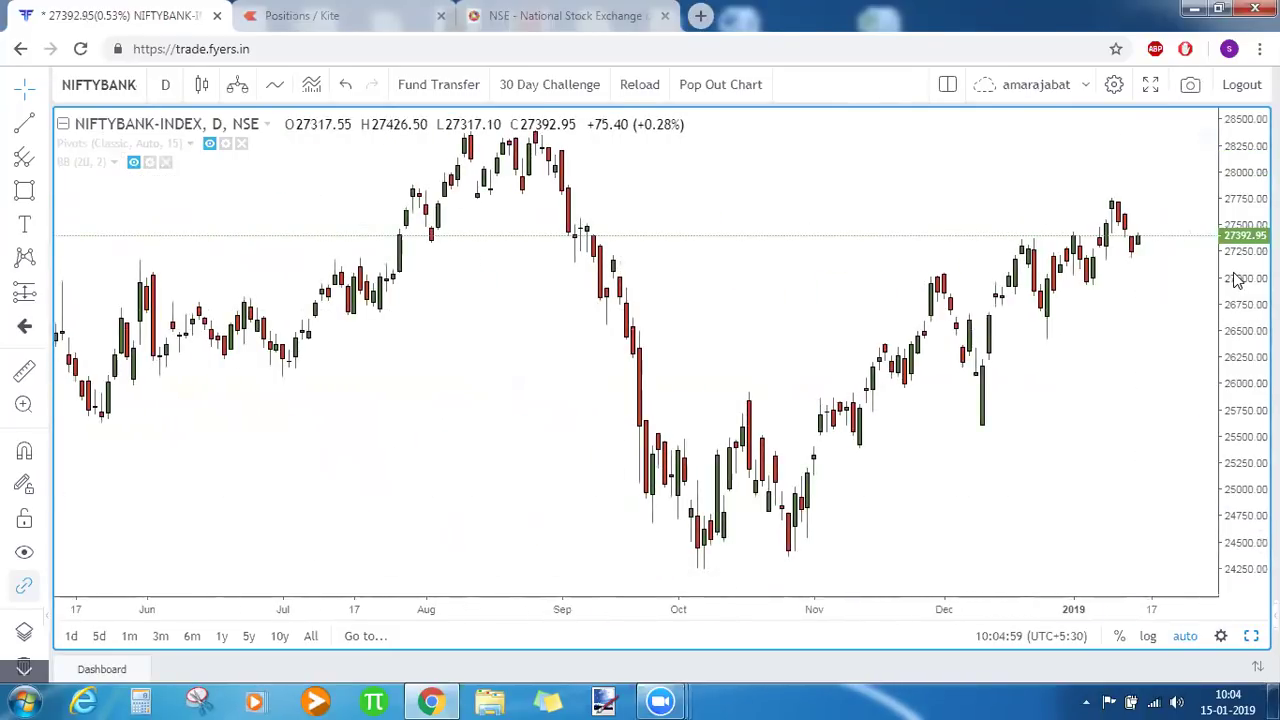
{"action": "left_click_drag", "start_coordinate": [1233, 352], "coordinate": [1131, 434]}
Step: Set NIFTYBANK to 240-minute candles and stretch the price scale
{"action": "type", "text": "240"}
{"action": "key", "text": "Return"}
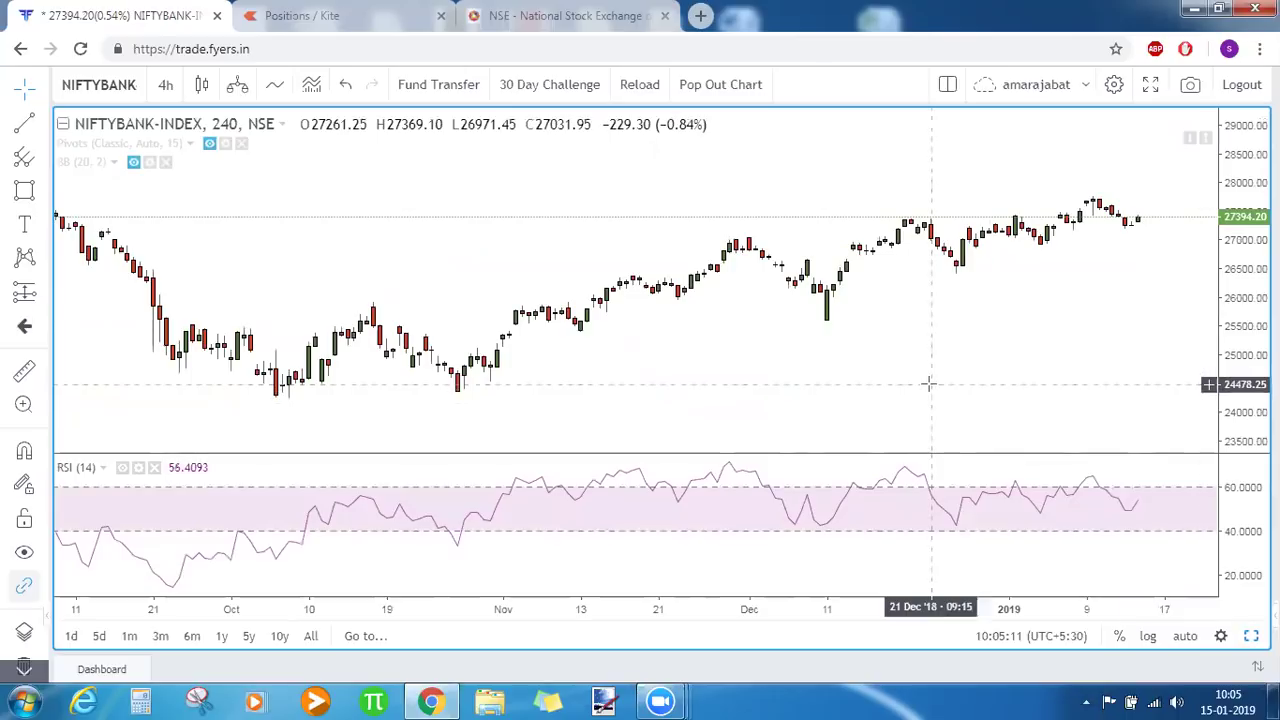
{"action": "left_click_drag", "start_coordinate": [1246, 300], "coordinate": [1246, 246]}
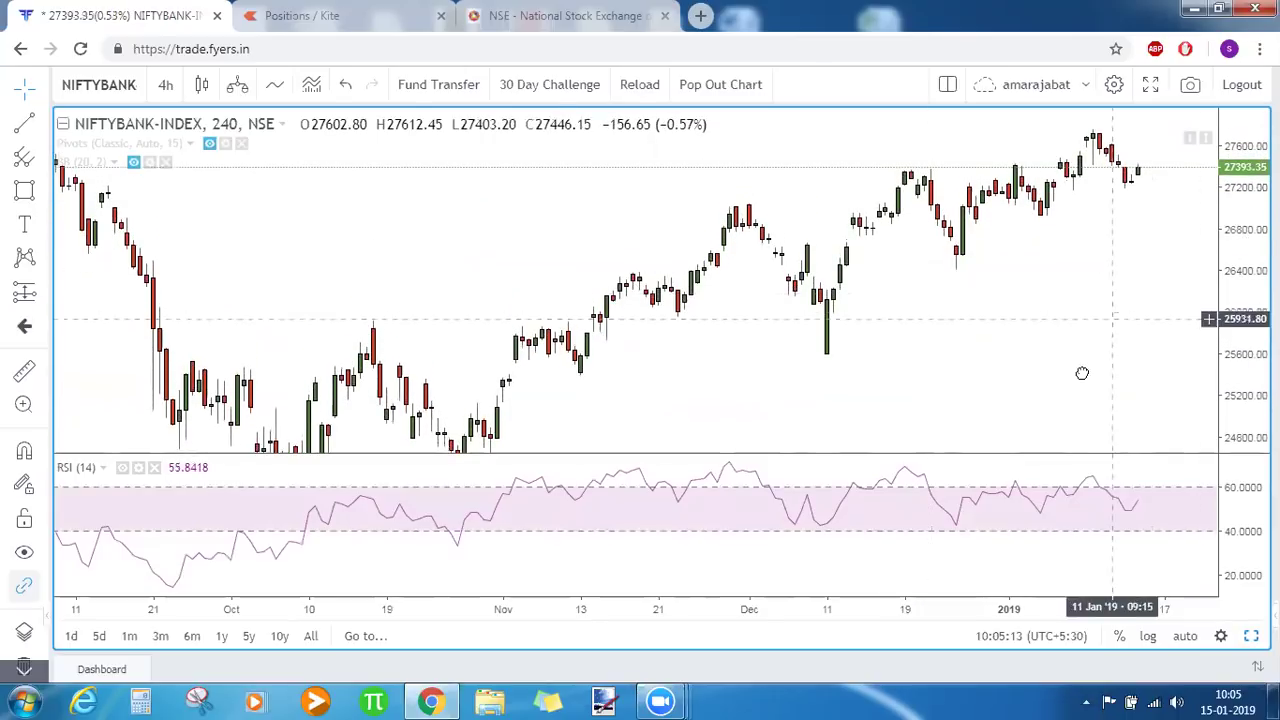
{"action": "left_click_drag", "start_coordinate": [1097, 343], "coordinate": [1069, 394]}
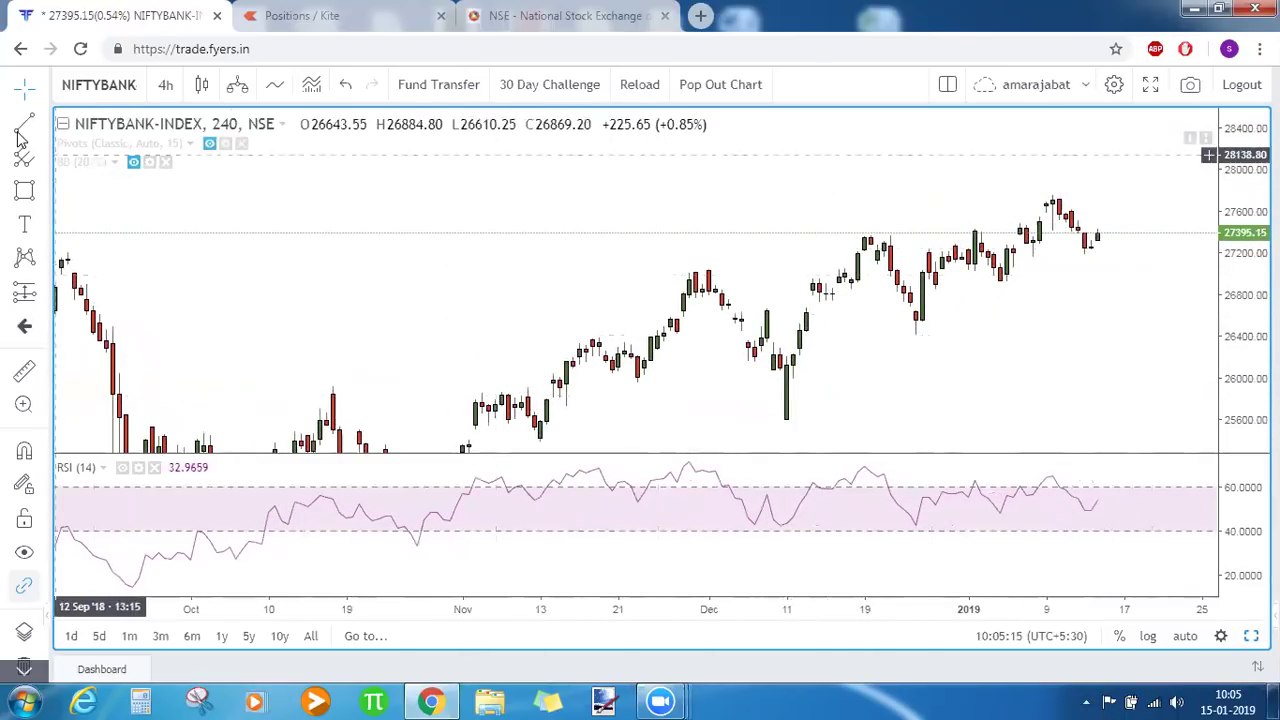
Step: Draw the upper wedge trendline from the 19 Dec high to the January high
{"action": "left_click", "coordinate": [865, 233]}
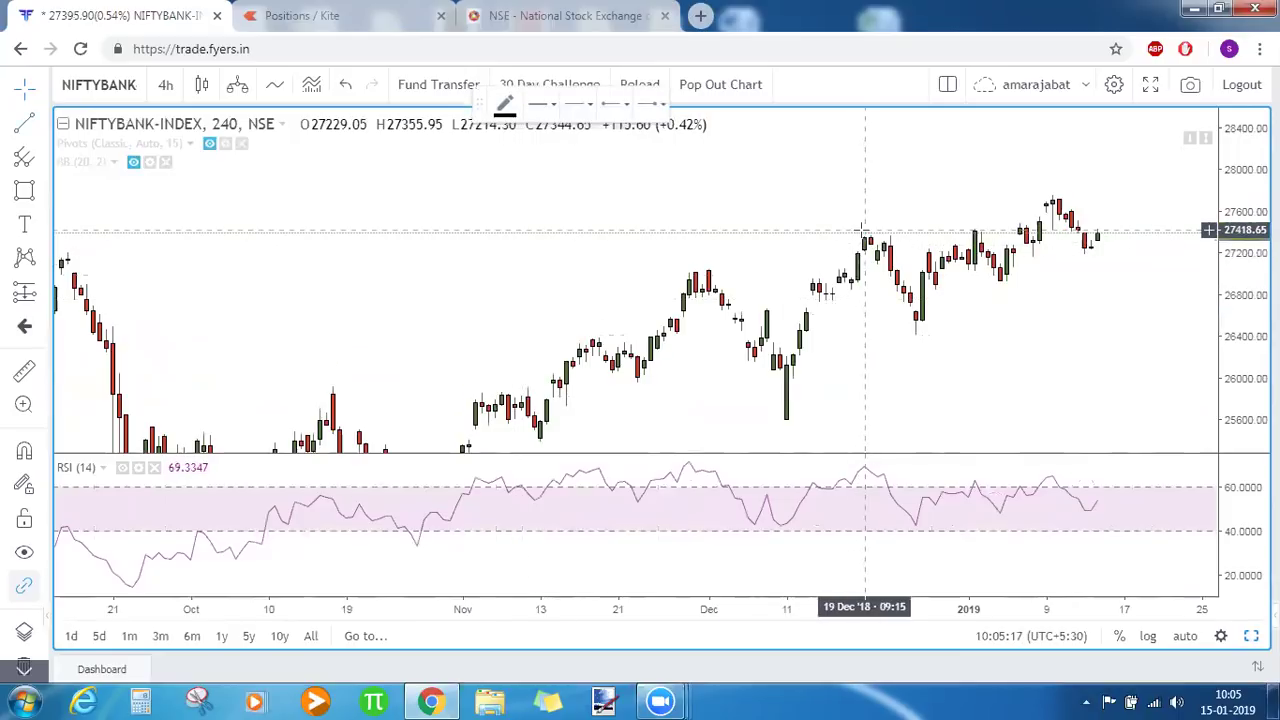
{"action": "mouse_move", "coordinate": [865, 233]}
{"action": "left_mouse_down"}
{"action": "mouse_move", "coordinate": [1086, 189]}
{"action": "mouse_move", "coordinate": [1052, 195]}
{"action": "left_mouse_up"}
{"action": "left_click", "coordinate": [391, 180]}
Step: Draw an RSI trendline from the December peak to the January peak
{"action": "left_click", "coordinate": [24, 123]}
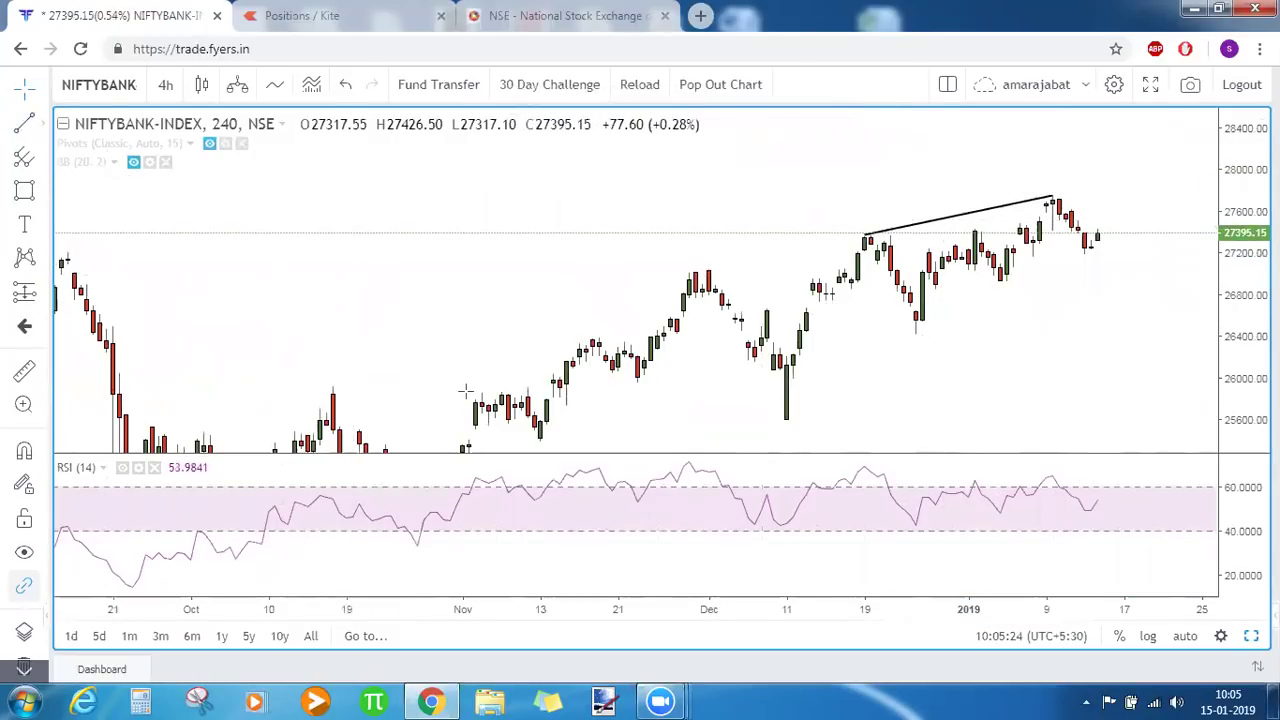
{"action": "left_click", "coordinate": [865, 463]}
{"action": "left_click", "coordinate": [1051, 476]}
{"action": "left_click", "coordinate": [1034, 349]}
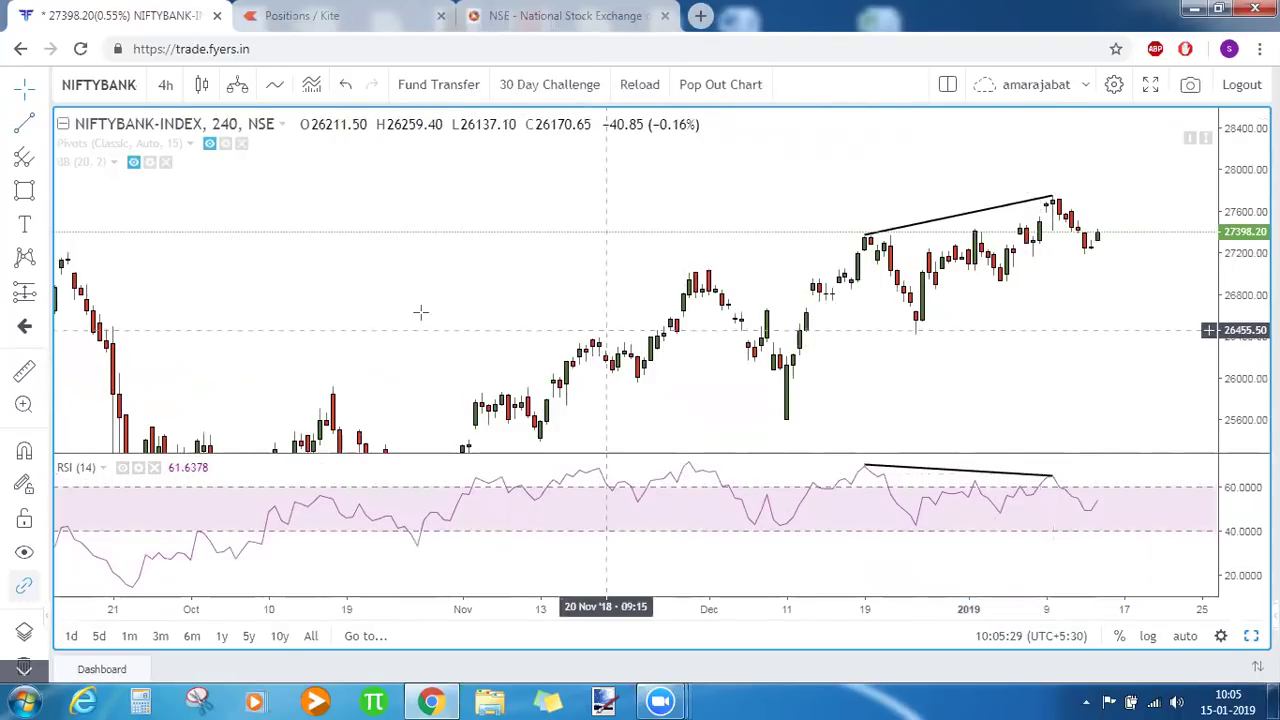
Step: Draw the lower wedge trendline rising from the late-December low onto recent candles
{"action": "left_click", "coordinate": [24, 124]}
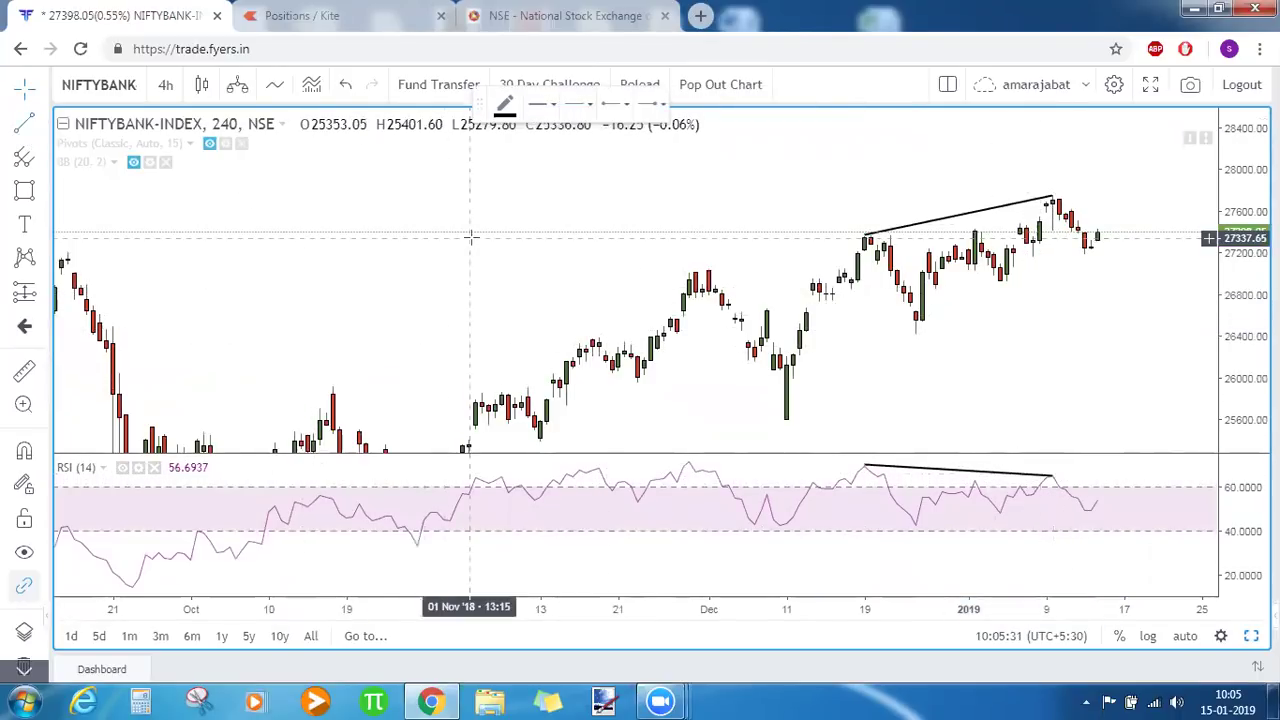
{"action": "left_click", "coordinate": [916, 335]}
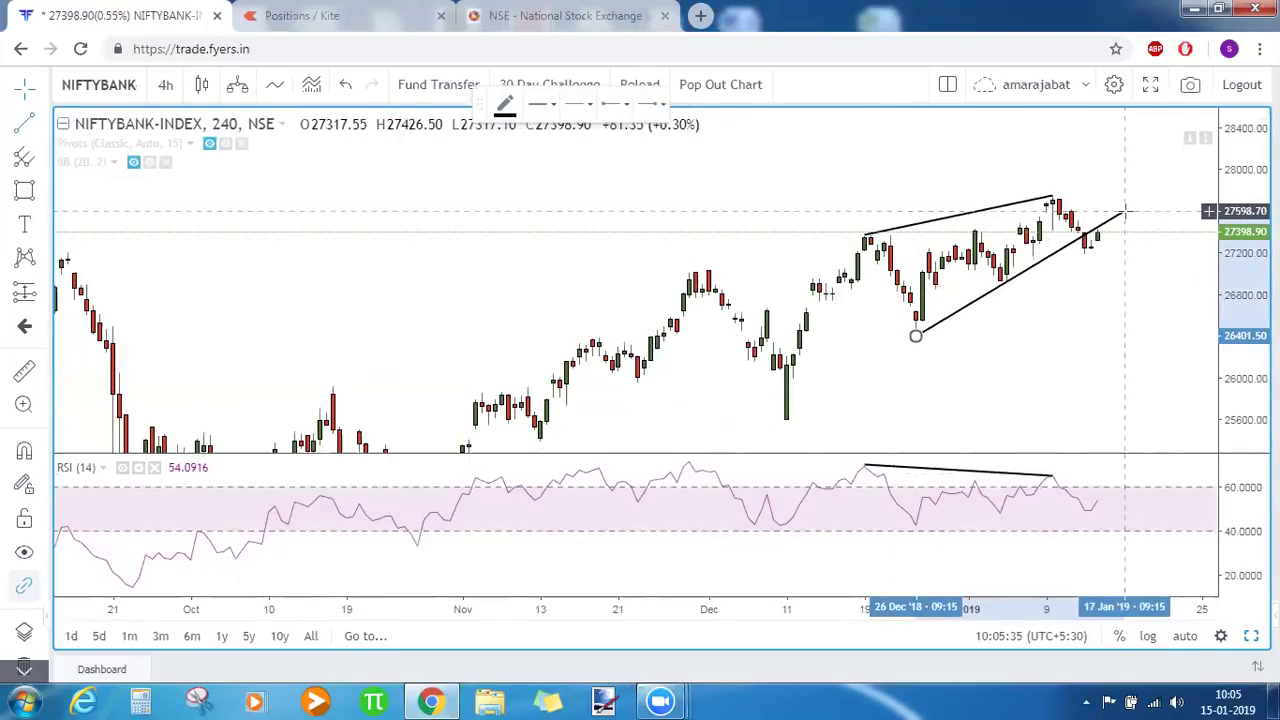
{"action": "left_click", "coordinate": [1124, 289]}
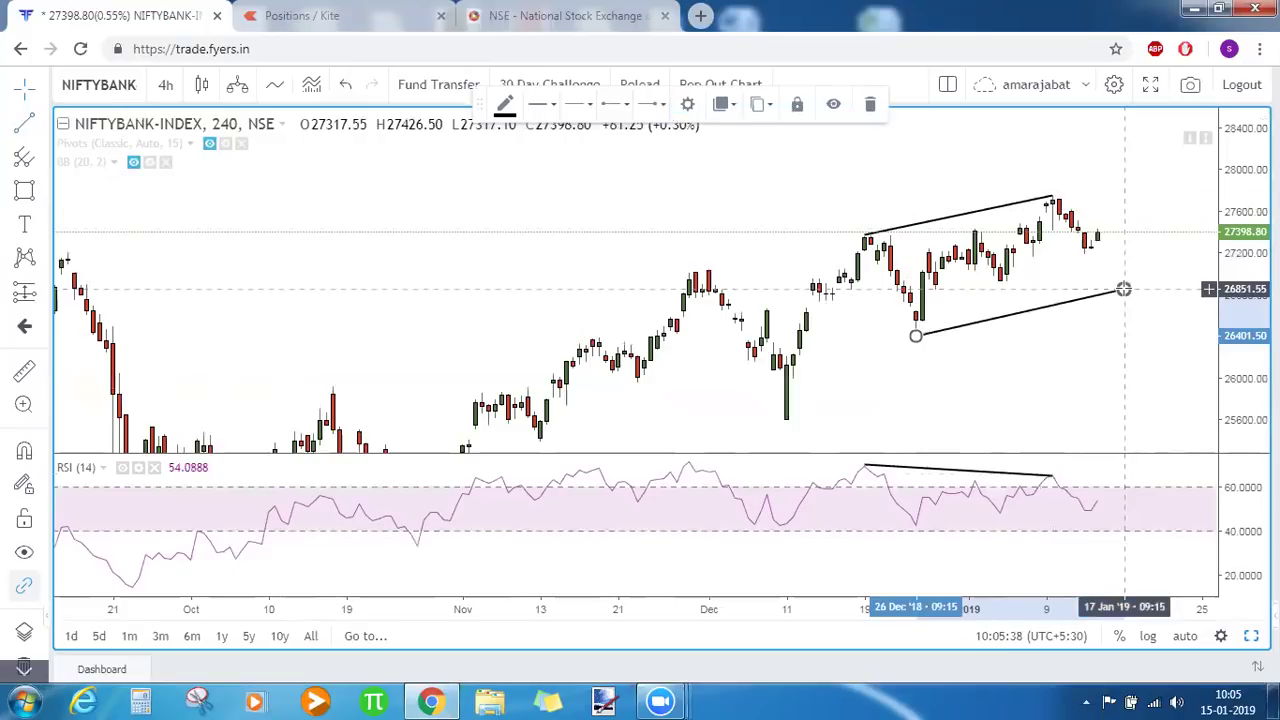
{"action": "left_click_drag", "start_coordinate": [1124, 289], "coordinate": [1106, 217]}
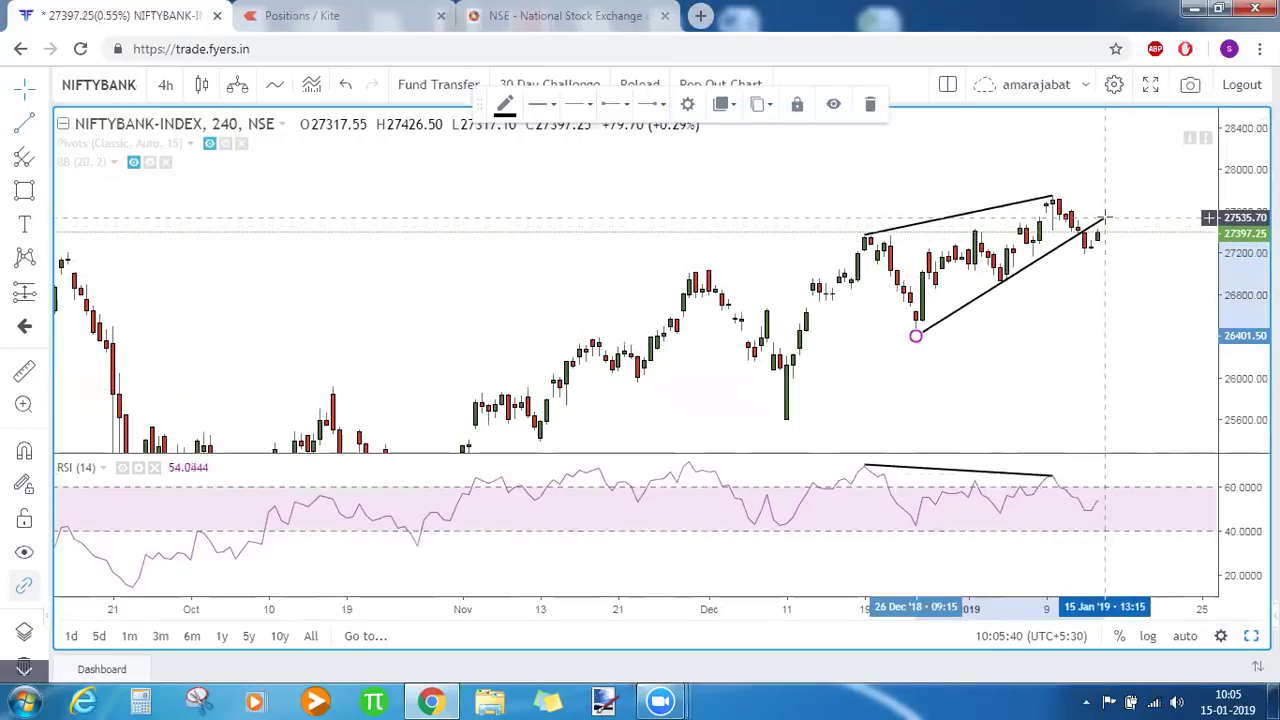
{"action": "left_click", "coordinate": [1088, 256]}
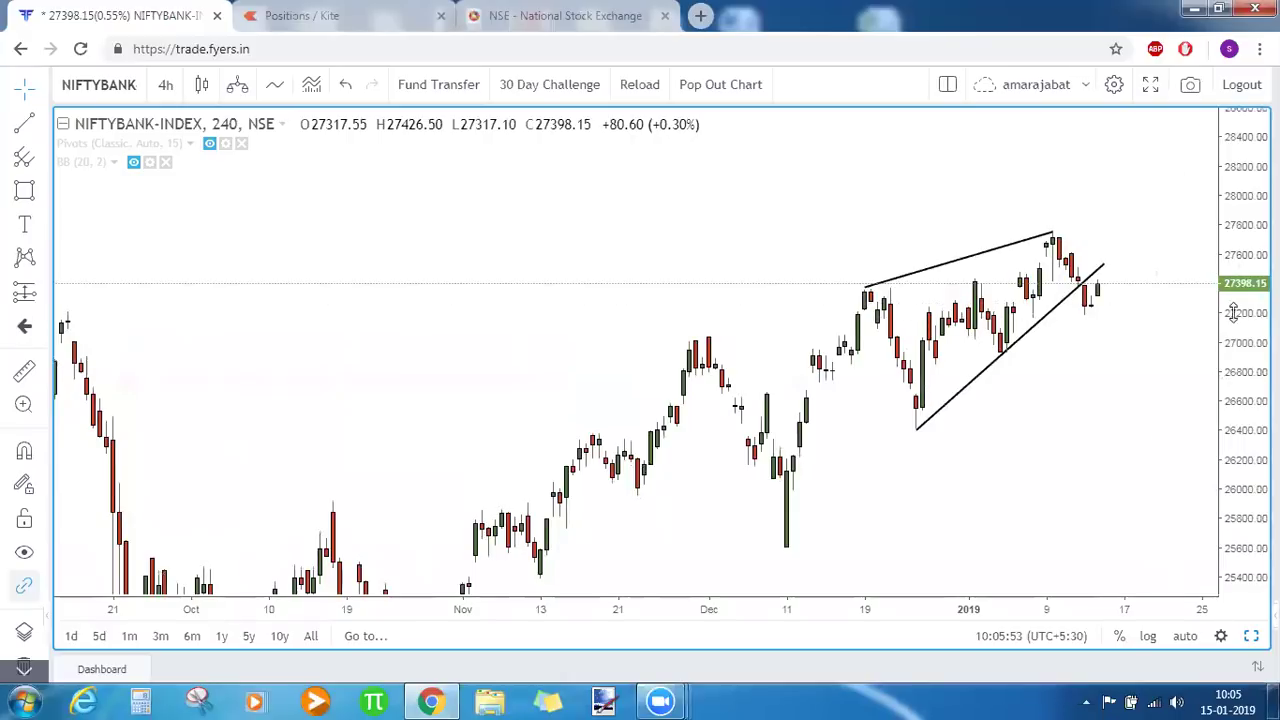
Step: Recentre the wedge and zoom NIFTYBANK in on late November through January
{"action": "left_click_drag", "start_coordinate": [1236, 290], "coordinate": [1235, 385]}
{"action": "left_click_drag", "start_coordinate": [1083, 483], "coordinate": [1049, 443]}
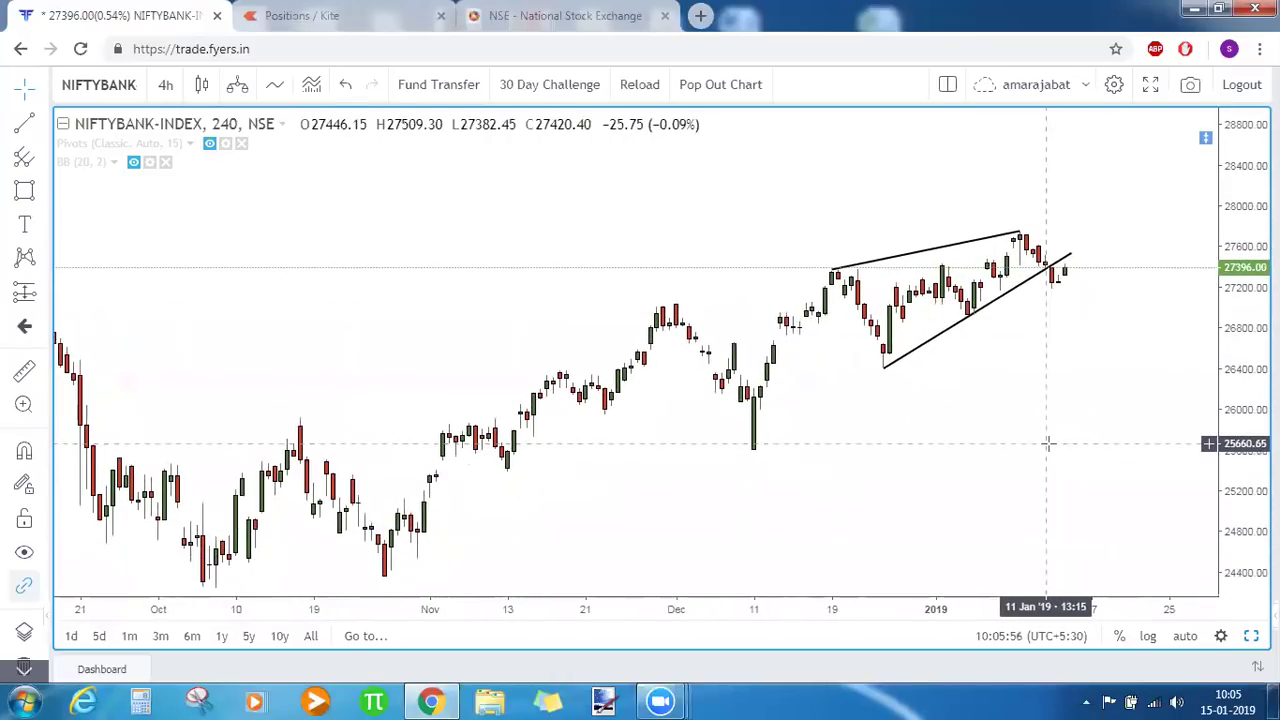
{"action": "left_click", "coordinate": [832, 271]}
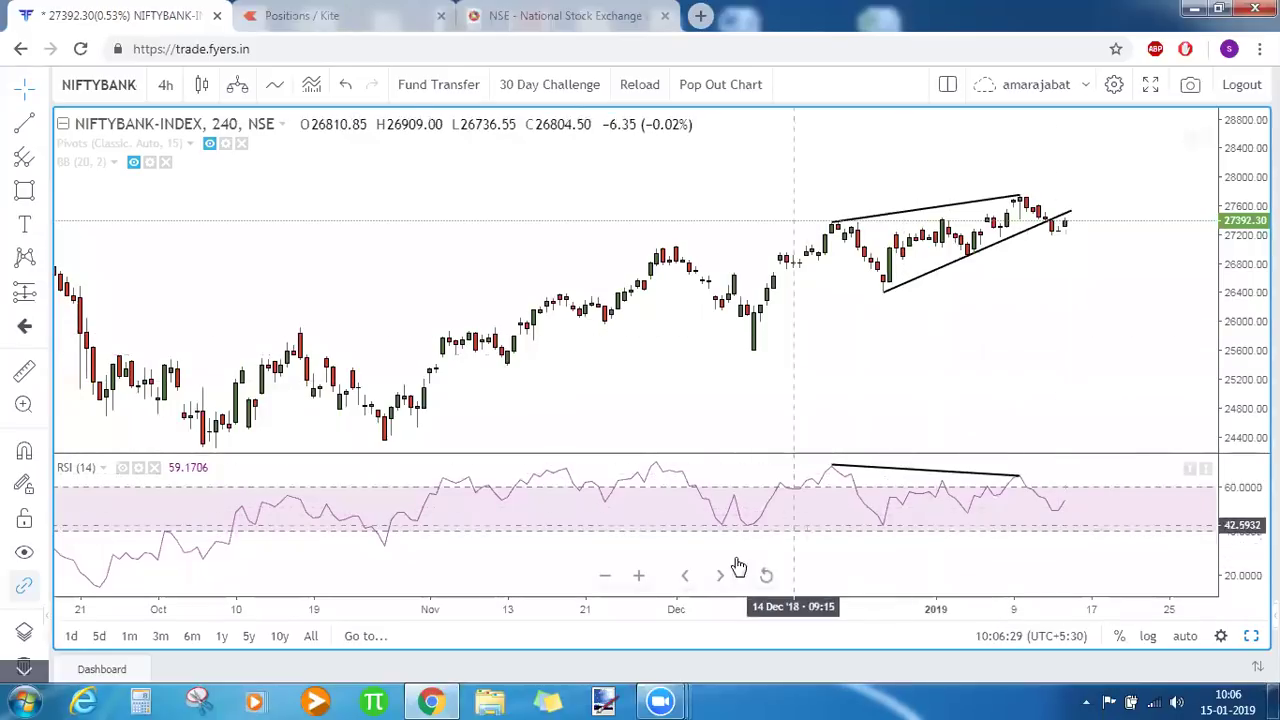
{"action": "left_click", "coordinate": [638, 575]}
{"action": "left_click", "coordinate": [638, 575]}
{"action": "scroll", "coordinate": [884, 439], "scroll_direction": "up", "scroll_amount": 2}
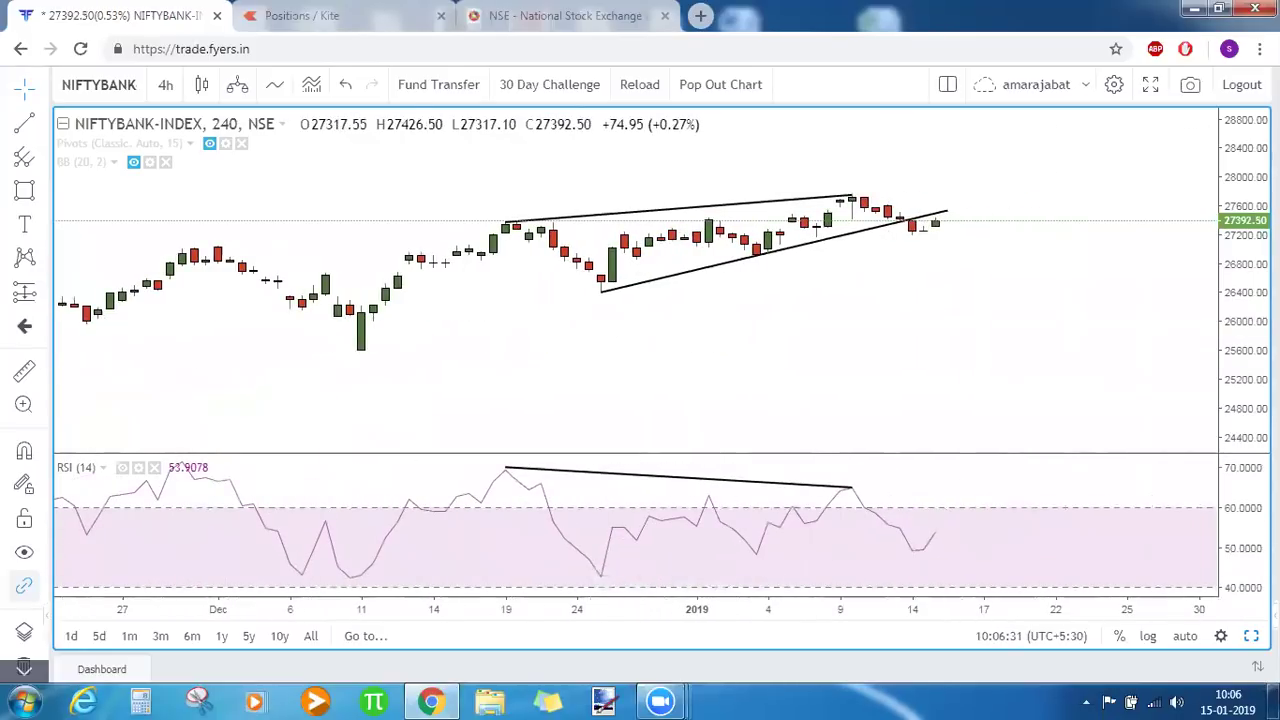
{"action": "left_click_drag", "start_coordinate": [1127, 391], "coordinate": [1163, 400]}
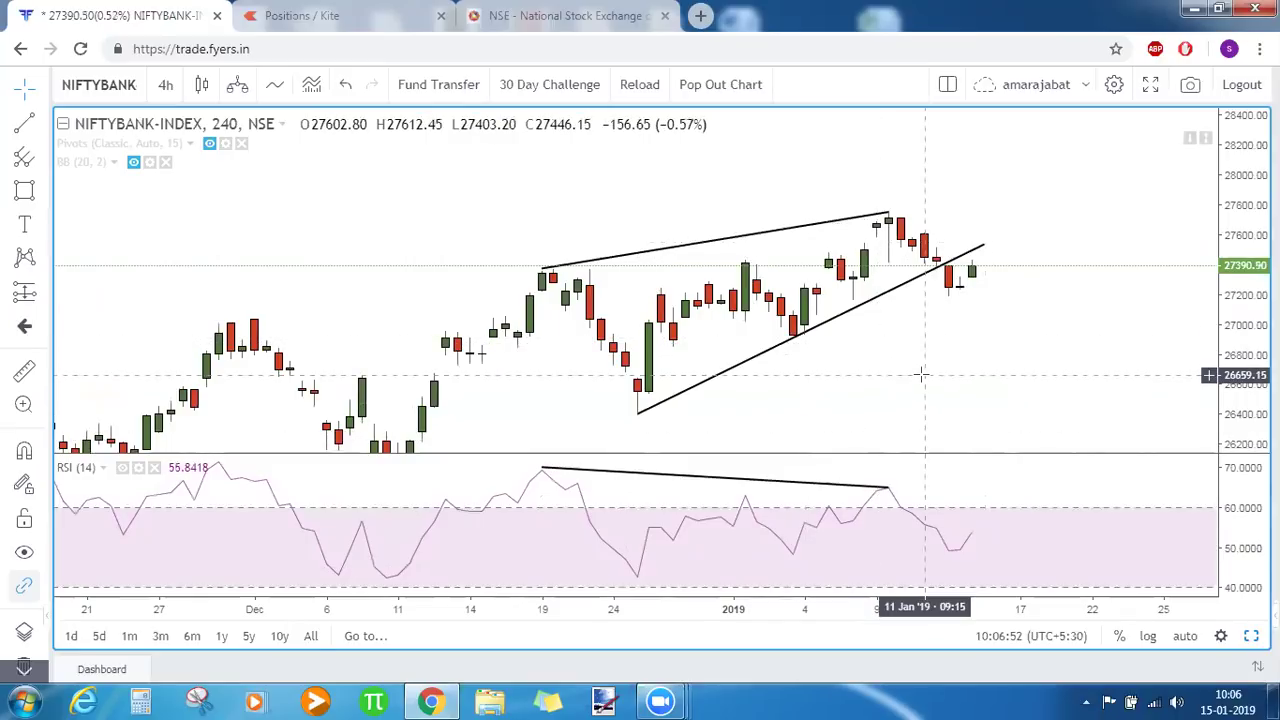
Step: Hide the RSI pane, switch NIFTYBANK to the daily interval, and compress the price scale
{"action": "double_click", "coordinate": [1043, 374]}
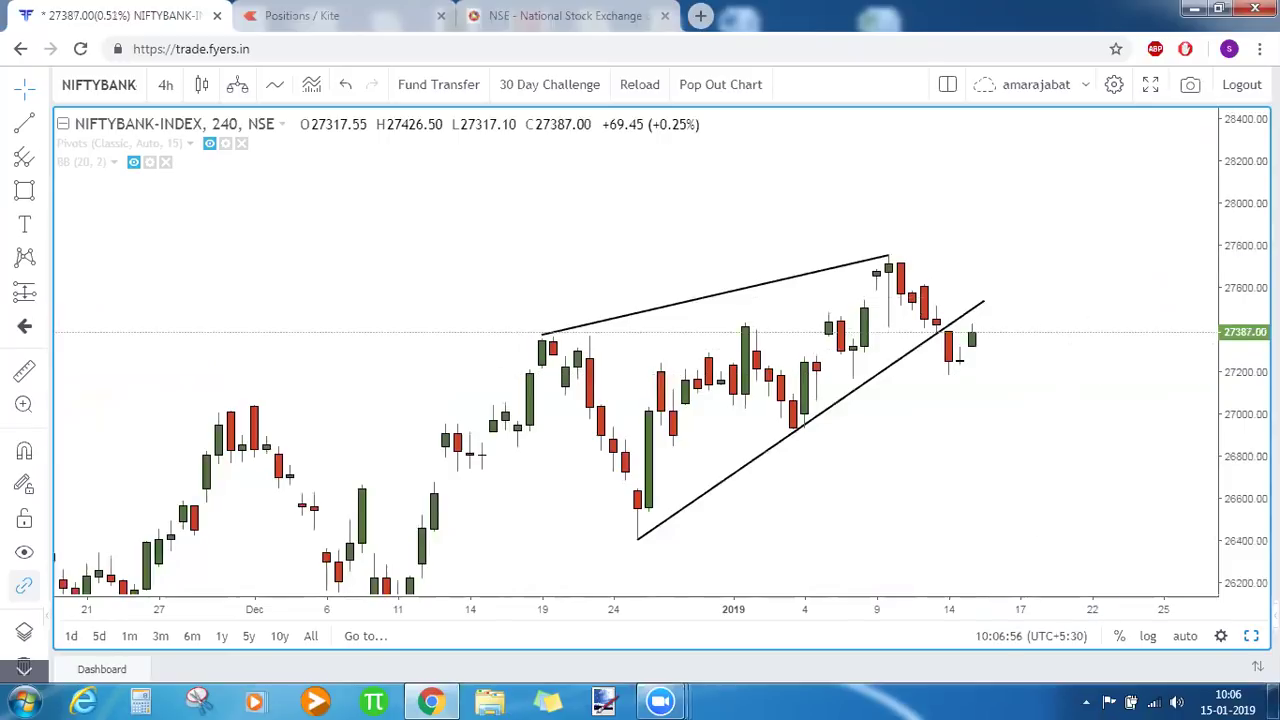
{"action": "key", "text": "comma"}
{"action": "type", "text": "D"}
{"action": "key", "text": "Return"}
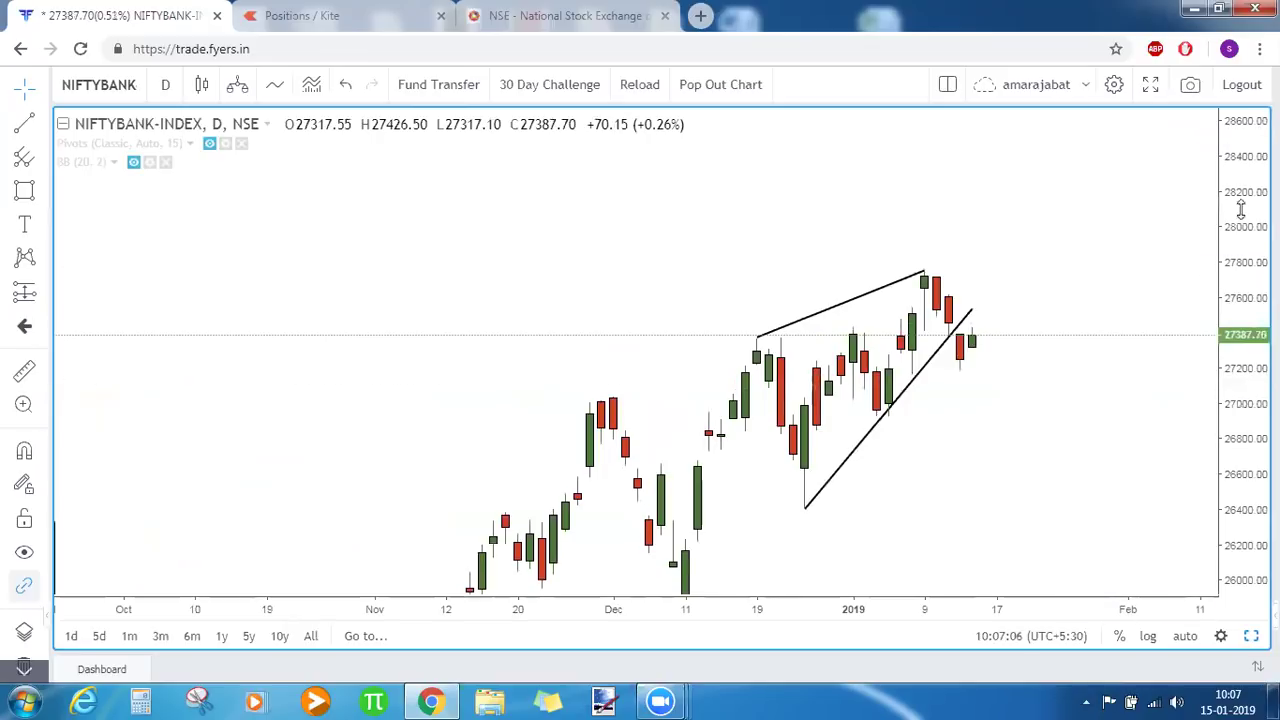
{"action": "left_click_drag", "start_coordinate": [1246, 176], "coordinate": [1245, 215]}
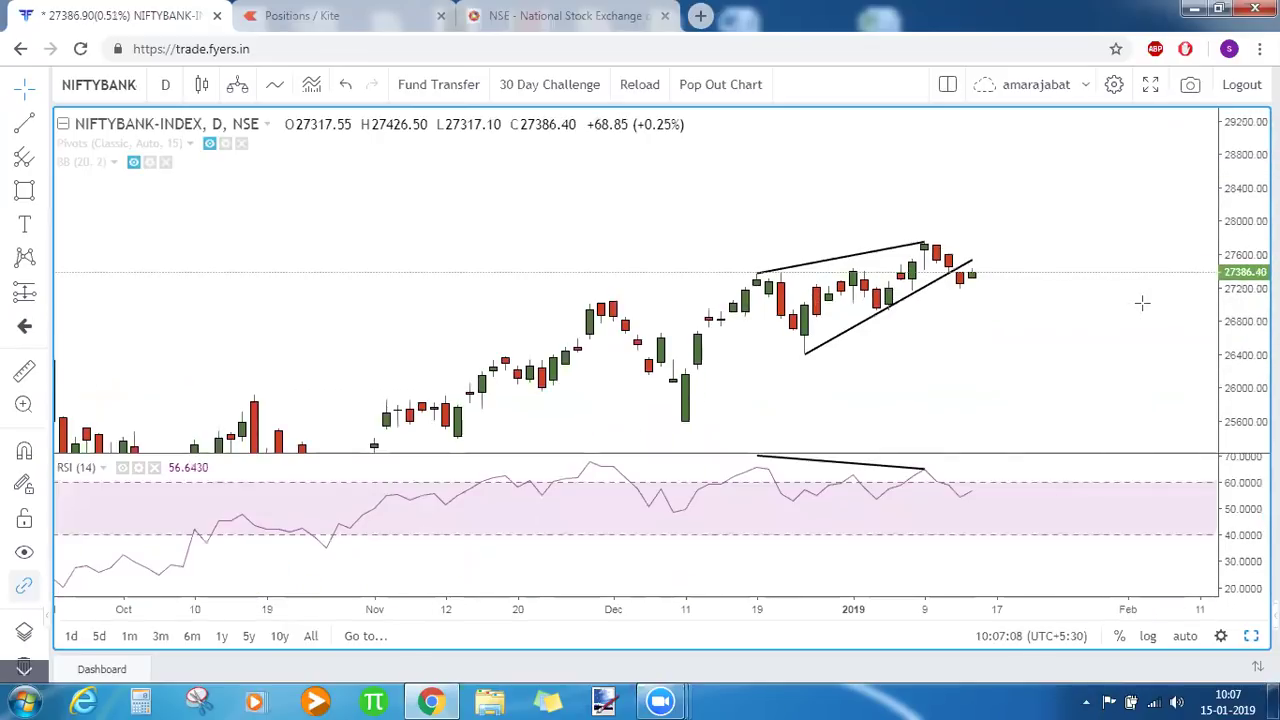
Step: Level the RSI trendline across the December–January peaks and reopen the Bullish watchlist
{"action": "left_click", "coordinate": [762, 476]}
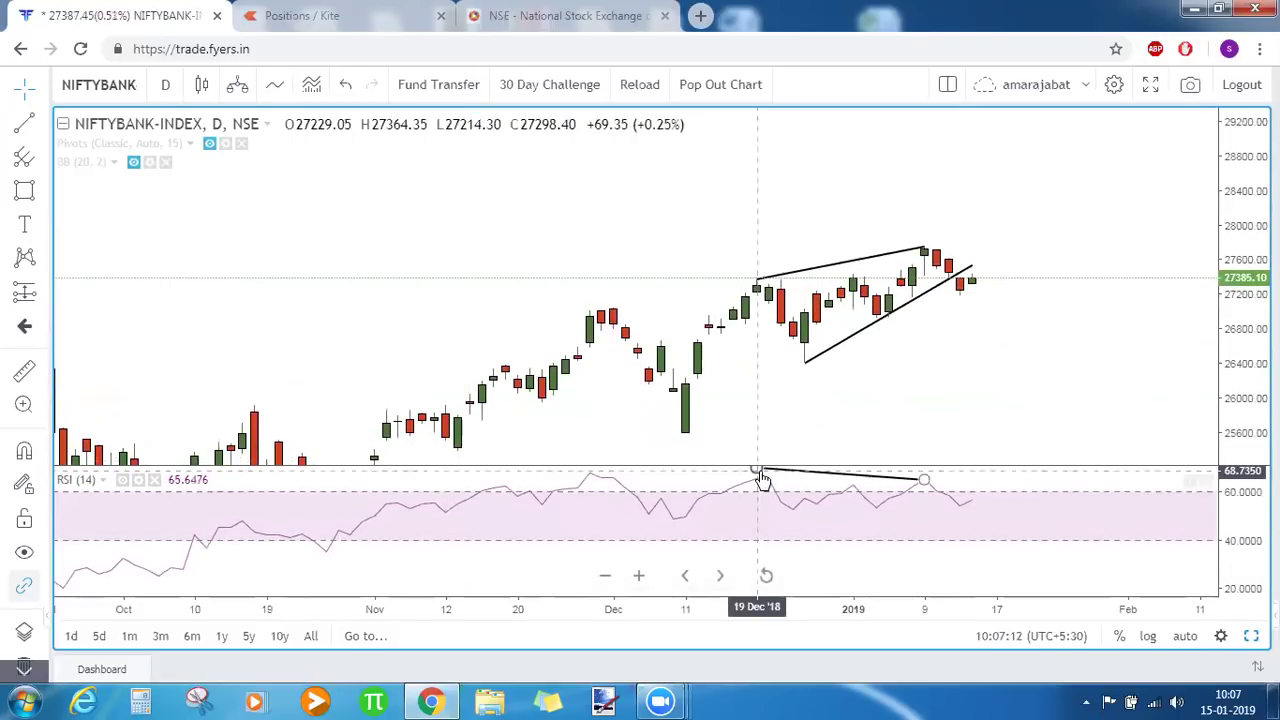
{"action": "left_click_drag", "start_coordinate": [762, 476], "coordinate": [758, 479]}
{"action": "left_click", "coordinate": [1074, 358]}
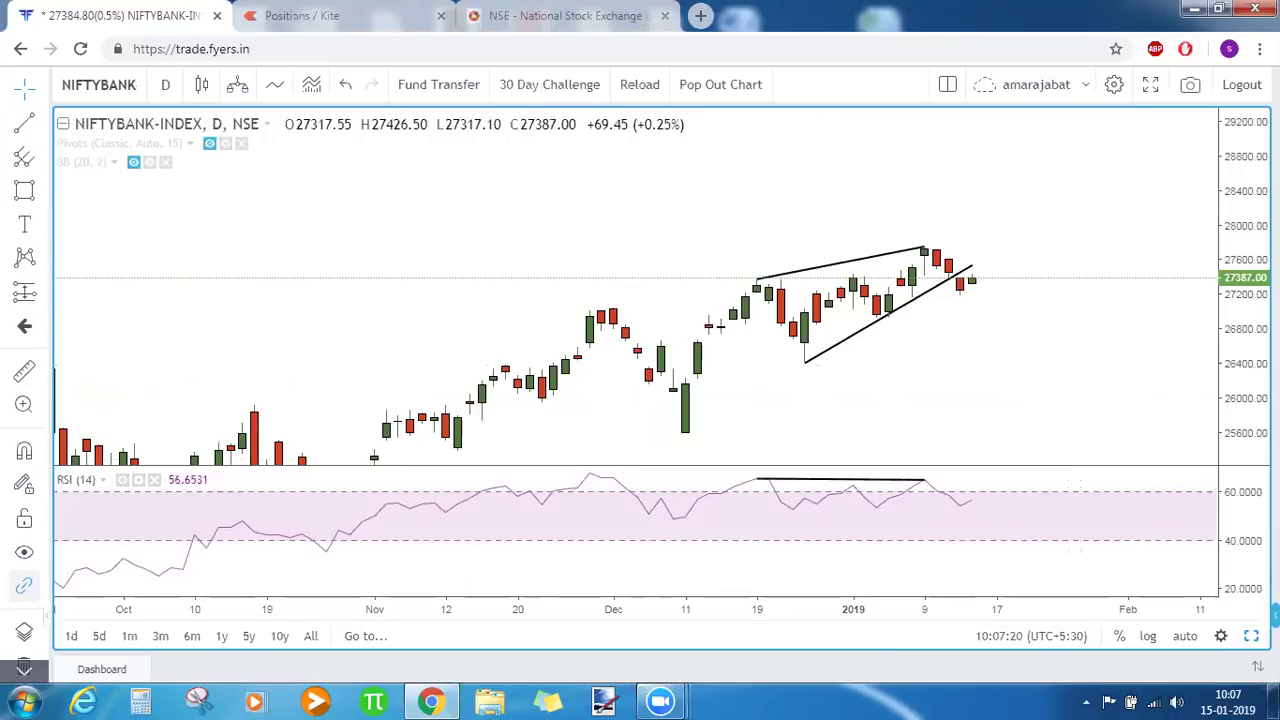
{"action": "left_click", "coordinate": [1274, 612]}
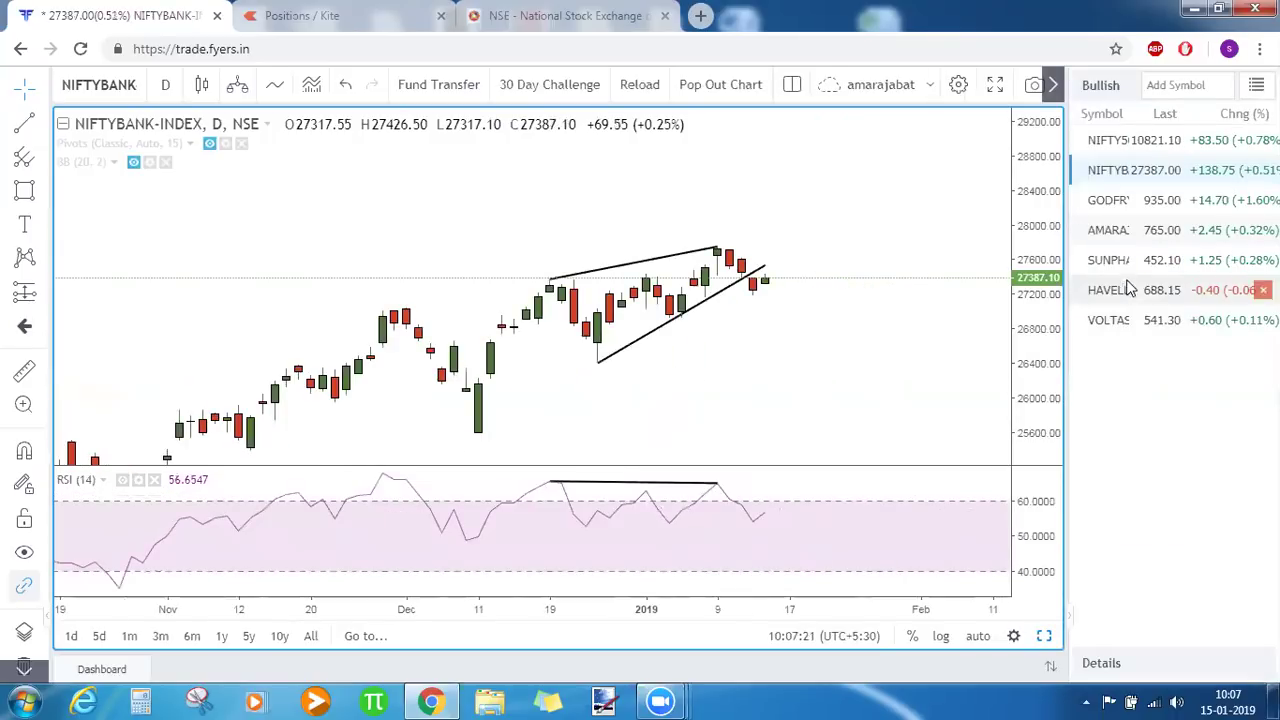
Step: Open Godfrey Phillips, zoom out to July, and add horizontal lines at 941.00, 955.10 and 998.10
{"action": "left_click", "coordinate": [1118, 205]}
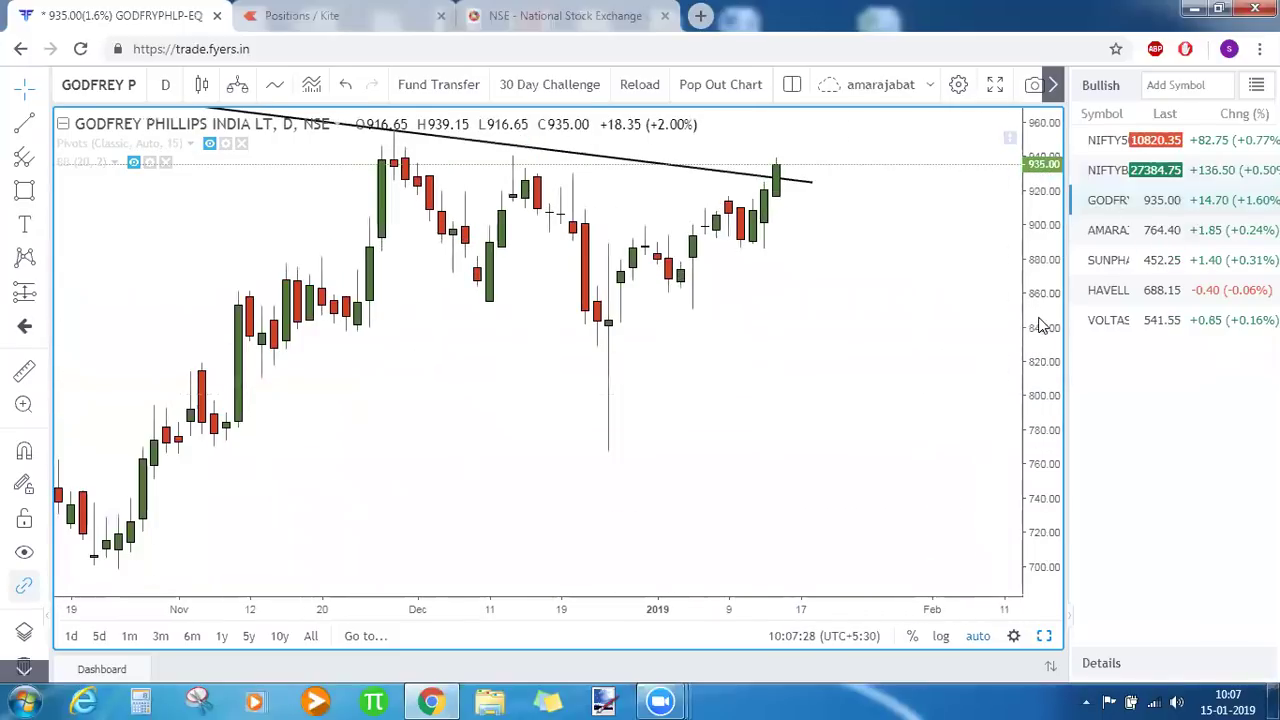
{"action": "left_click_drag", "start_coordinate": [840, 525], "coordinate": [955, 485]}
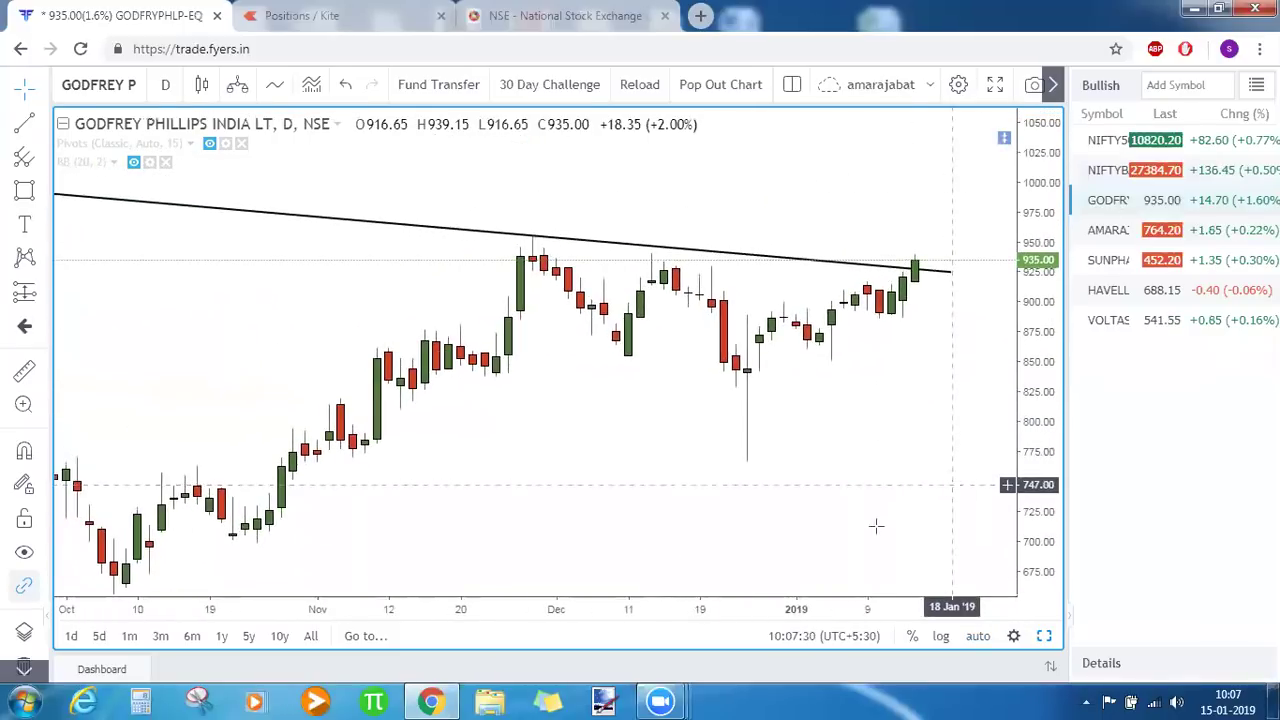
{"action": "left_click", "coordinate": [502, 577]}
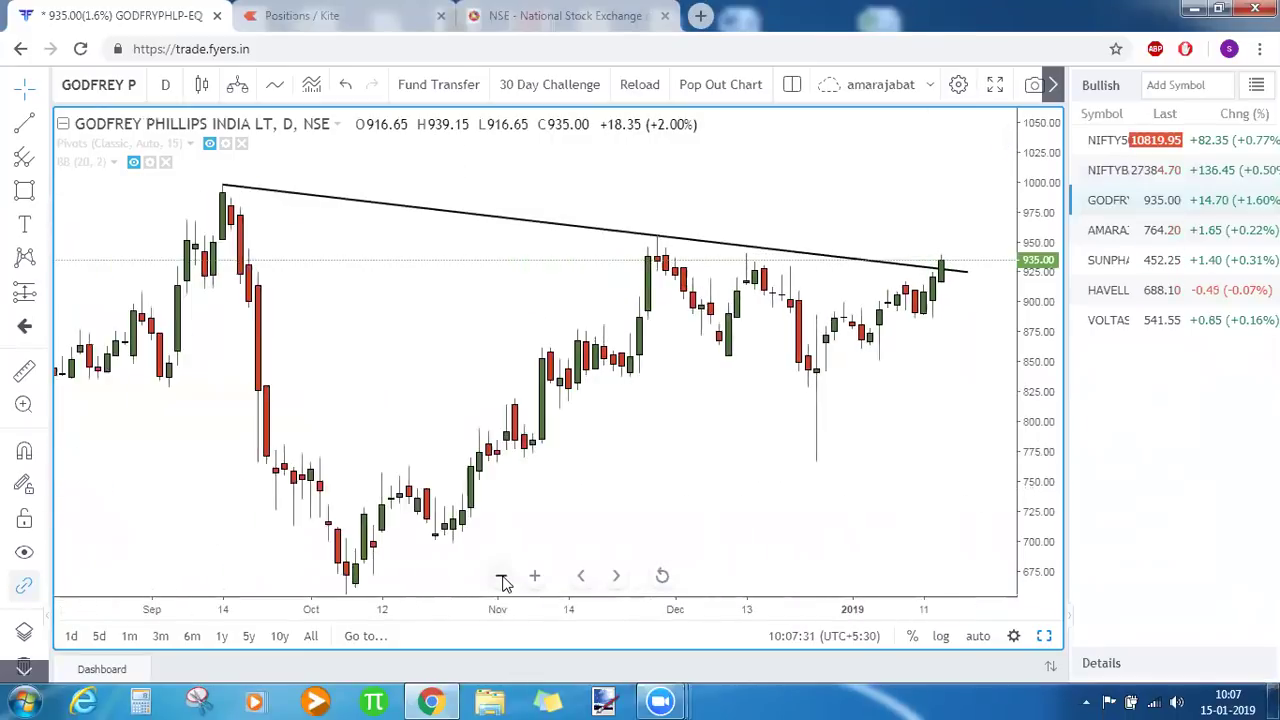
{"action": "left_click", "coordinate": [503, 580]}
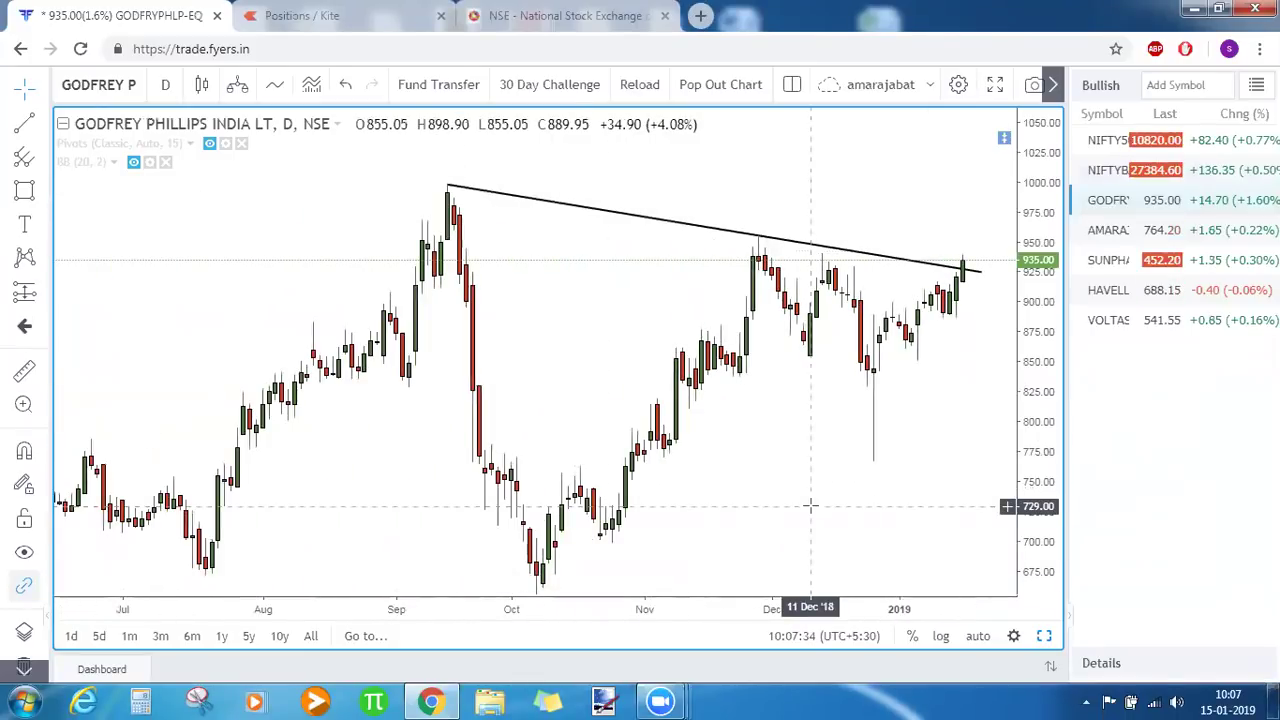
{"action": "left_click", "coordinate": [985, 253]}
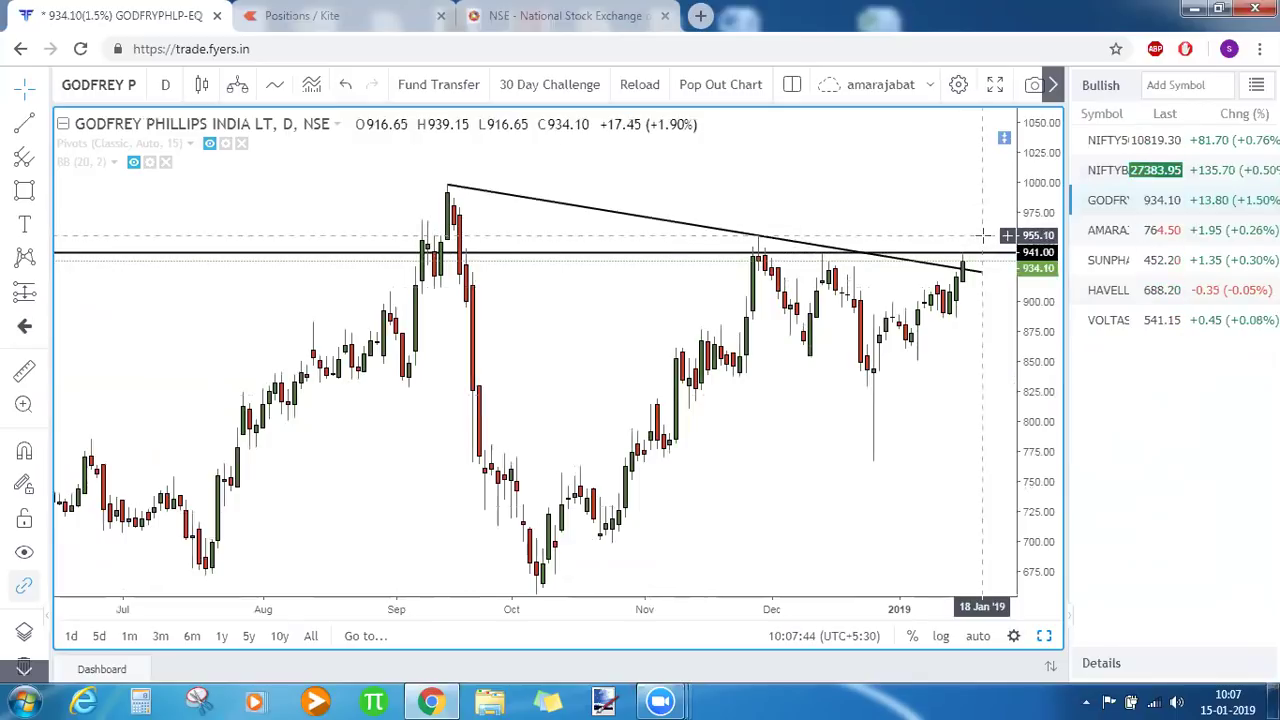
{"action": "left_click", "coordinate": [985, 235]}
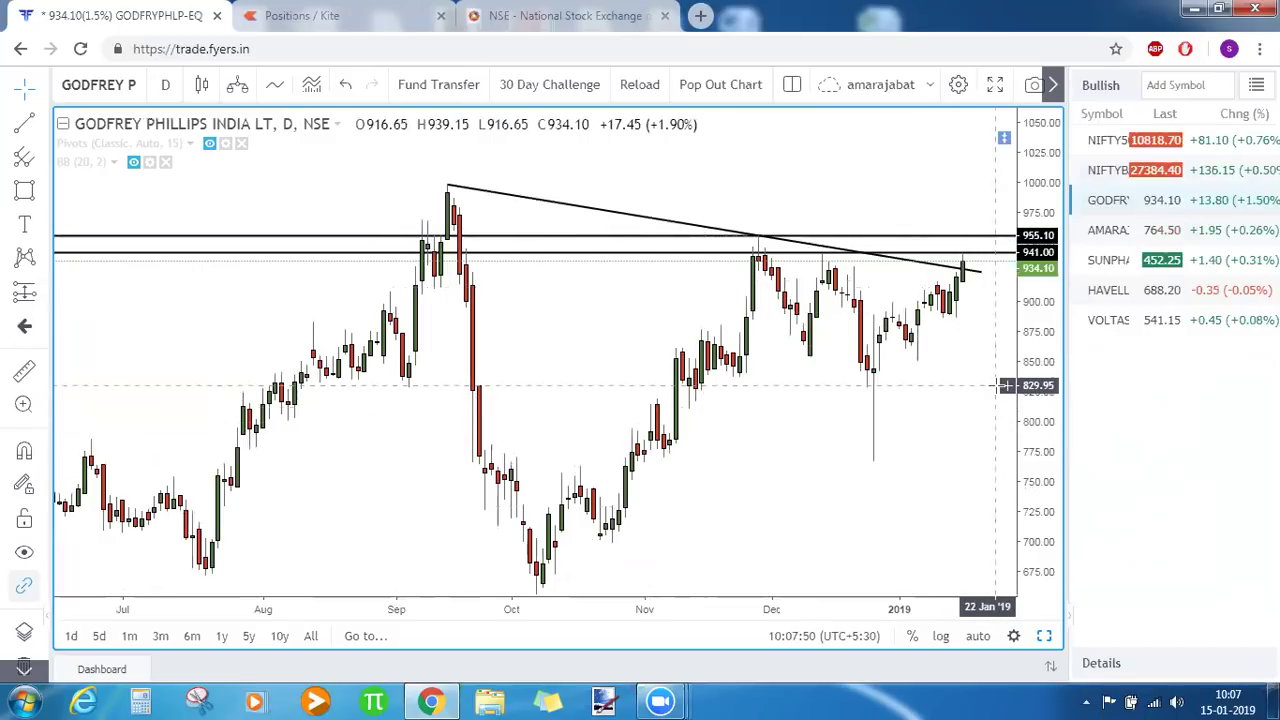
{"action": "left_click", "coordinate": [958, 183]}
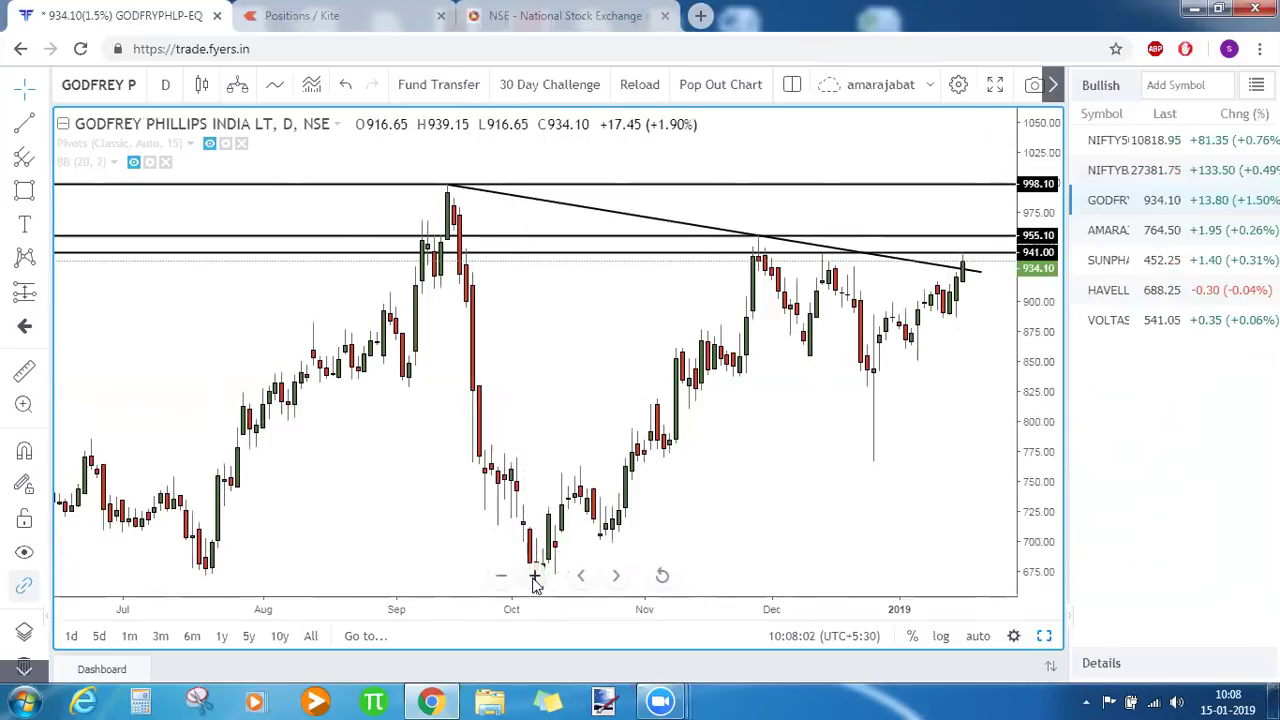
Step: Zoom back in to September, rescale the price axis, then move on to Amara Raja Batteries
{"action": "left_click", "coordinate": [527, 576]}
{"action": "left_click", "coordinate": [527, 576]}
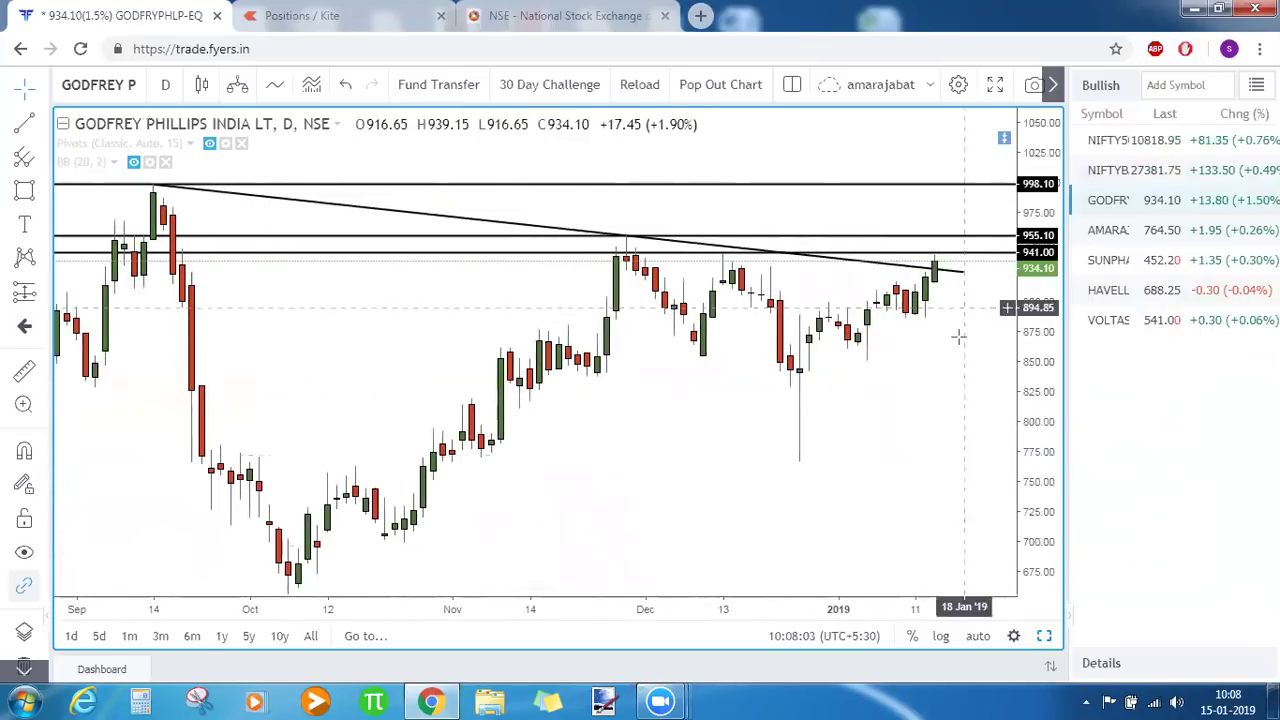
{"action": "left_click_drag", "start_coordinate": [1041, 405], "coordinate": [1041, 393]}
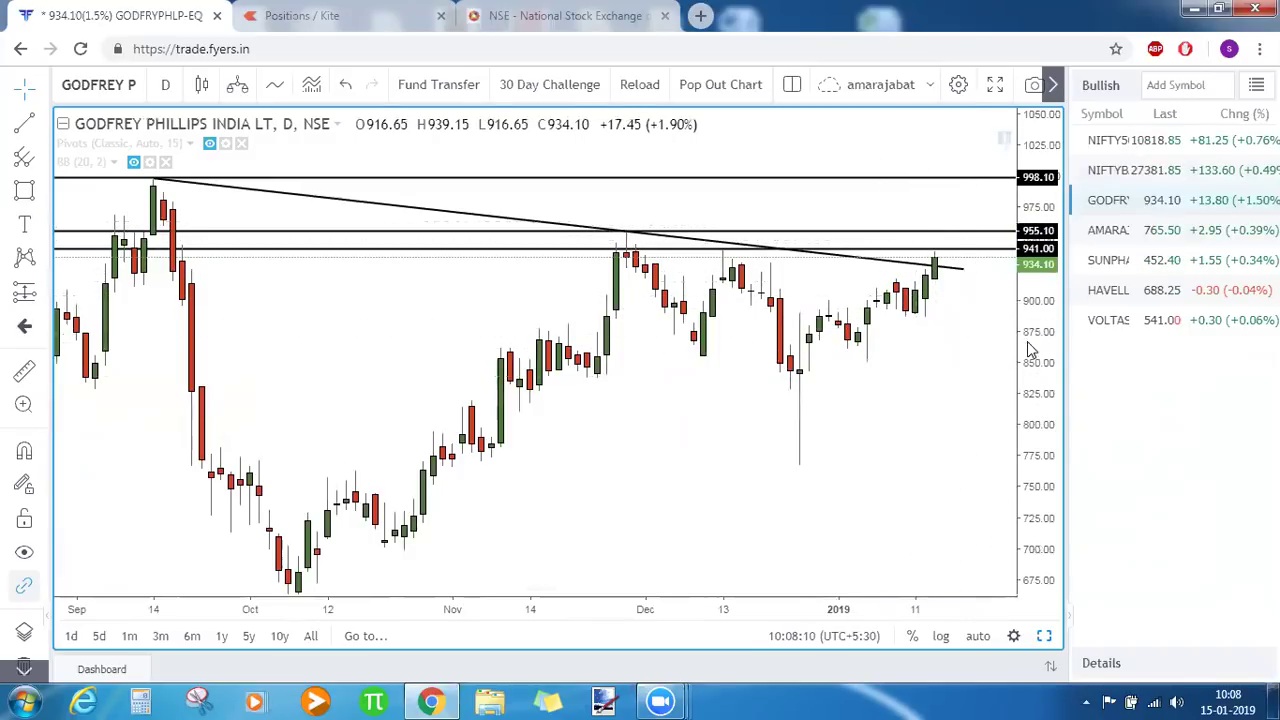
{"action": "left_click_drag", "start_coordinate": [1031, 375], "coordinate": [1027, 402]}
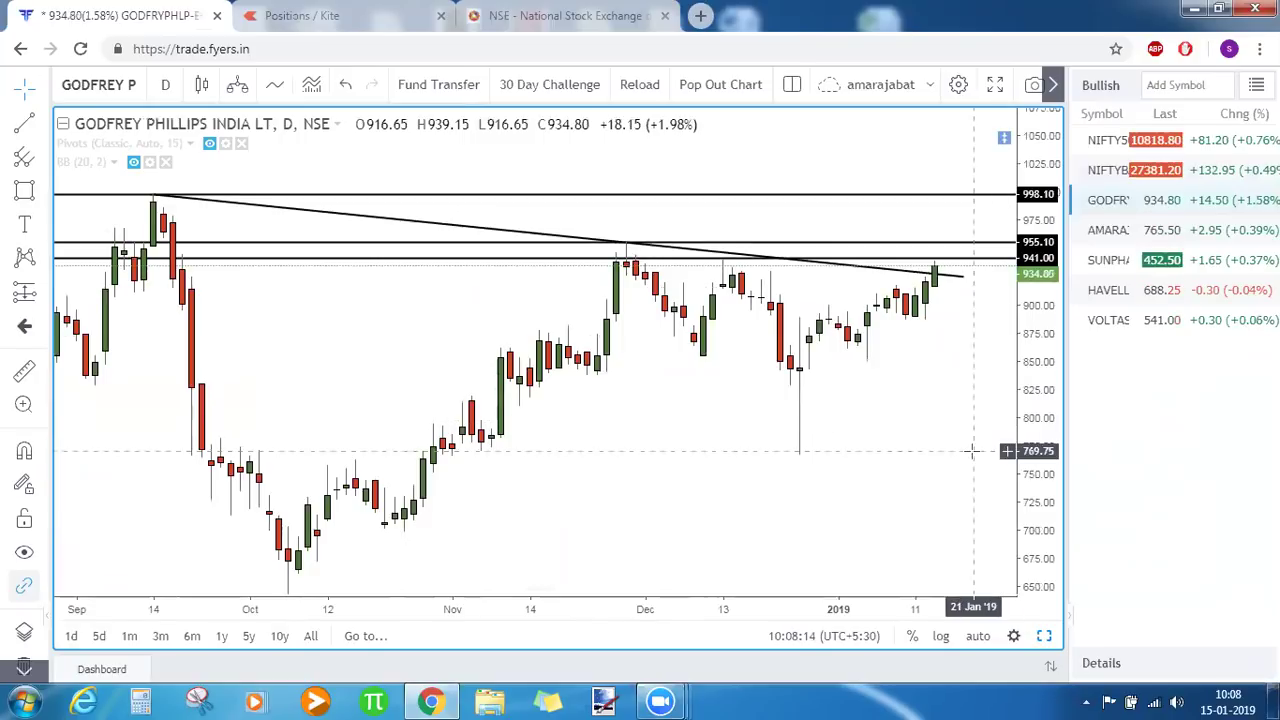
{"action": "key", "text": "Down"}
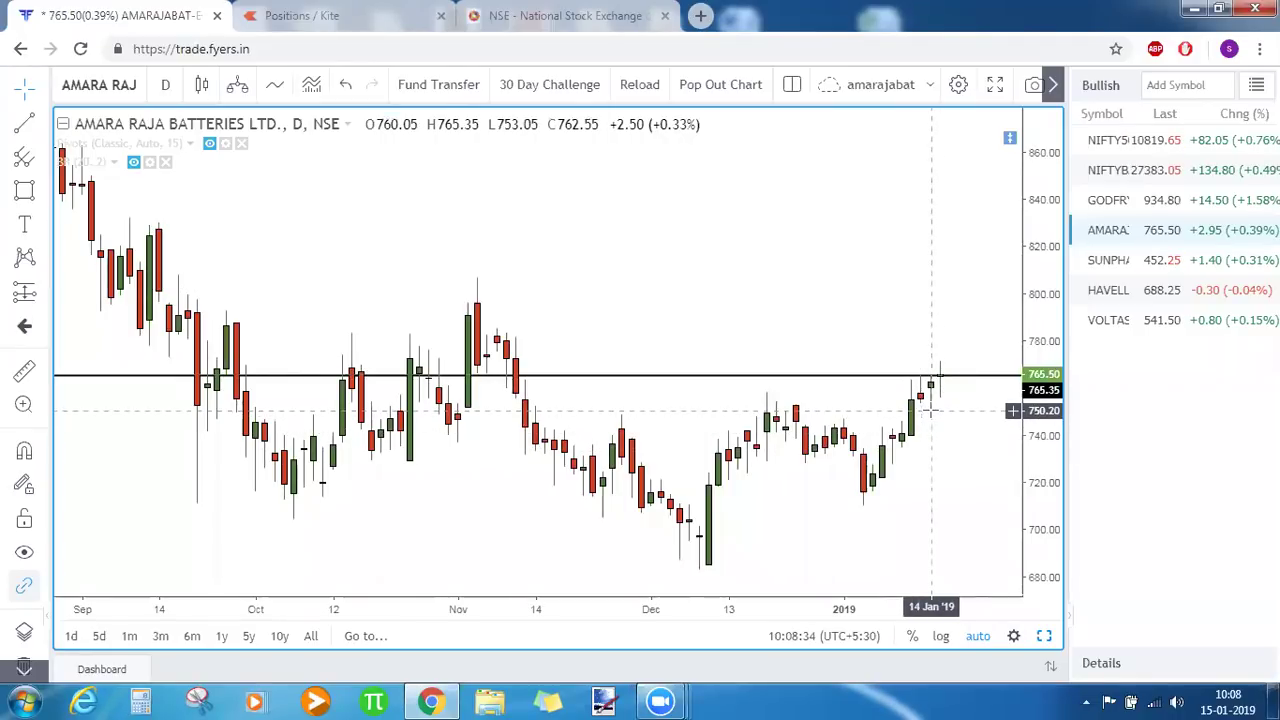
Step: Add horizontal lines at 785.15 and 806.65 on Amara Raja, then move to Sun Pharma
{"action": "left_click", "coordinate": [940, 327]}
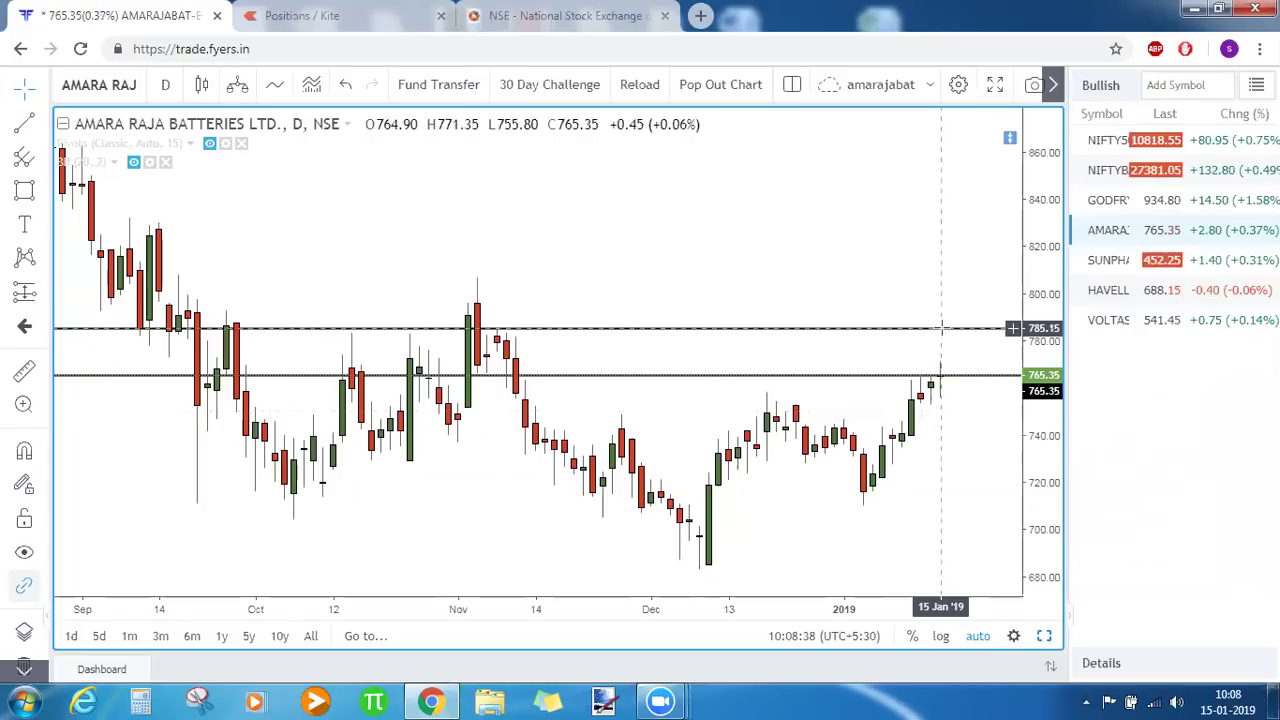
{"action": "left_click", "coordinate": [945, 277]}
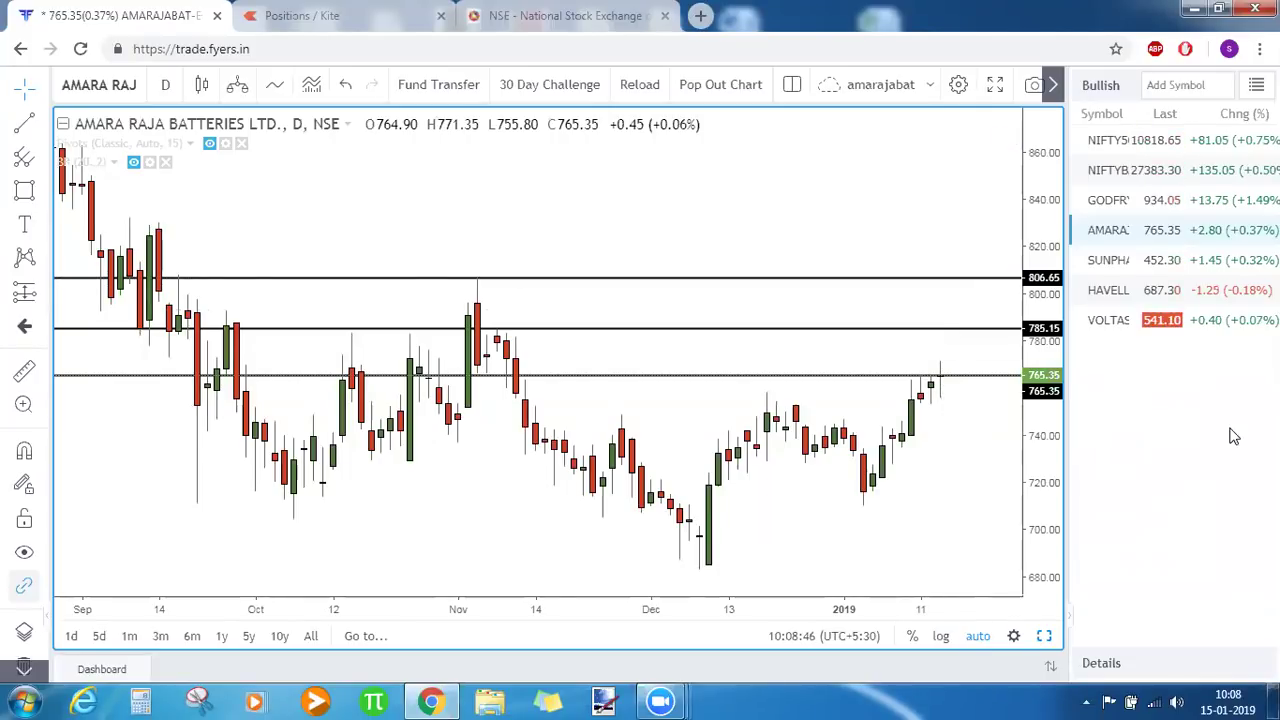
{"action": "key", "text": "Down"}
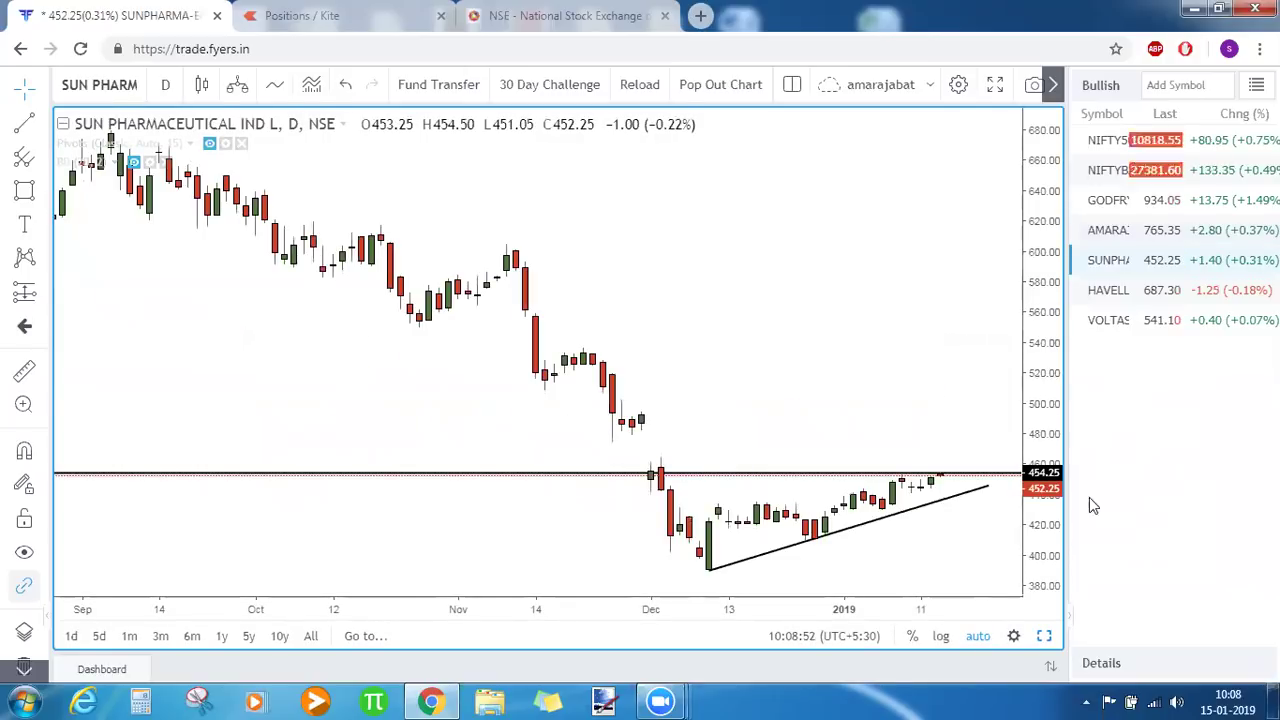
Step: Mark 478.80 on the Sun Pharma chart with a horizontal resistance line
{"action": "left_click", "coordinate": [883, 435]}
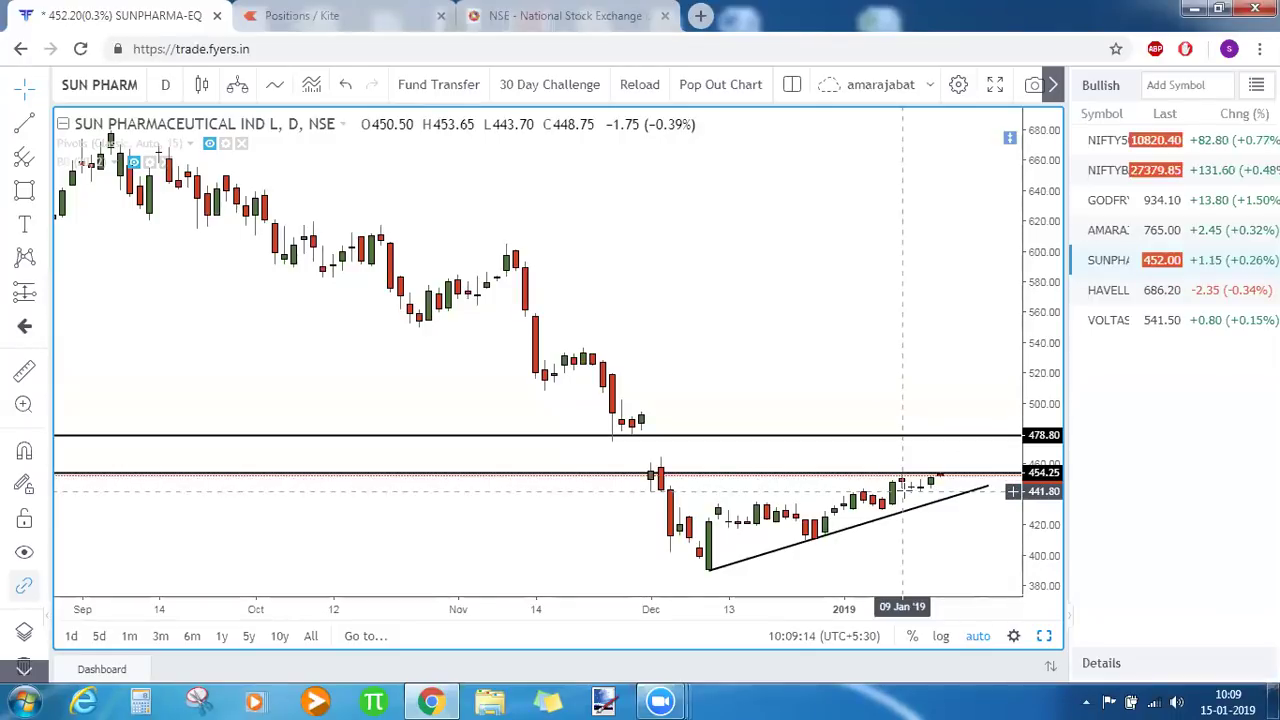
Step: On Havells, draw a falling trendline from the 14 December high to the latest candles, then go to Voltas
{"action": "key", "text": "Down"}
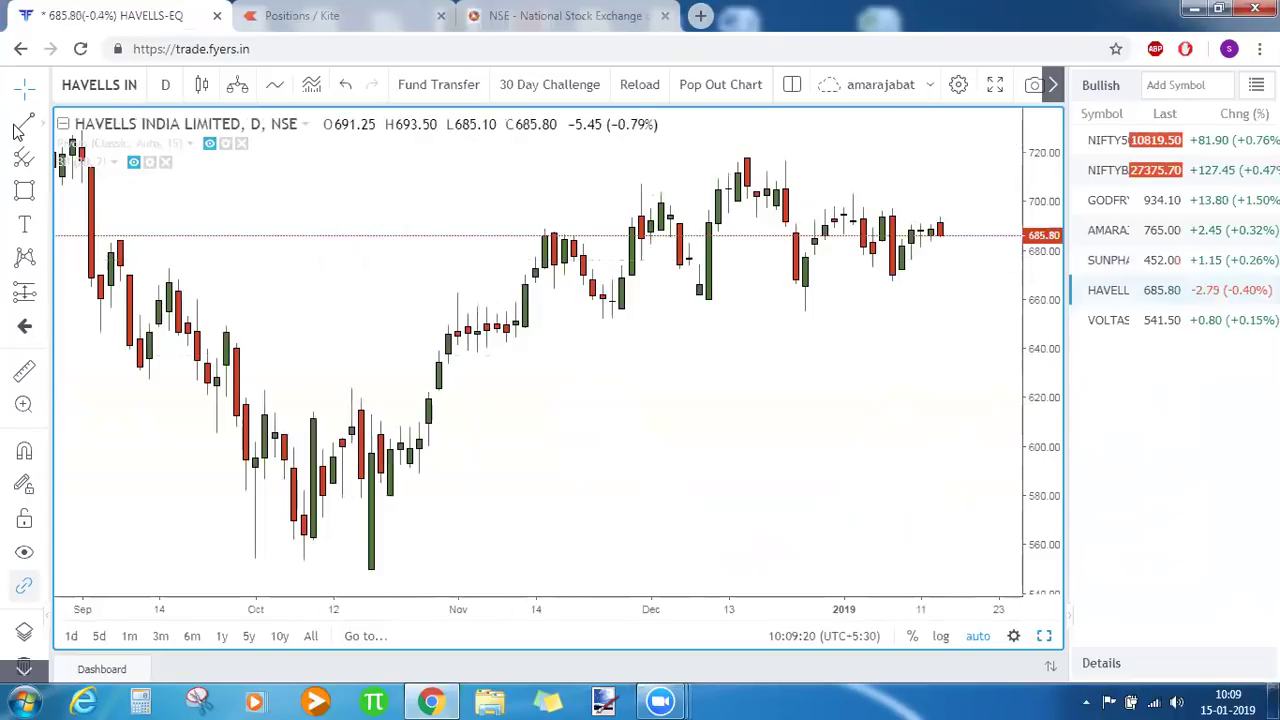
{"action": "left_click", "coordinate": [737, 141]}
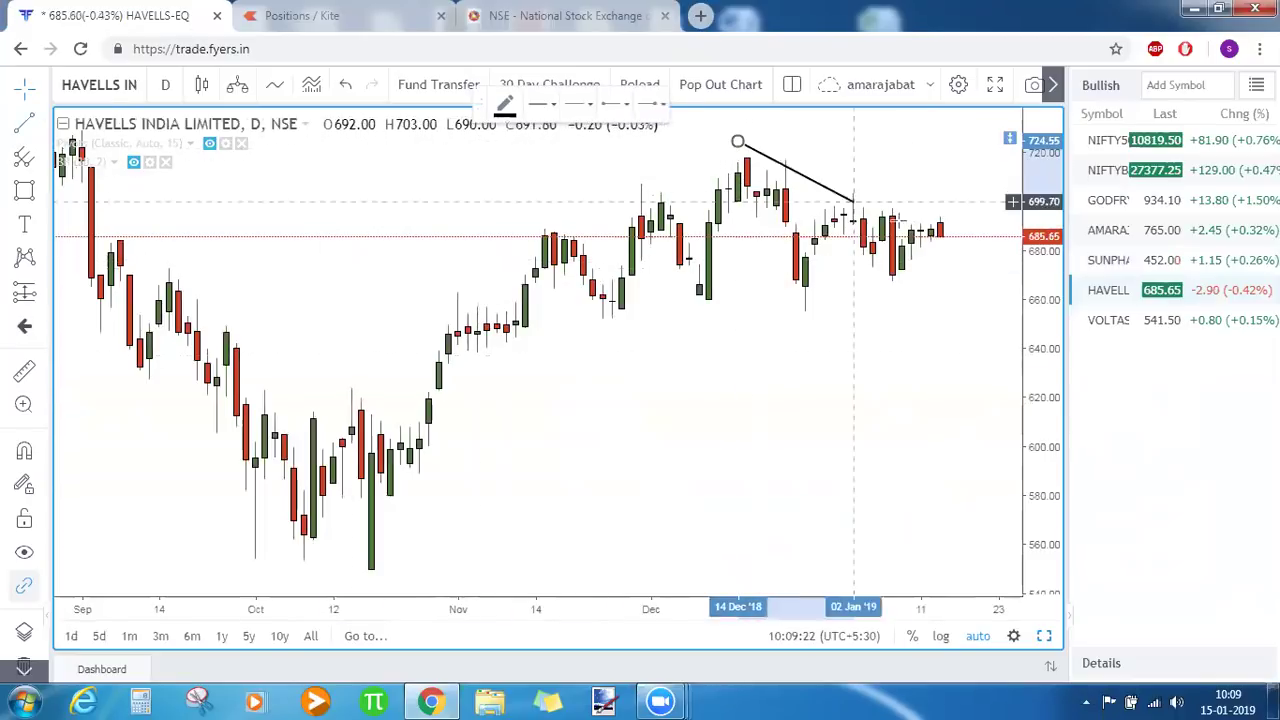
{"action": "left_click", "coordinate": [943, 224]}
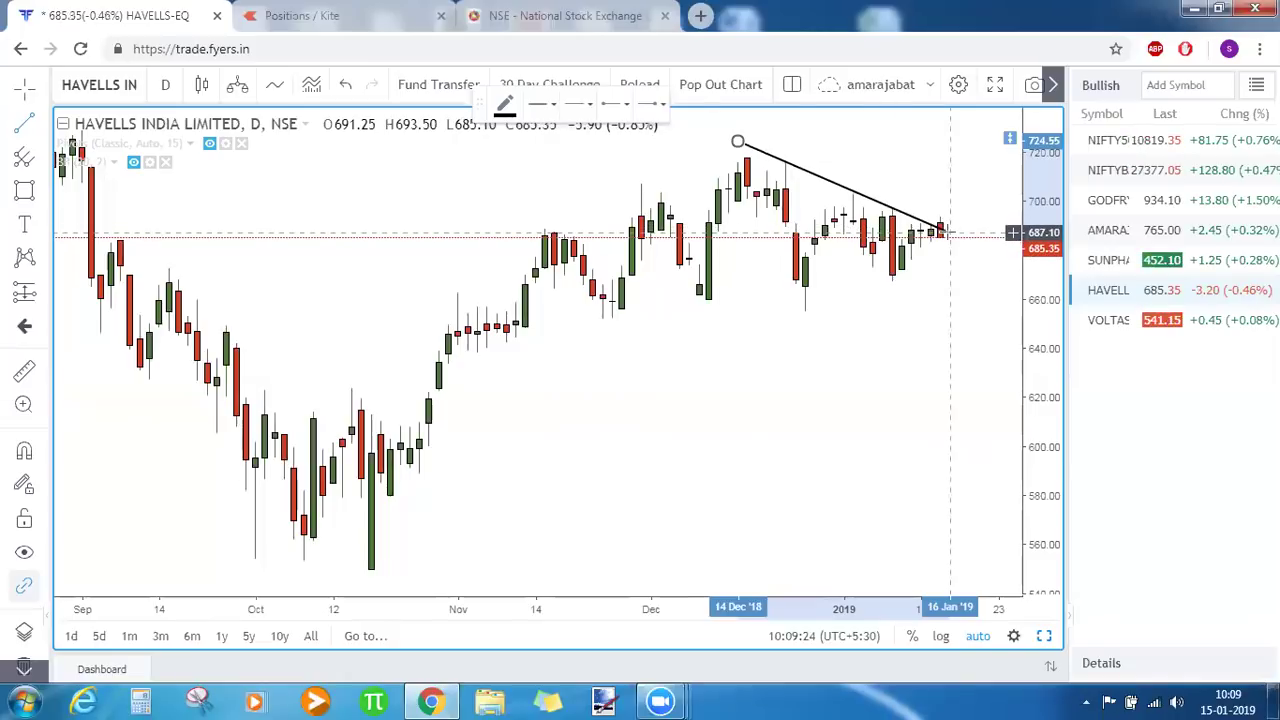
{"action": "left_click", "coordinate": [962, 277]}
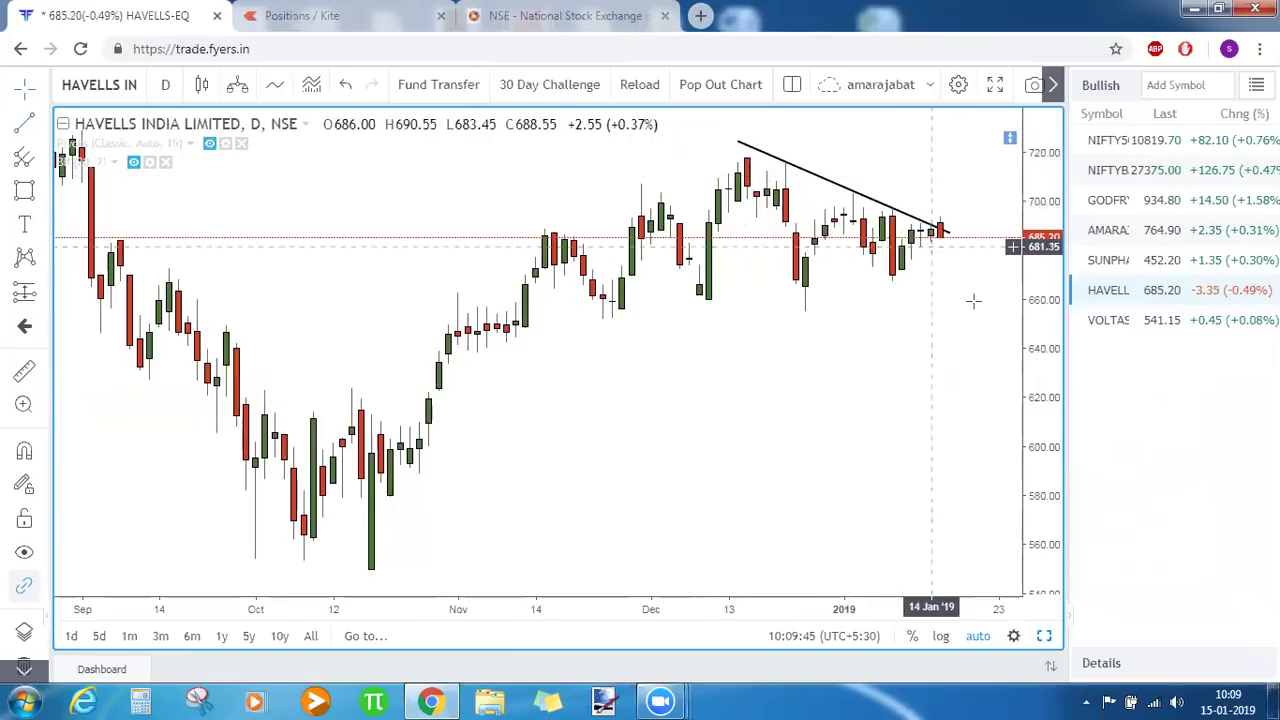
{"action": "key", "text": "Down"}
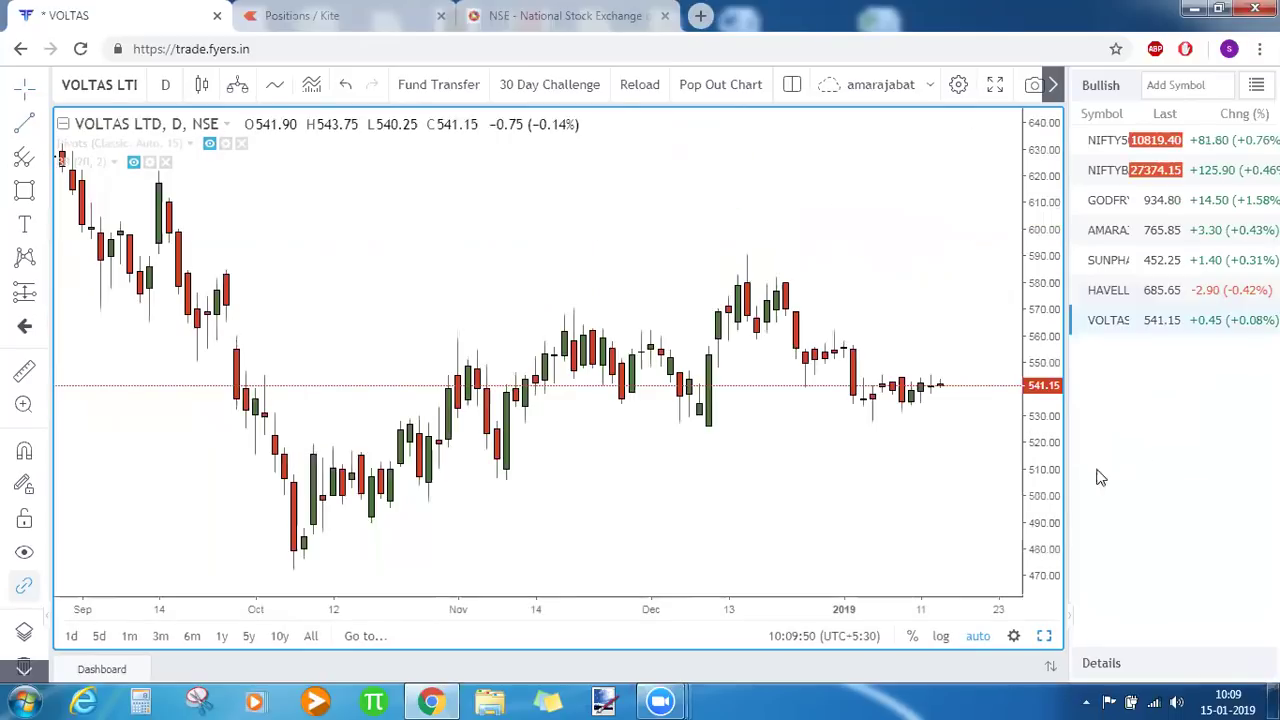
Step: Draw a Voltas trendline from the 17 Dec high near 590 down to about 537
{"action": "left_click", "coordinate": [26, 124]}
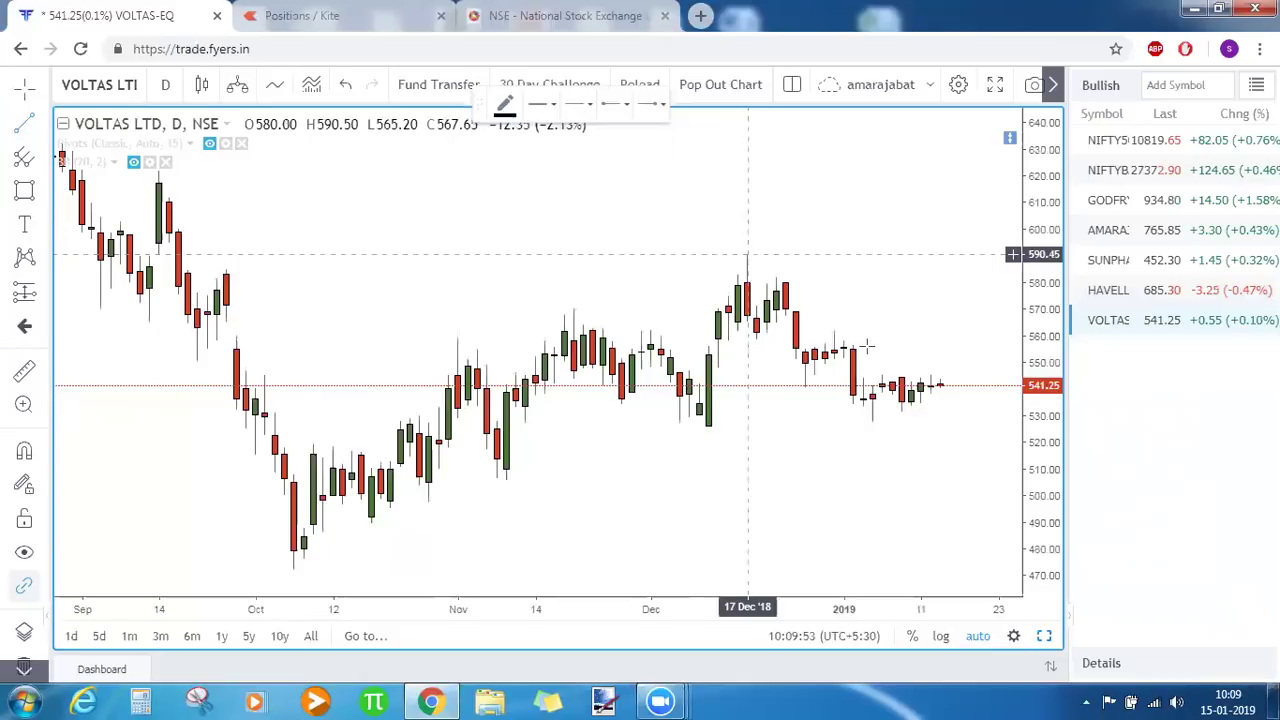
{"action": "left_click", "coordinate": [748, 254]}
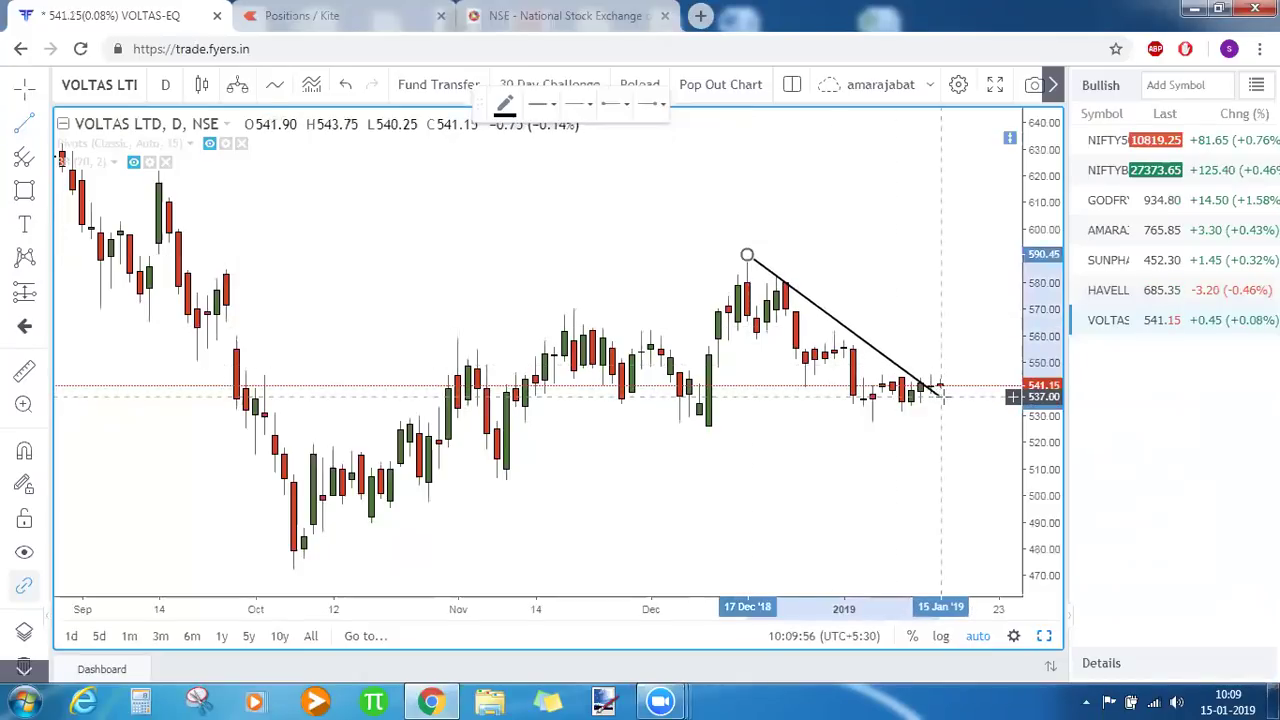
{"action": "left_click", "coordinate": [948, 395]}
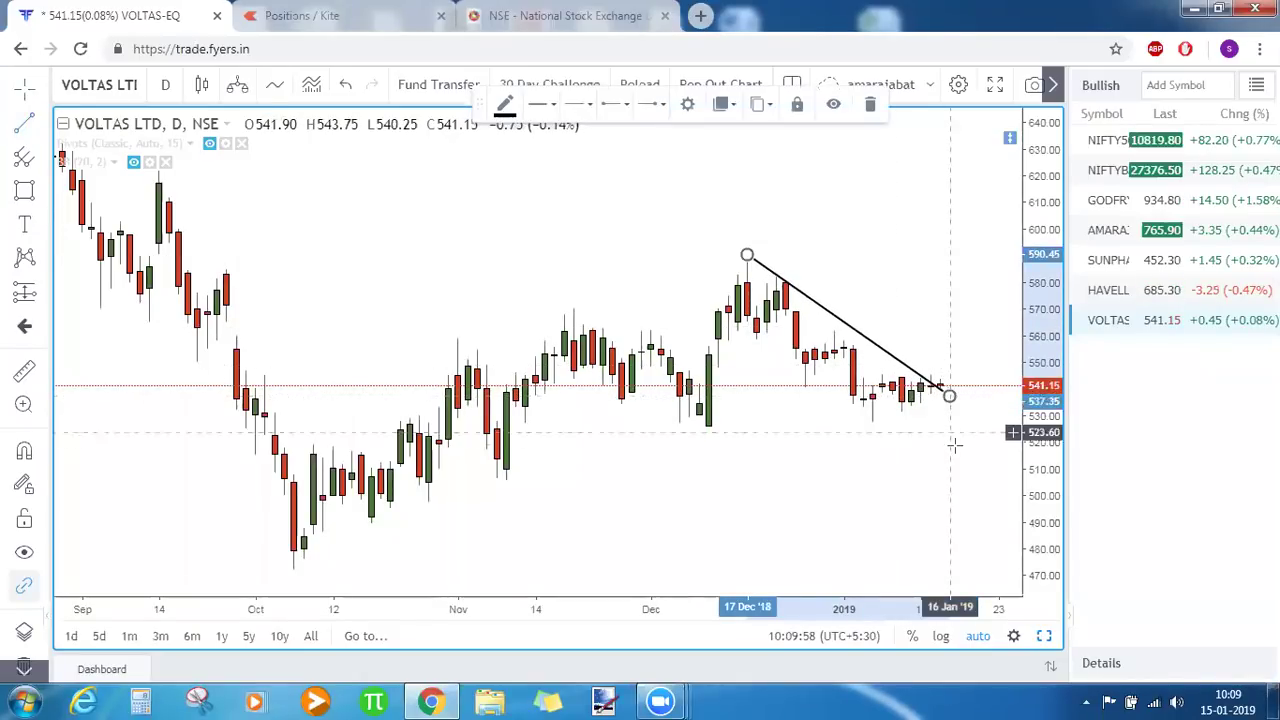
{"action": "left_click", "coordinate": [951, 443]}
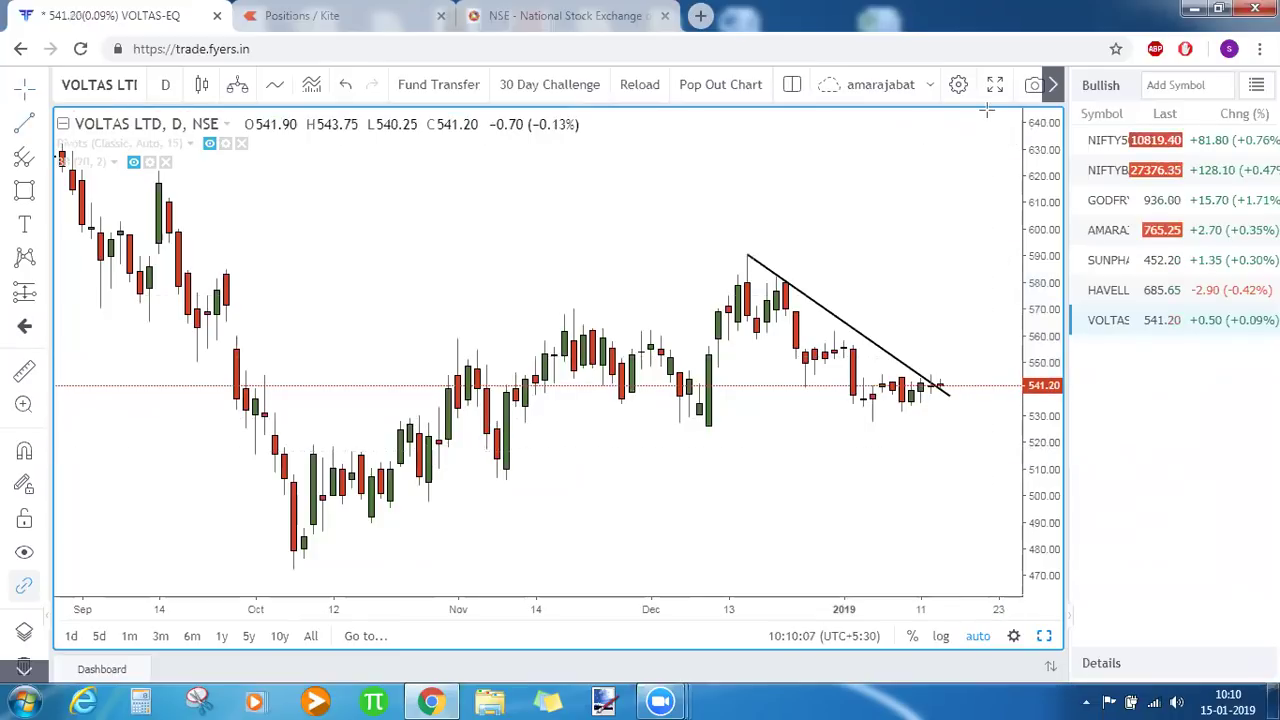
Step: Open Larsen & Toubro (LT-EQ), add a horizontal line at 1344.20 and an RSI(14) pane
{"action": "type", "text": "LARS"}
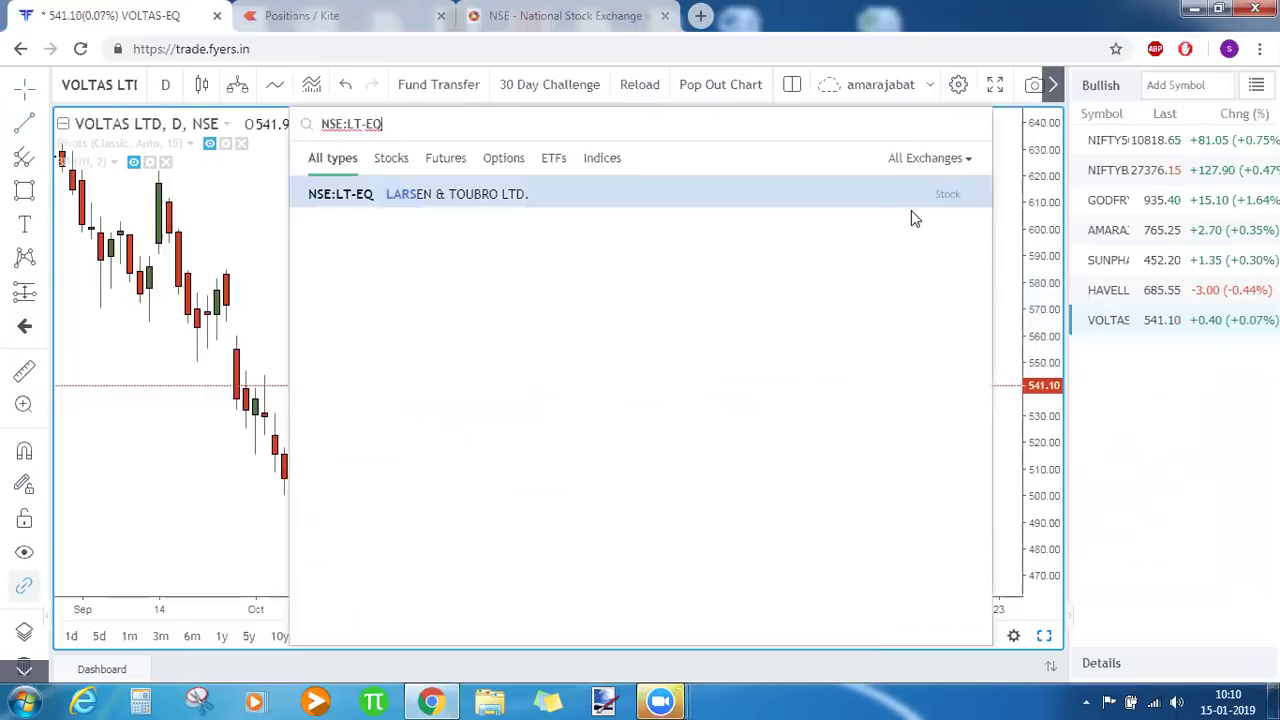
{"action": "key", "text": "Return"}
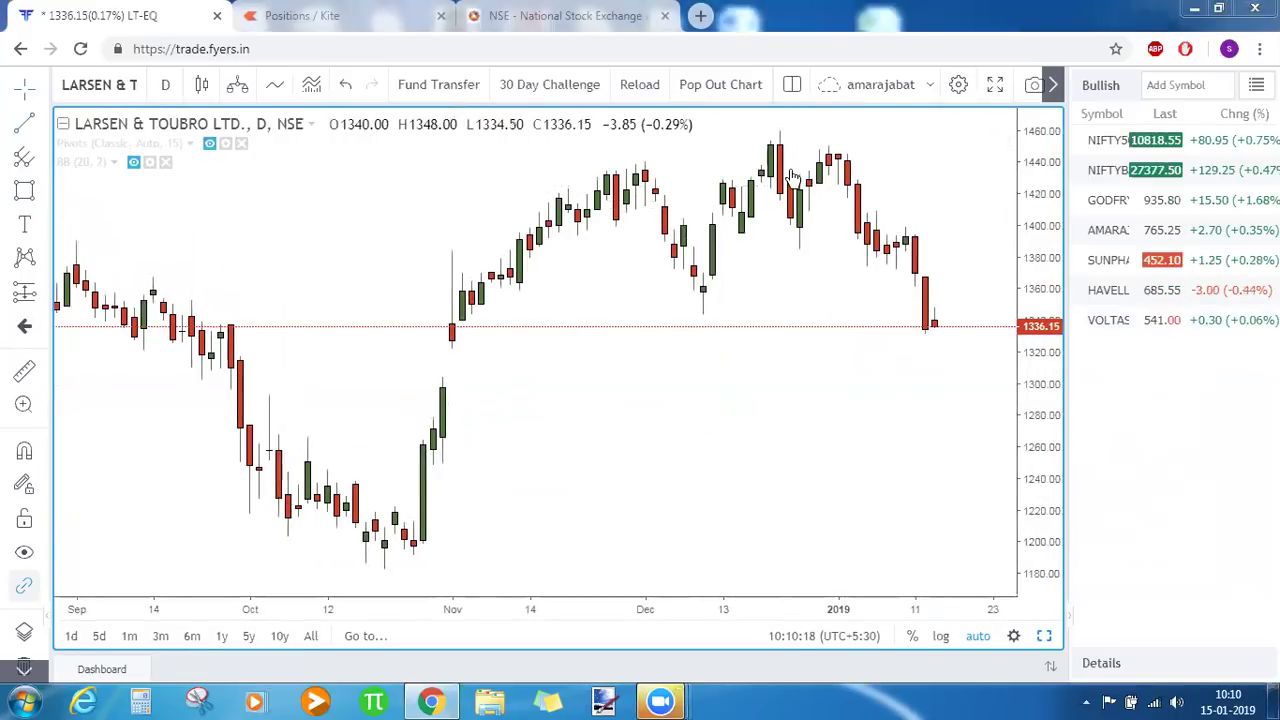
{"action": "left_click", "coordinate": [917, 313]}
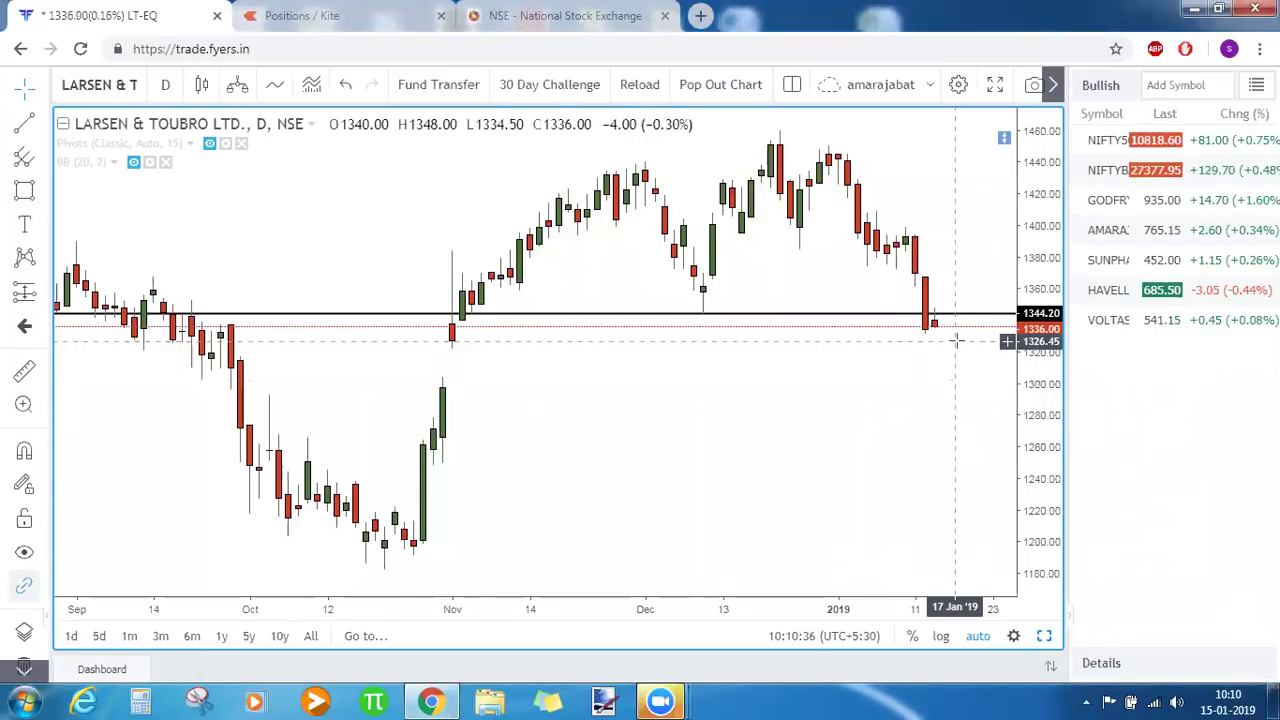
{"action": "key", "text": "alt+h"}
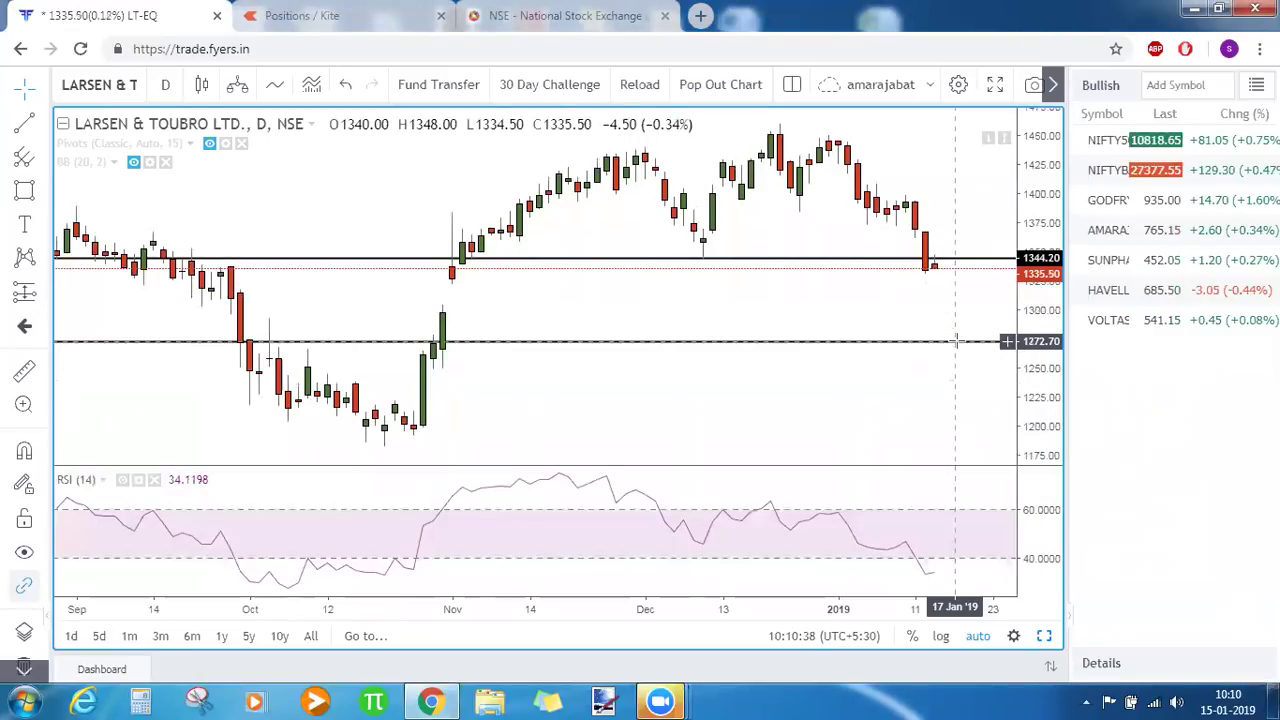
Step: Move the new line up to about 1326.75 and add another horizontal line at 1297.70
{"action": "left_click_drag", "start_coordinate": [955, 341], "coordinate": [955, 278]}
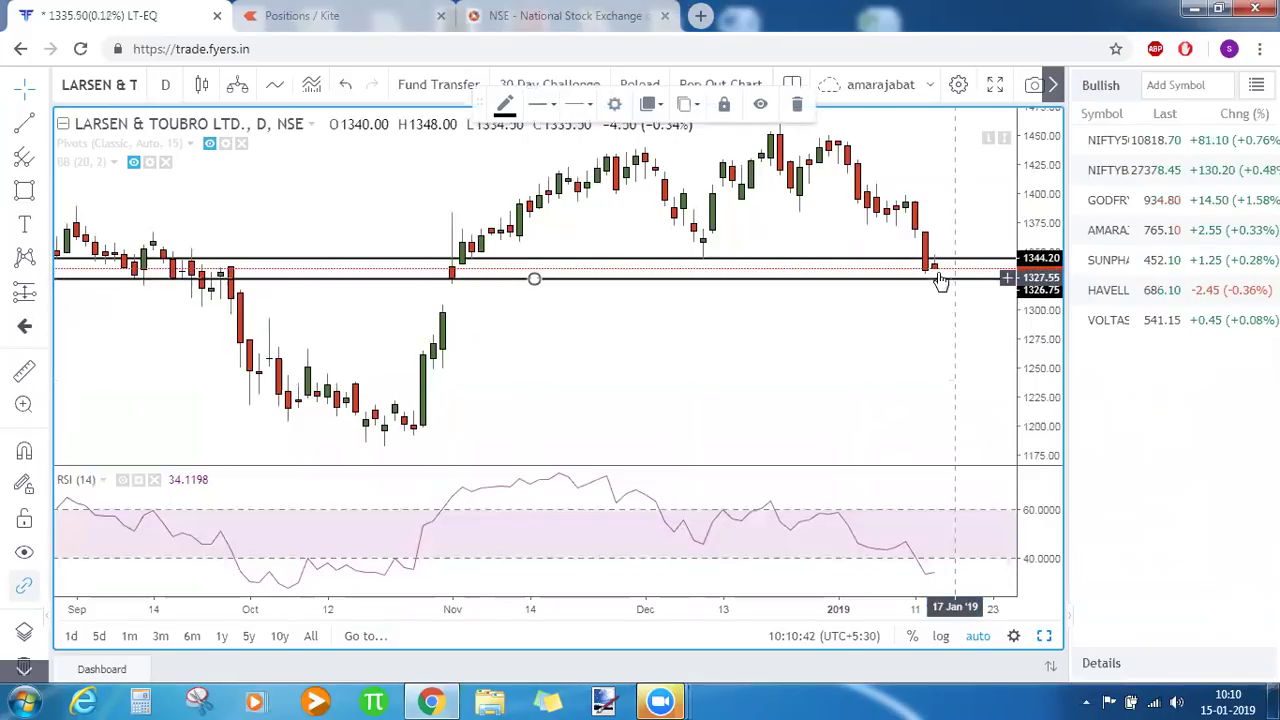
{"action": "left_click", "coordinate": [700, 302]}
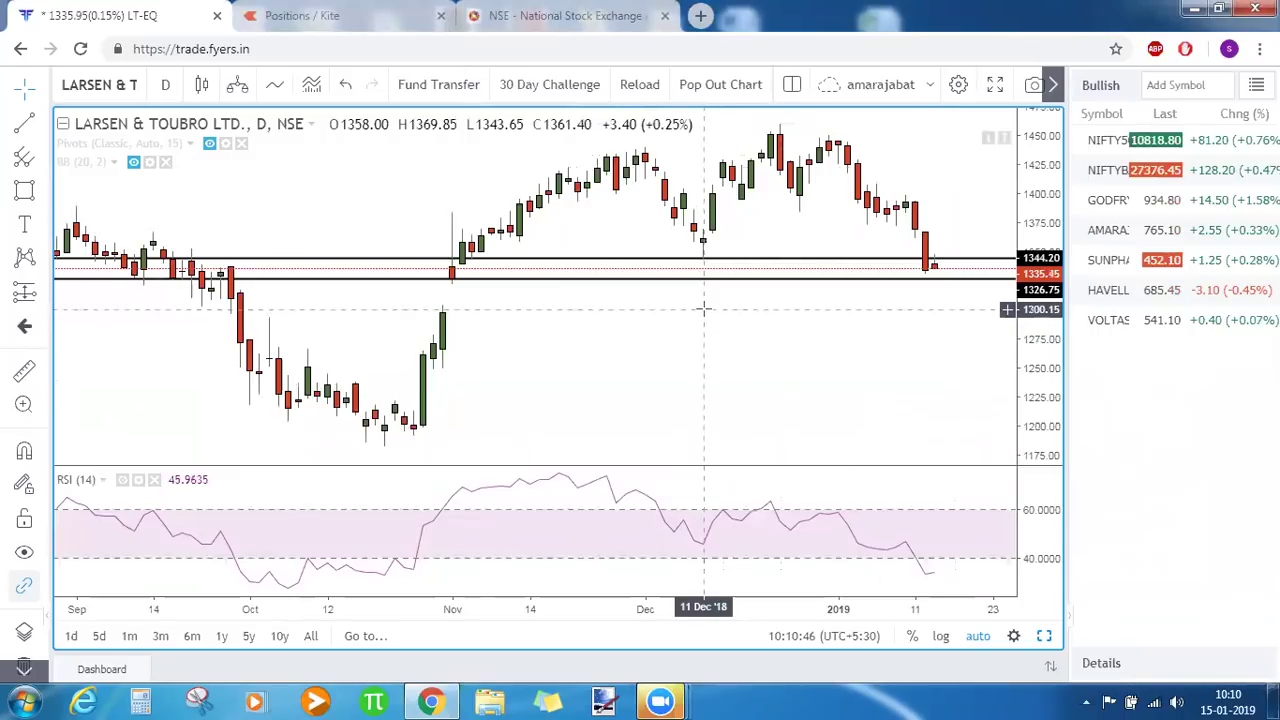
{"action": "left_click", "coordinate": [704, 309]}
{"action": "left_click_drag", "start_coordinate": [704, 309], "coordinate": [705, 313]}
{"action": "left_click", "coordinate": [730, 364]}
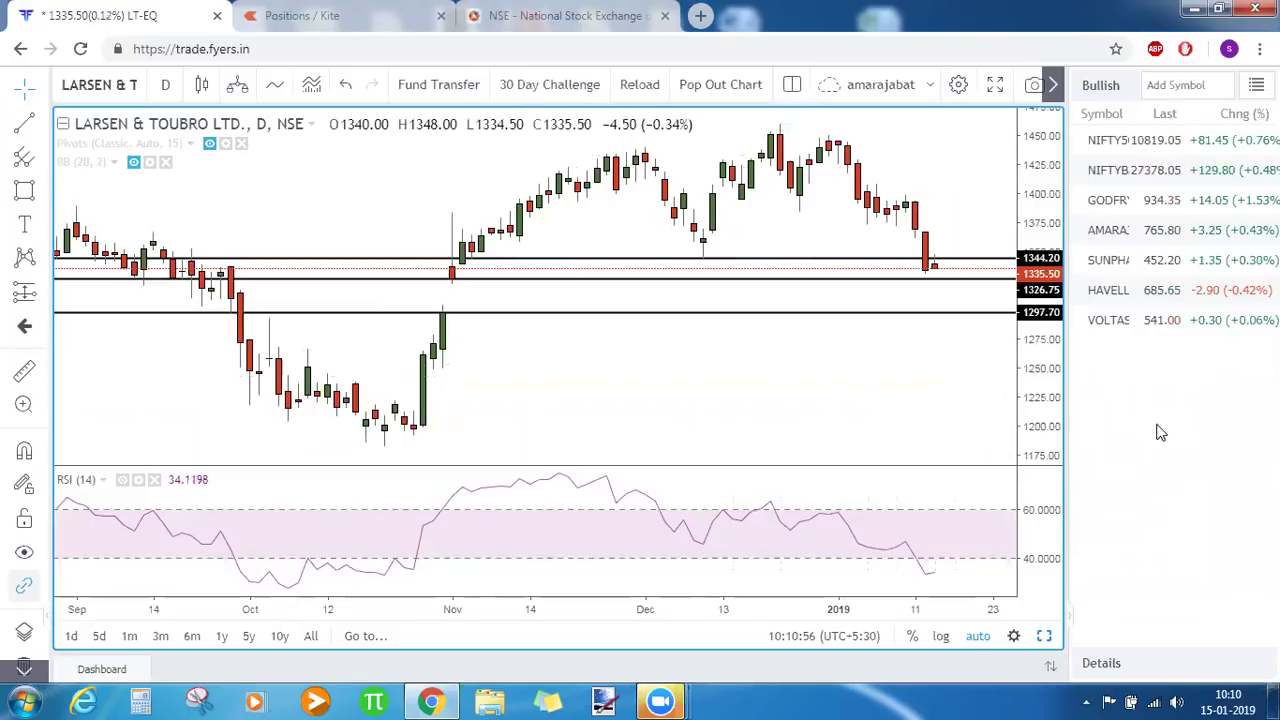
Step: Open NSE:SIEMENS-EQ via 'SIEM' and add a horizontal line at 1074.70
{"action": "type", "text": "SIEM"}
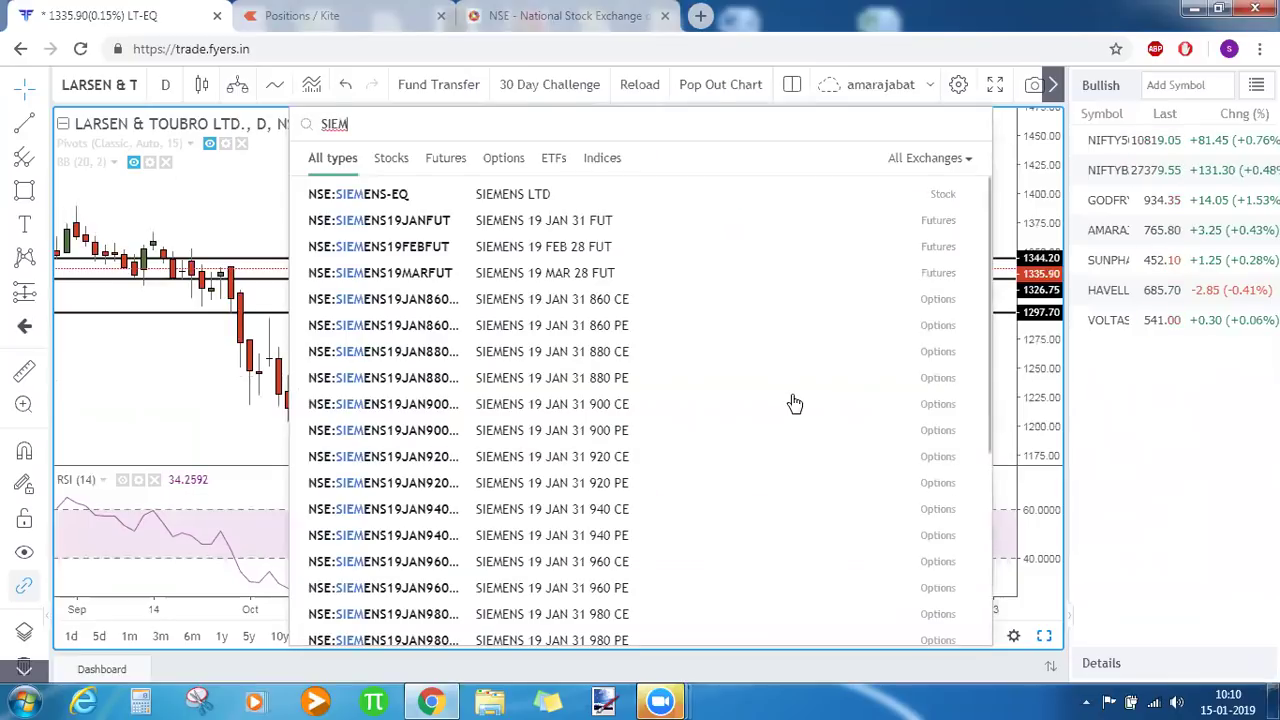
{"action": "key", "text": "Down"}
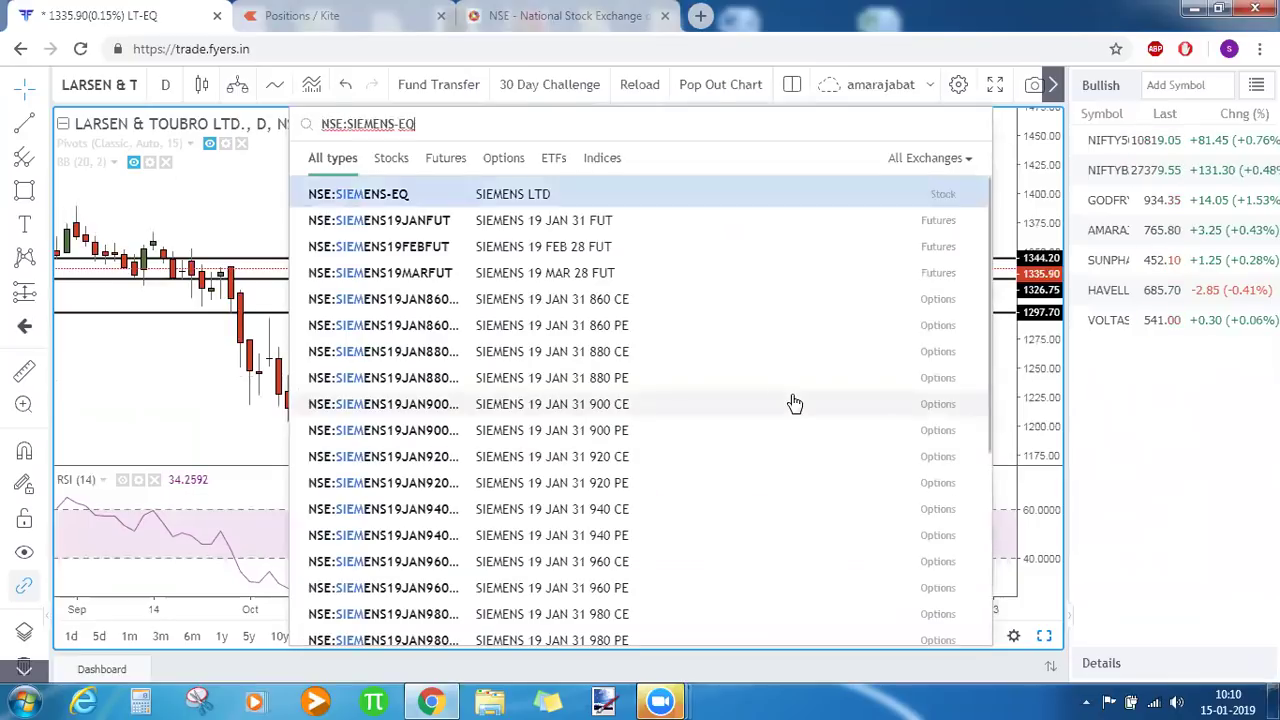
{"action": "key", "text": "Return"}
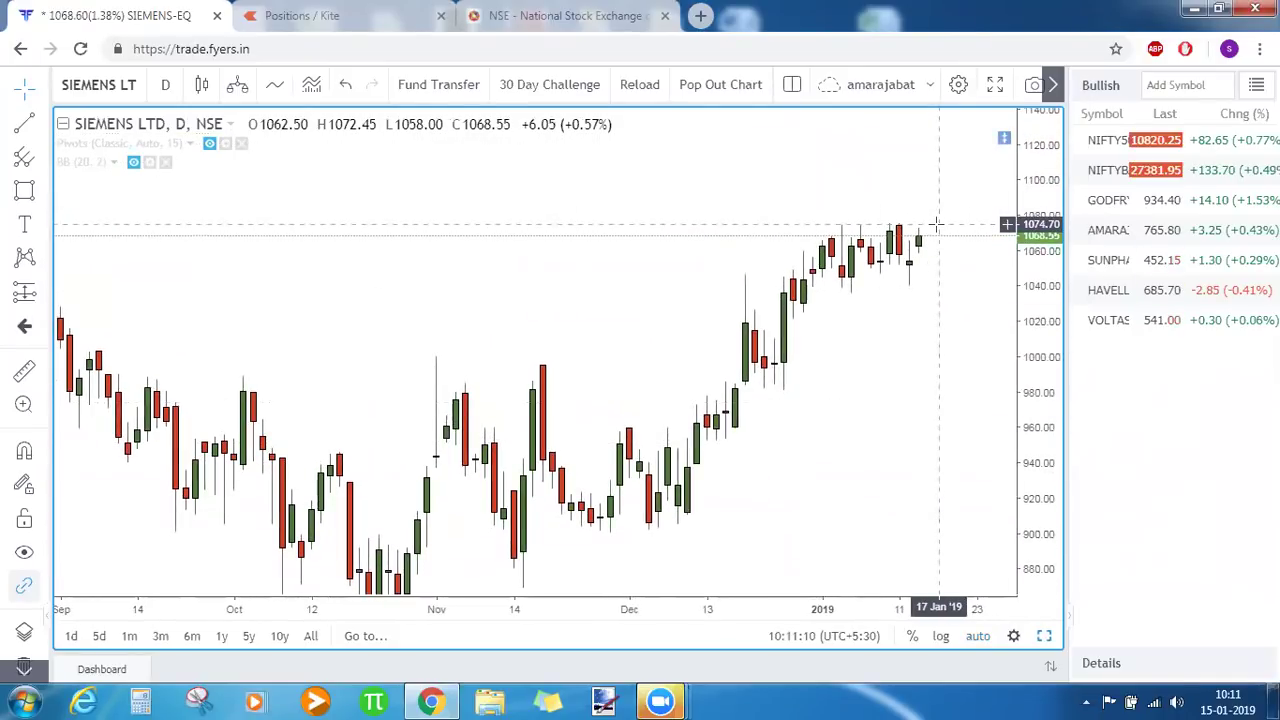
{"action": "left_click", "coordinate": [936, 224]}
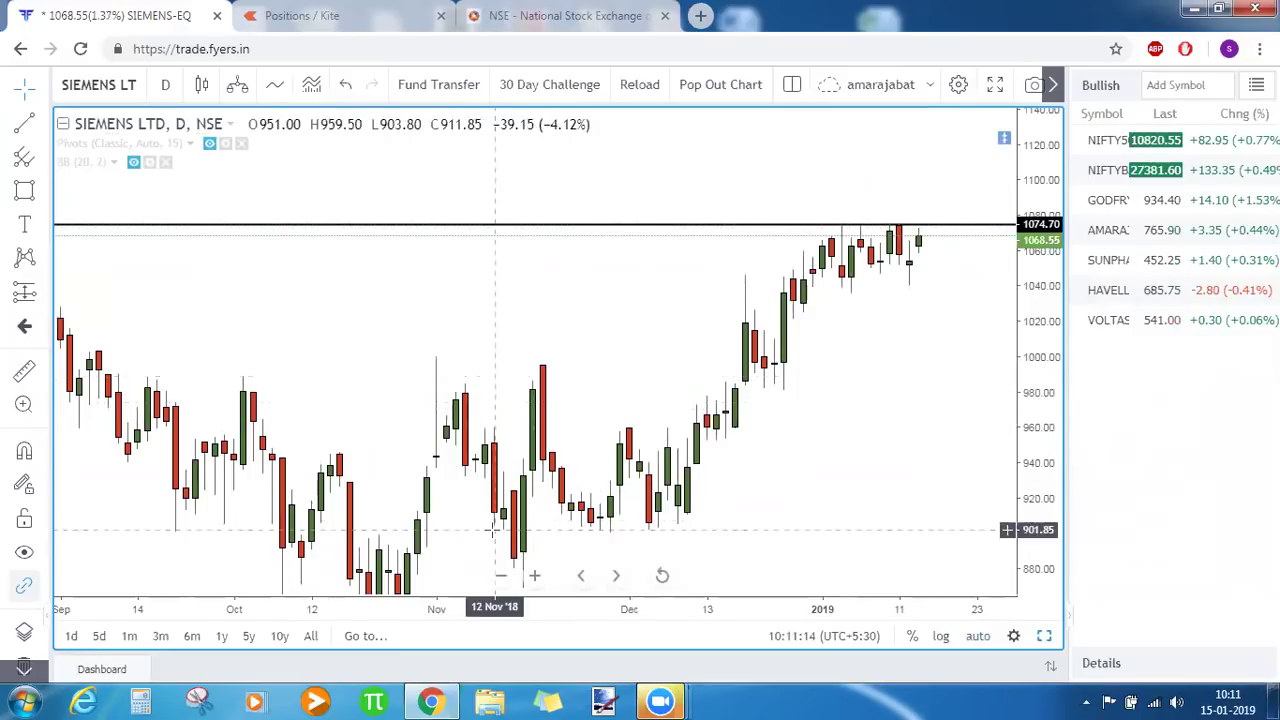
Step: Zoom out back to February and add a second horizontal line at 1097.50
{"action": "left_click", "coordinate": [501, 576]}
{"action": "left_click", "coordinate": [501, 576]}
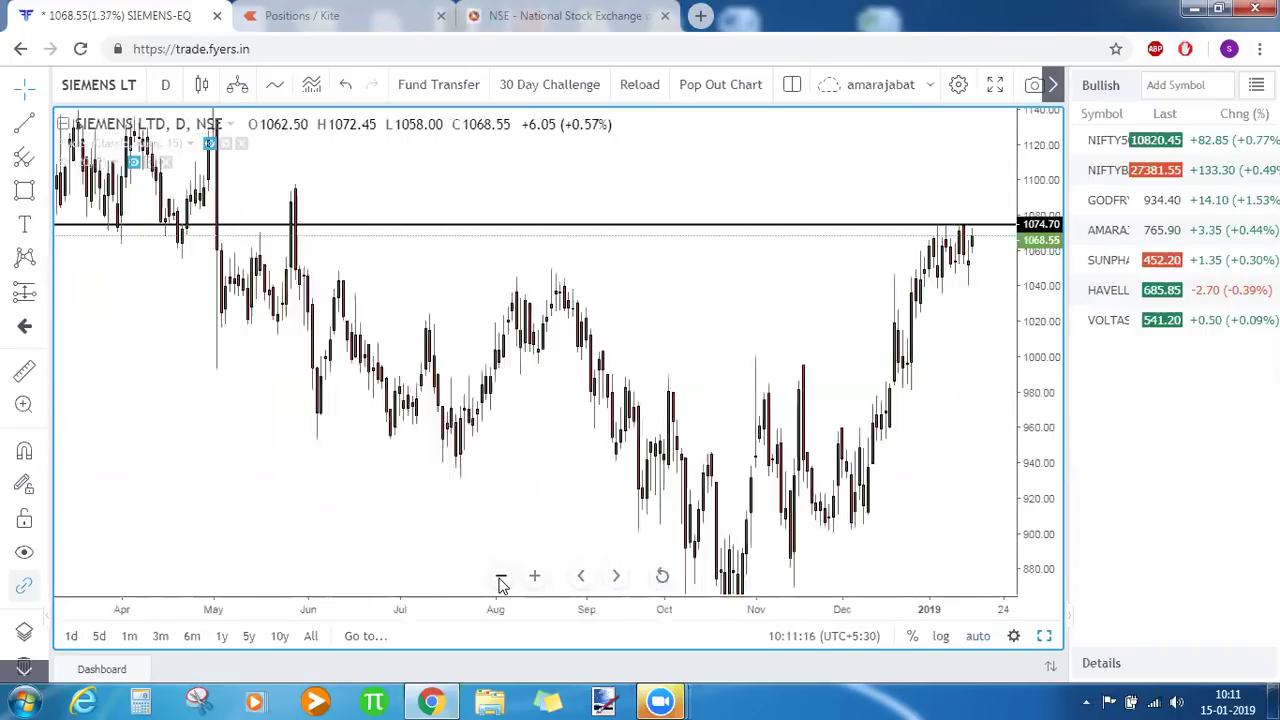
{"action": "left_click", "coordinate": [501, 578]}
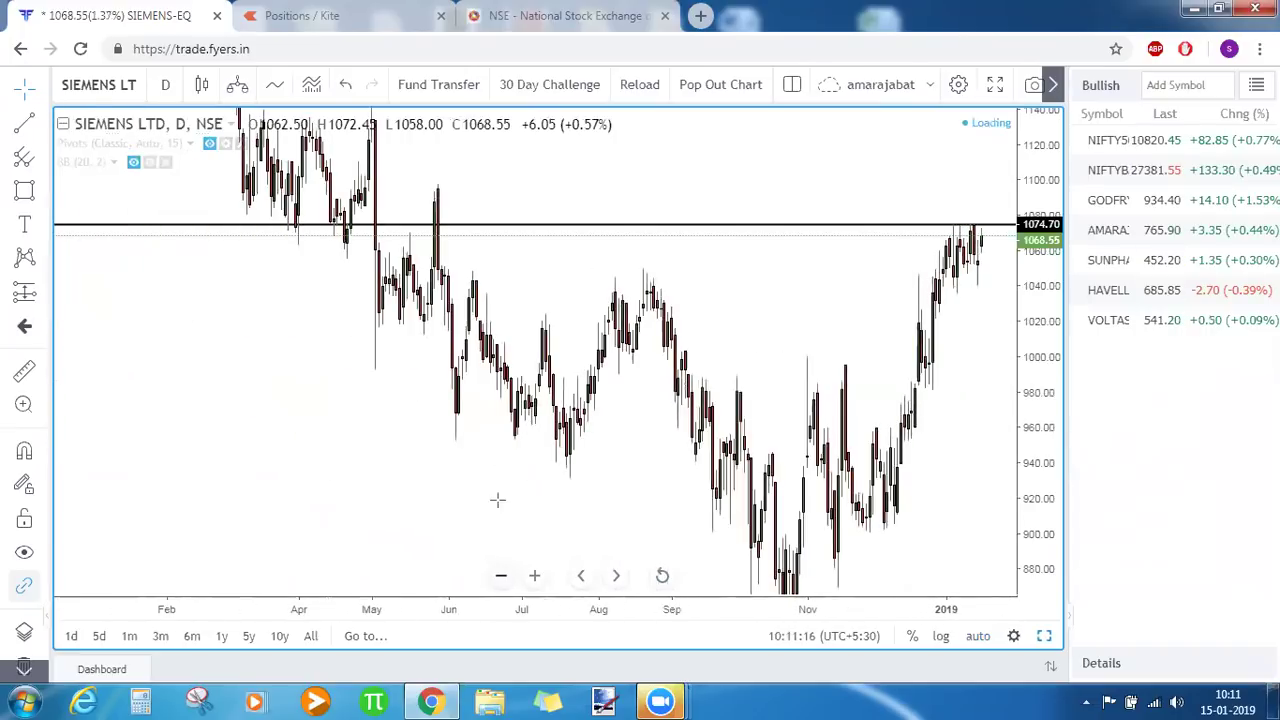
{"action": "left_click", "coordinate": [595, 184]}
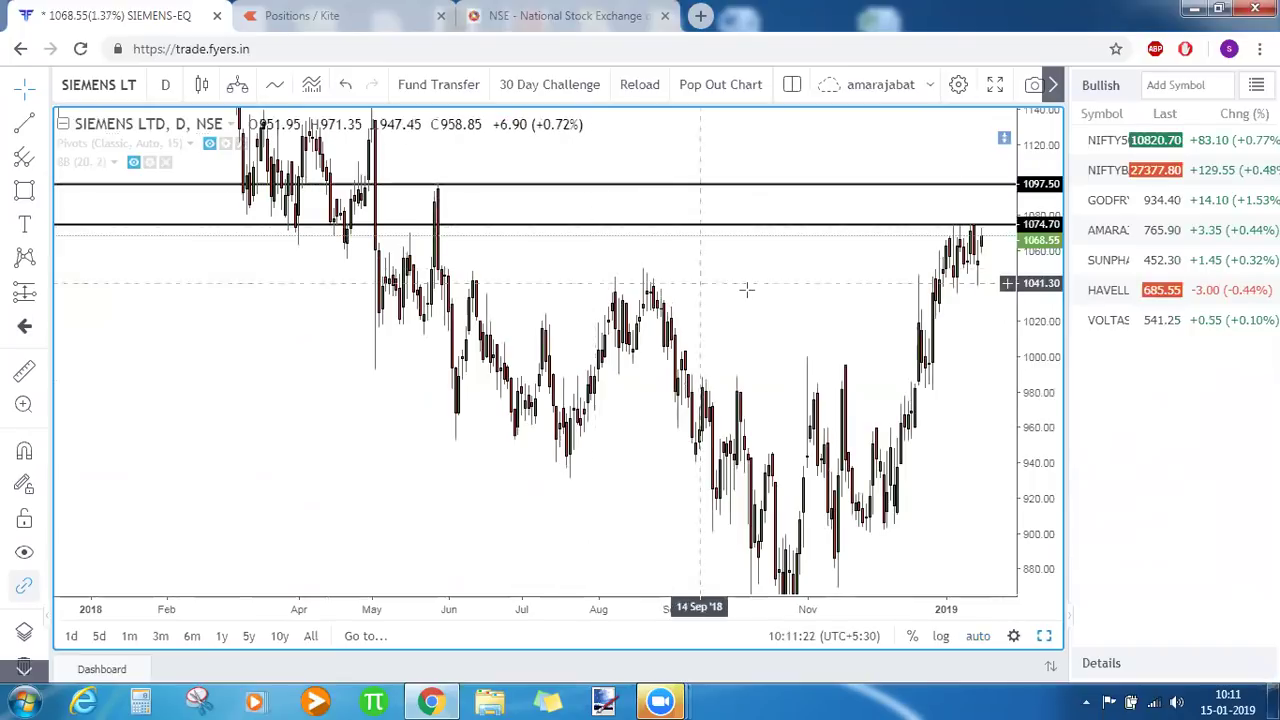
{"action": "left_click_drag", "start_coordinate": [659, 284], "coordinate": [619, 281]}
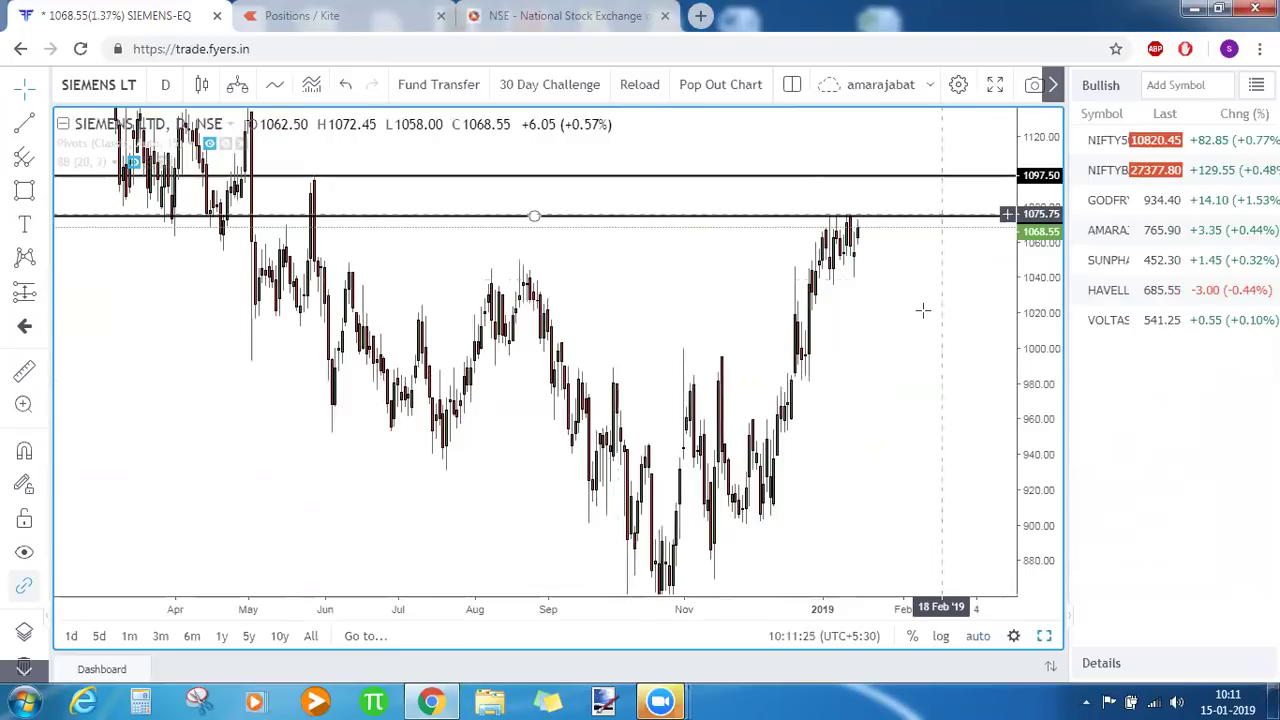
Step: Open ZEEL and zoom in to show September through March
{"action": "type", "text": "ZEEL"}
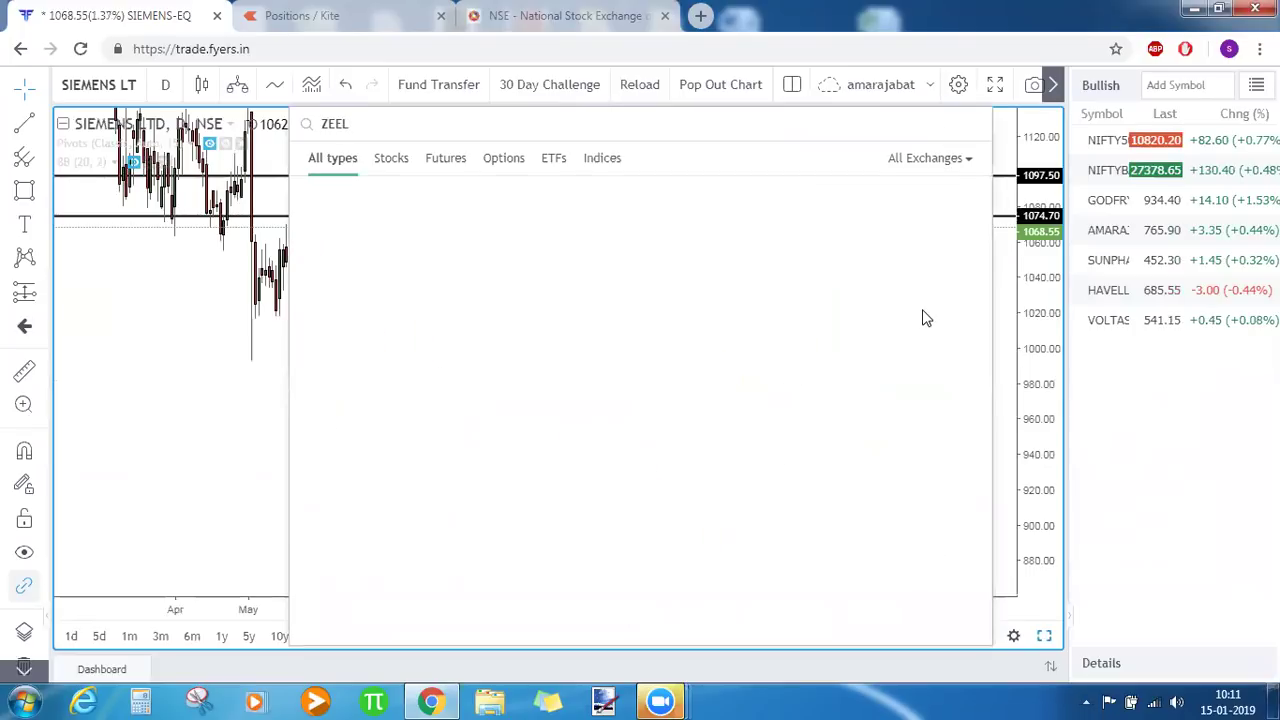
{"action": "key", "text": "Return"}
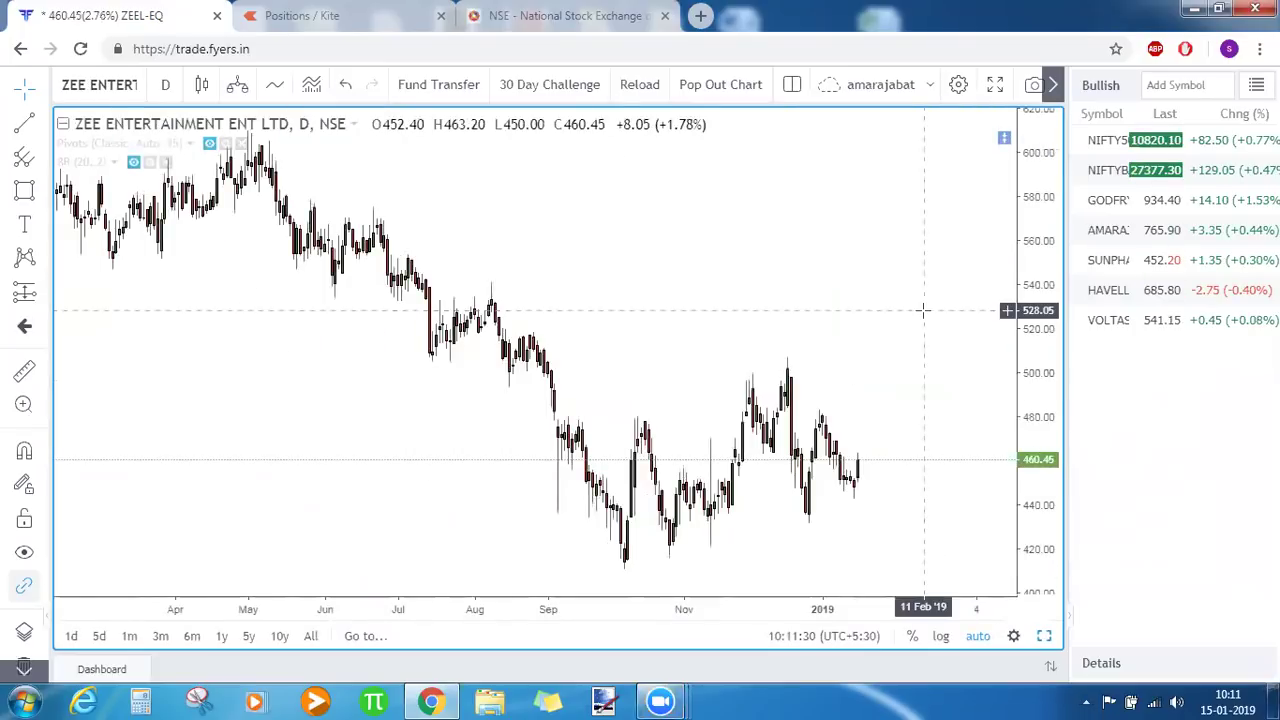
{"action": "left_click", "coordinate": [535, 576]}
{"action": "left_click", "coordinate": [535, 576]}
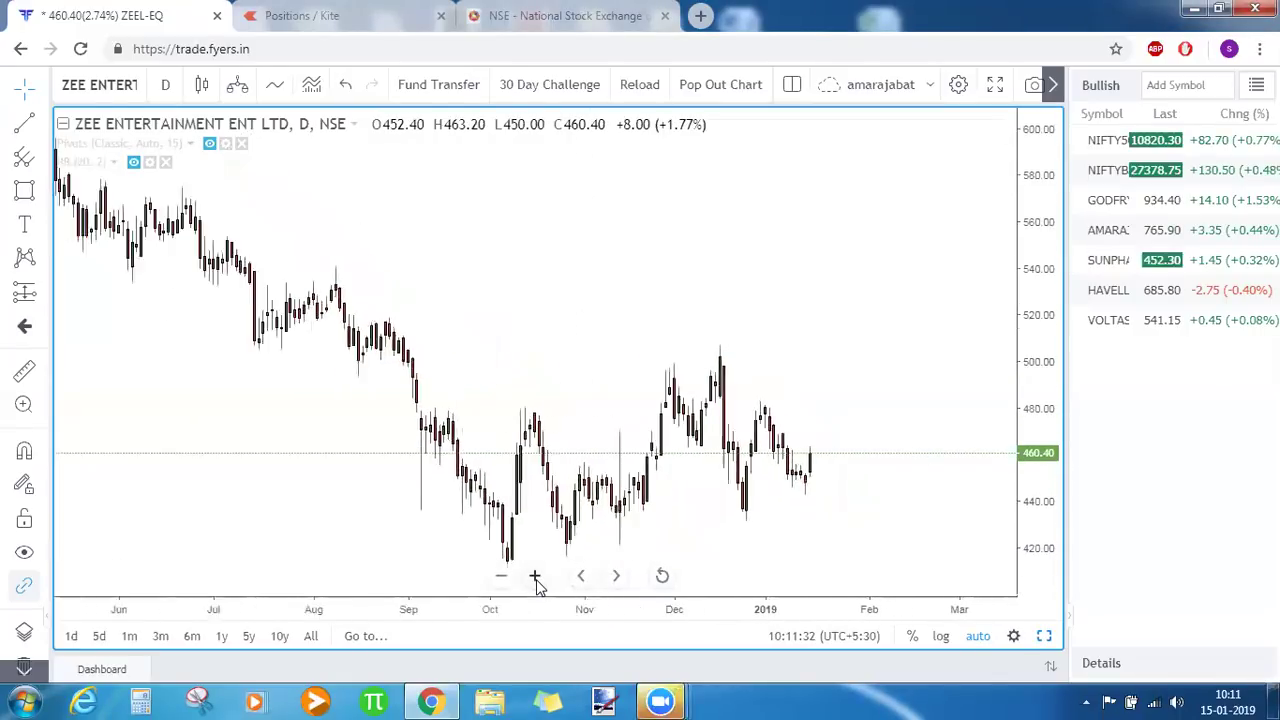
{"action": "left_click", "coordinate": [535, 576]}
{"action": "left_click", "coordinate": [535, 576]}
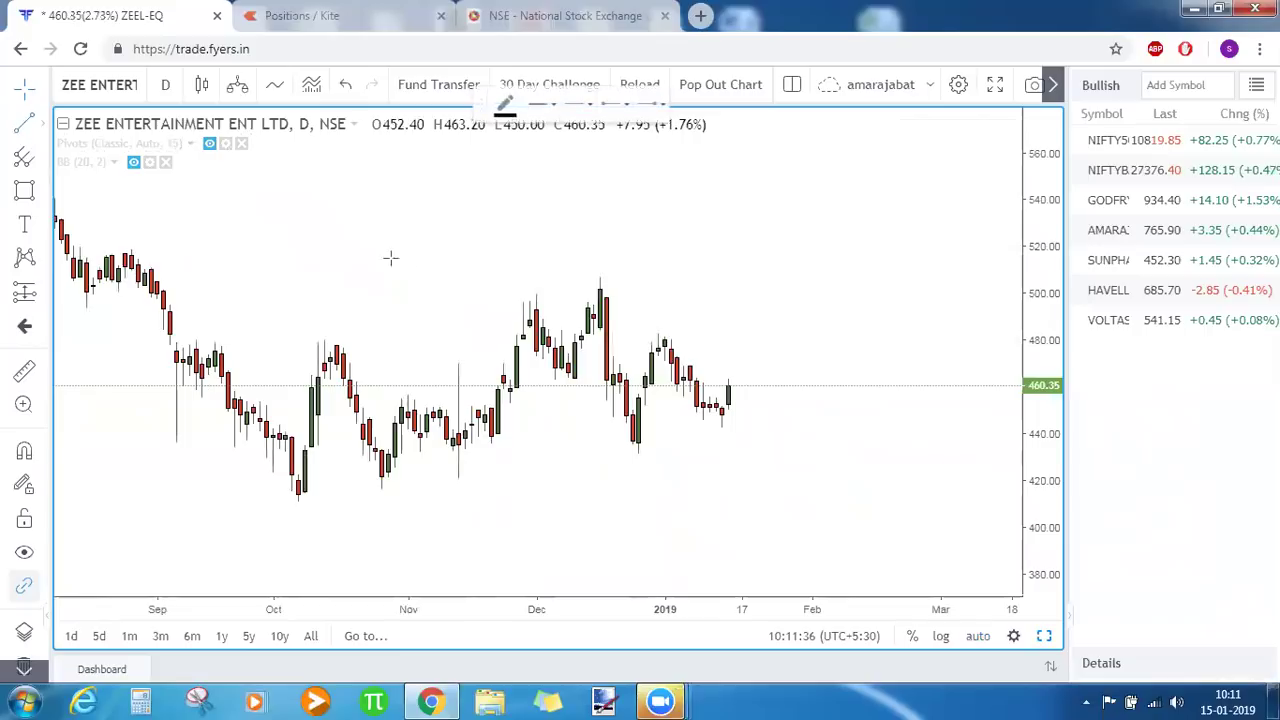
Step: Draw a trend line from the 17 Dec peak past the latest candles, plus a horizontal line at 482.50
{"action": "left_click", "coordinate": [600, 276]}
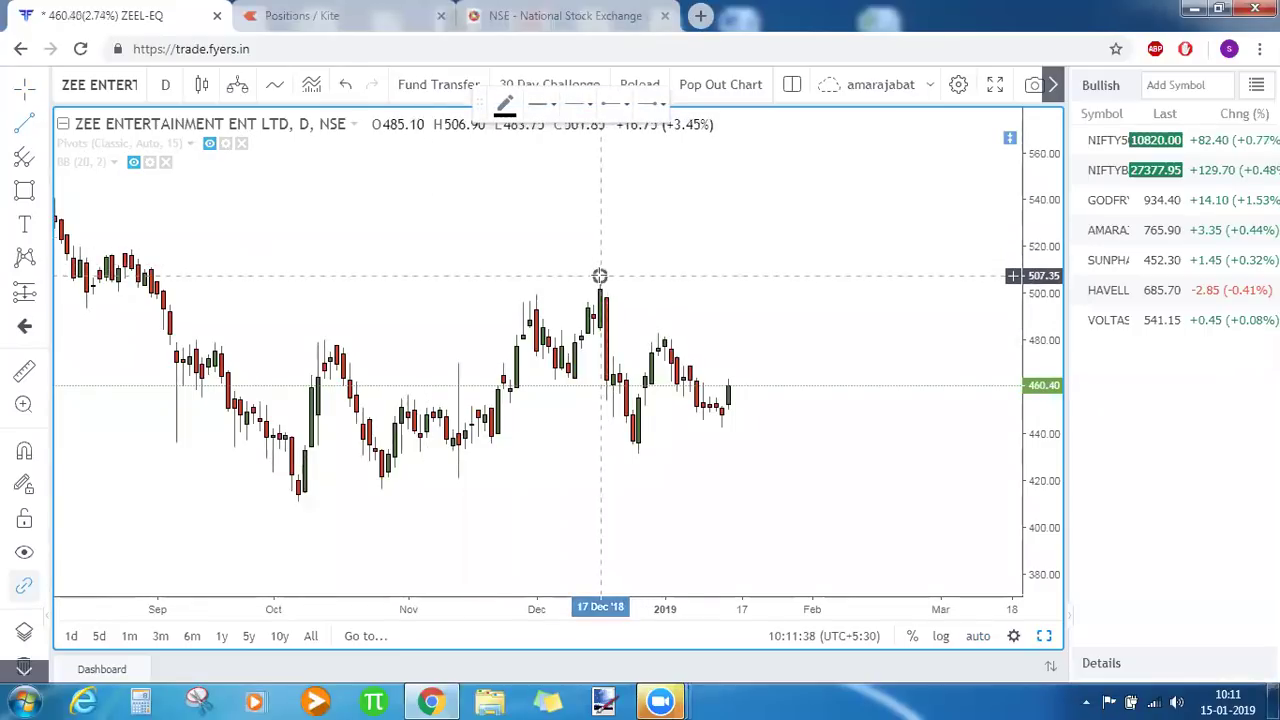
{"action": "left_click", "coordinate": [748, 408]}
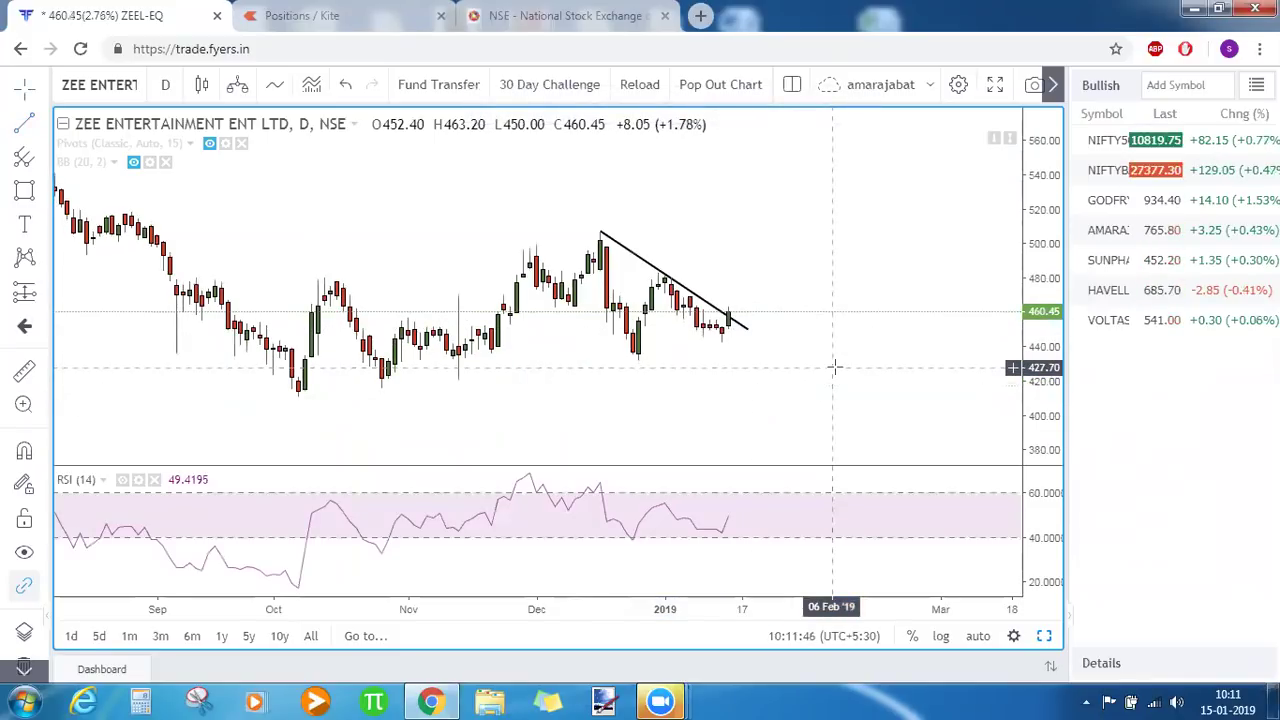
{"action": "left_click", "coordinate": [733, 333]}
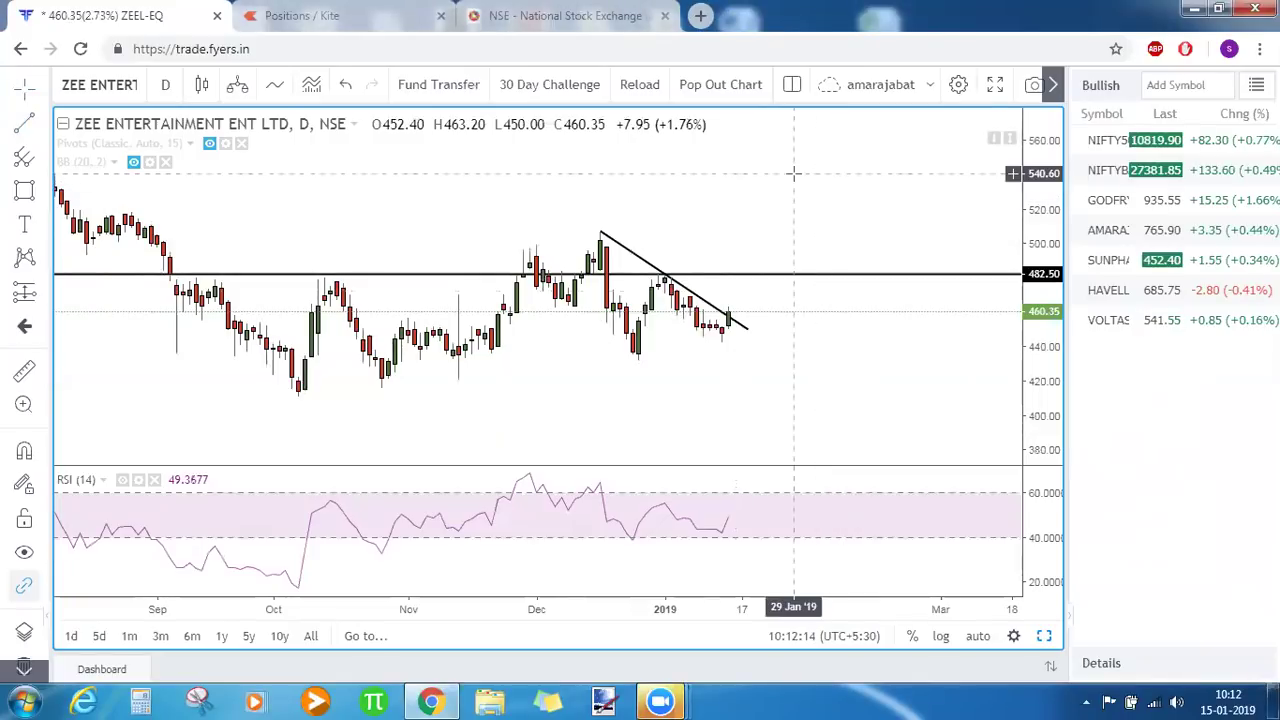
Step: Load M&MFIN and pan the chart back to show July–August
{"action": "type", "text": "M&MFIN-EQ"}
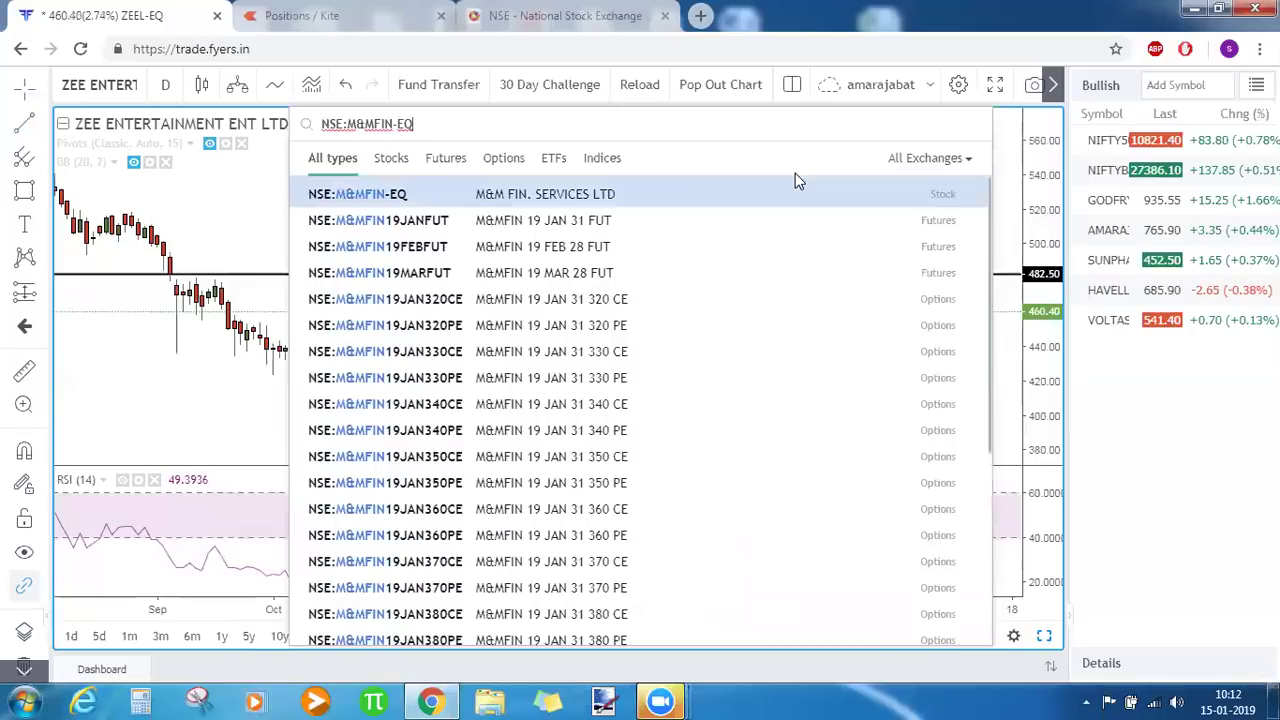
{"action": "key", "text": "Return"}
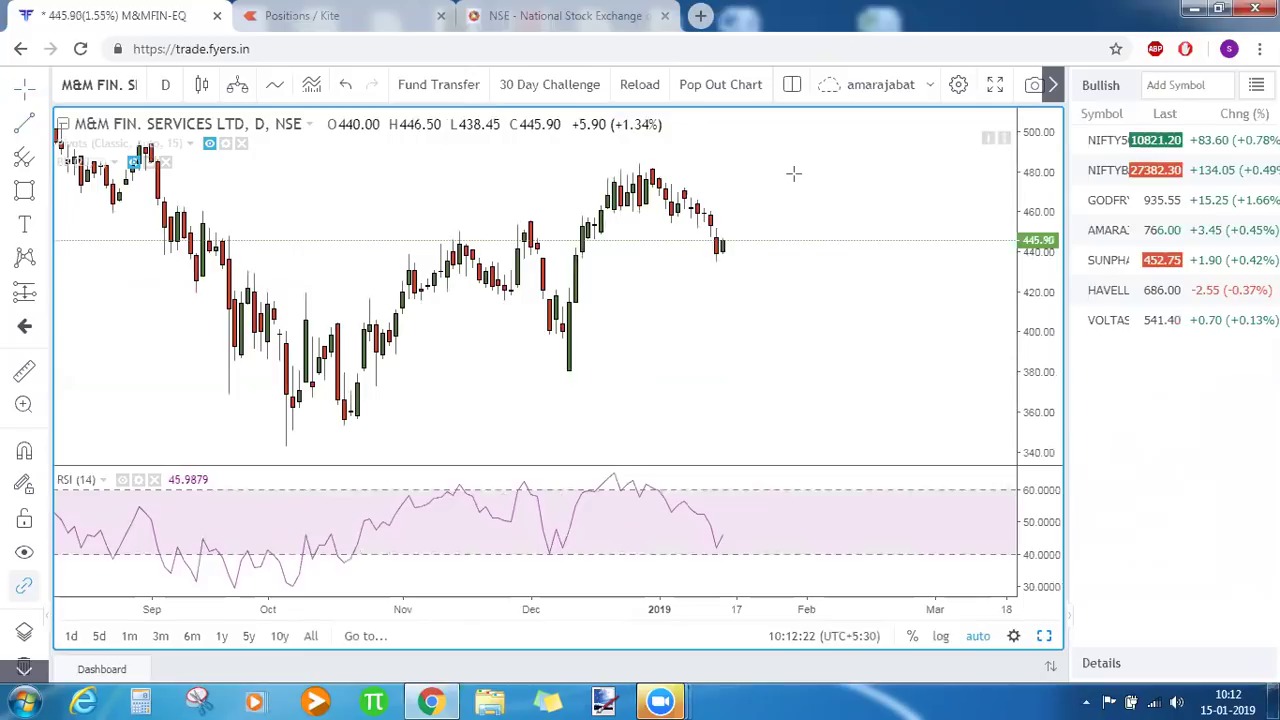
{"action": "left_click_drag", "start_coordinate": [760, 314], "coordinate": [908, 357]}
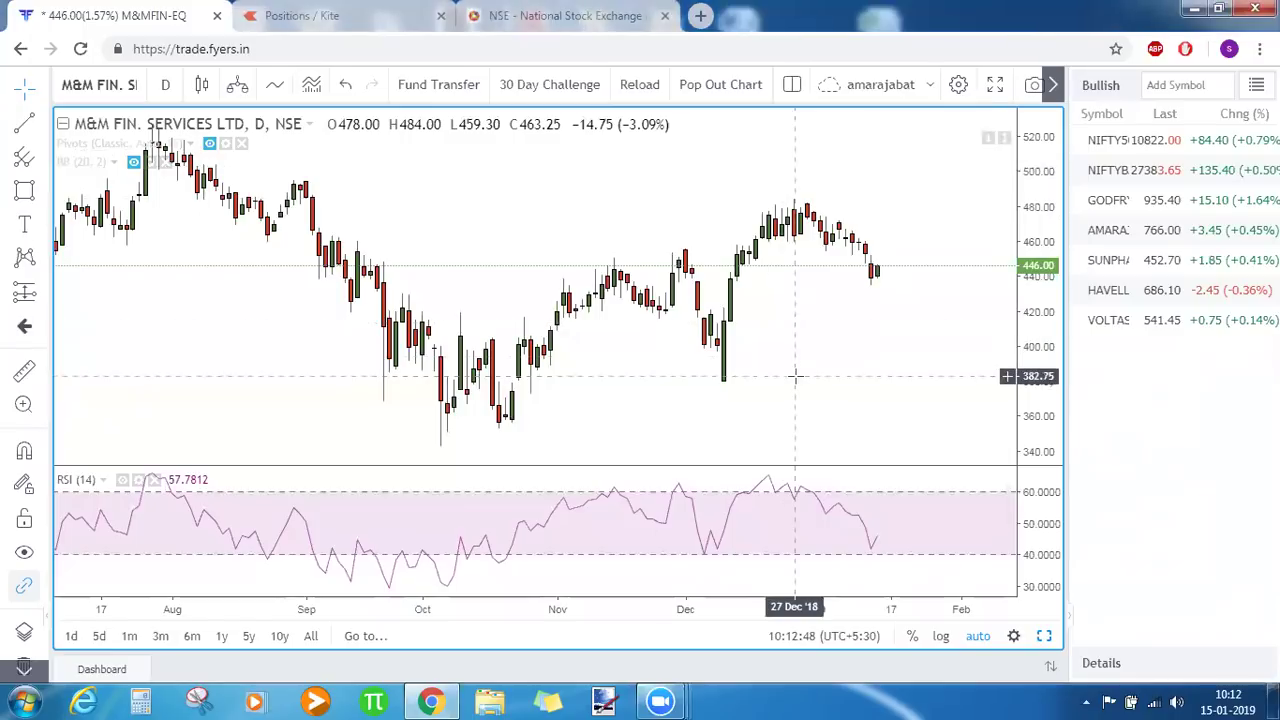
Step: Load BATAINDIA from a 'BA' symbol search and pan the chart slightly
{"action": "type", "text": "BATA"}
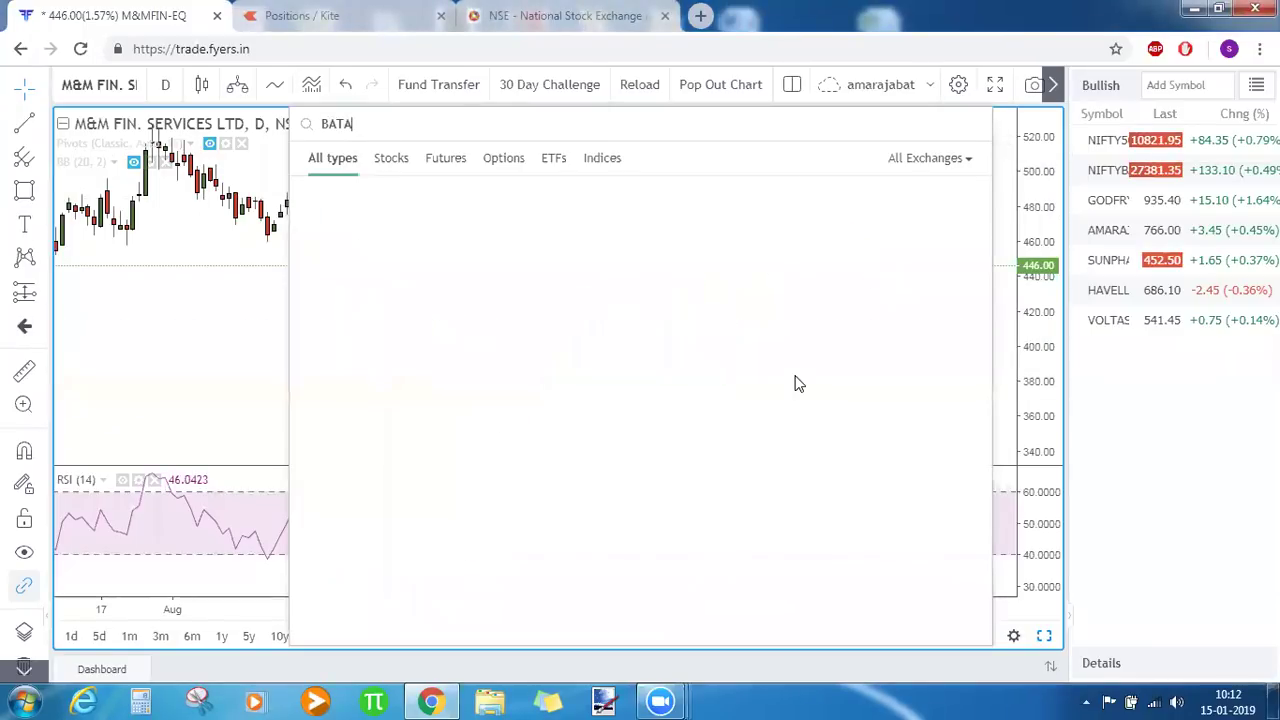
{"action": "key", "text": "Return"}
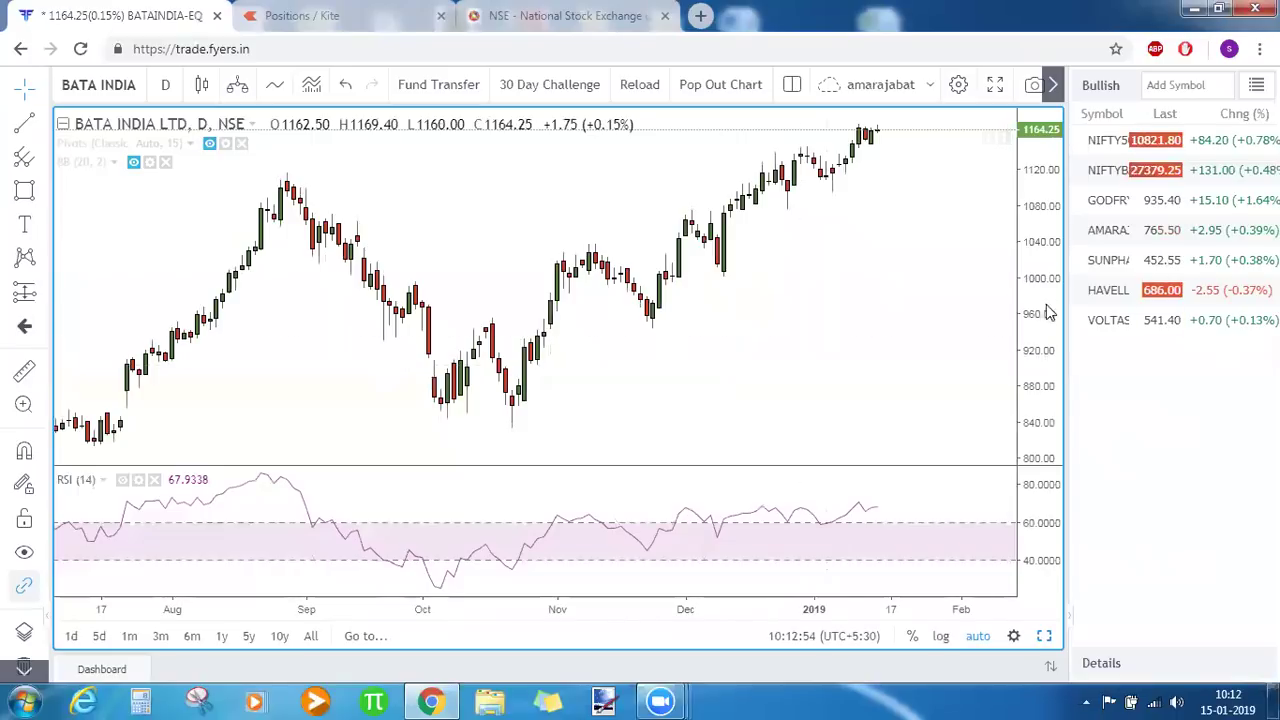
{"action": "left_click_drag", "start_coordinate": [941, 304], "coordinate": [911, 292]}
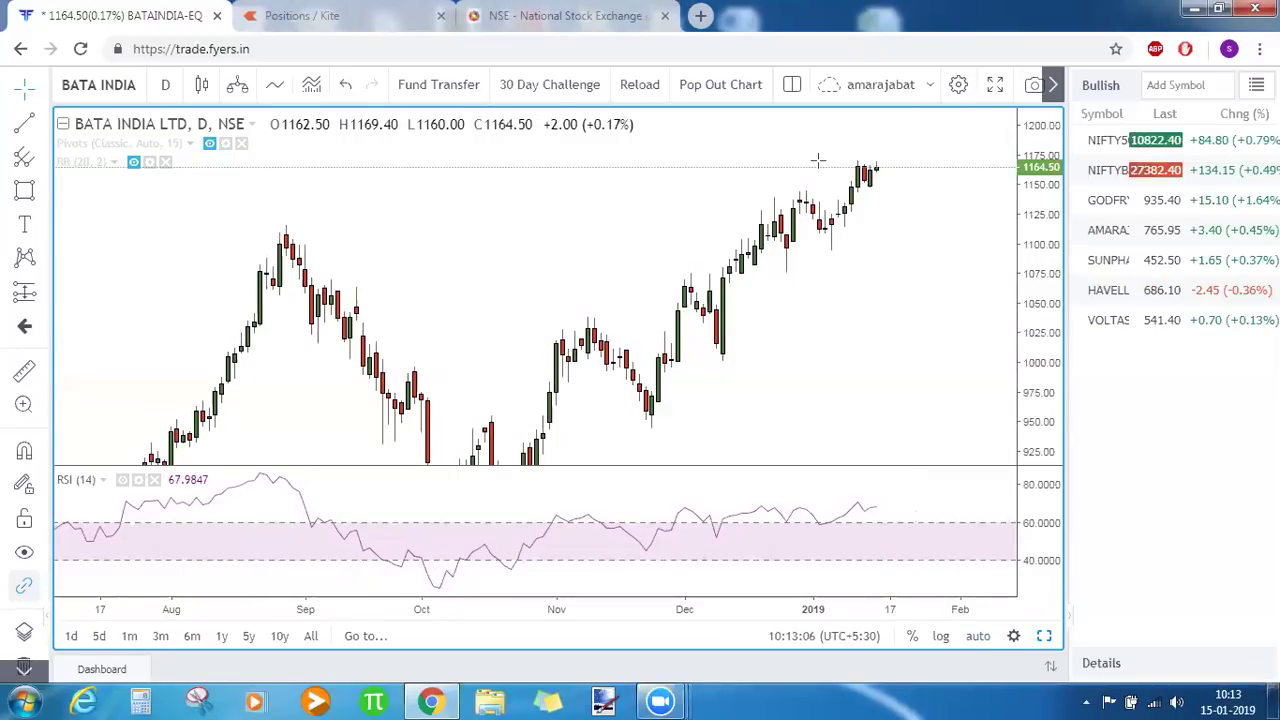
Step: Load the DMART chart and add a horizontal support line at 1363.90
{"action": "type", "text": "DMART"}
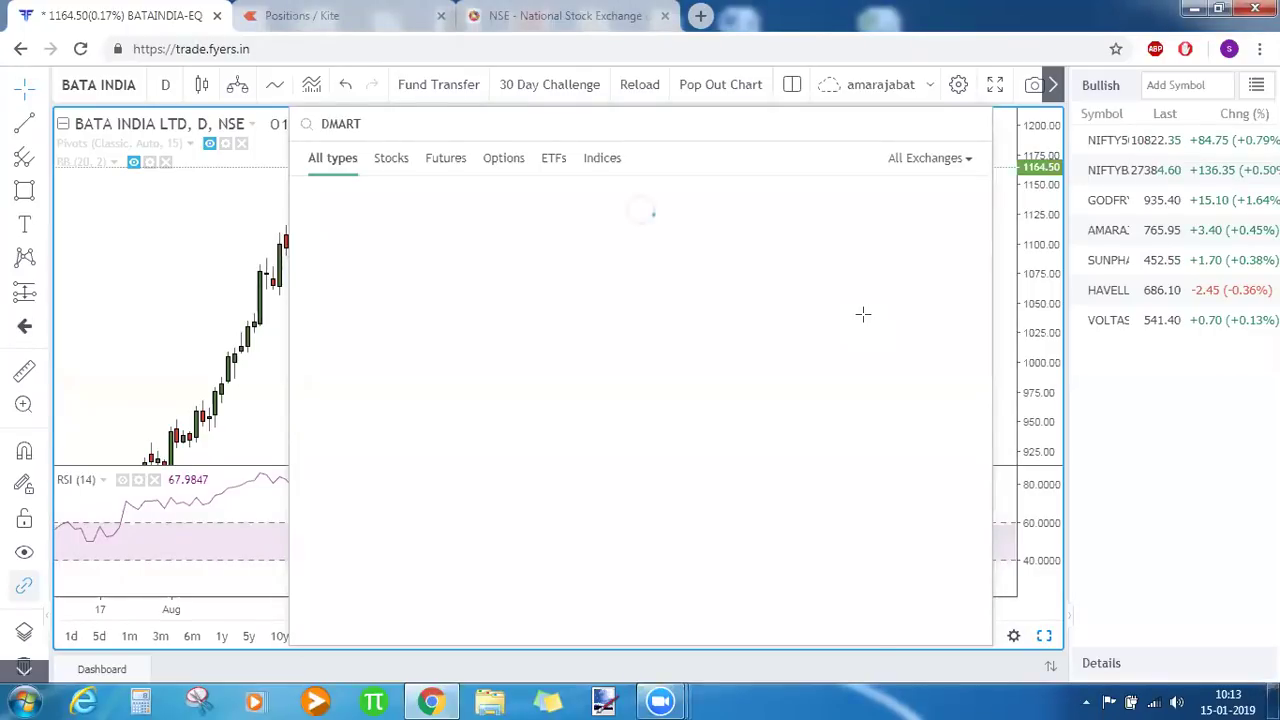
{"action": "key", "text": "Return"}
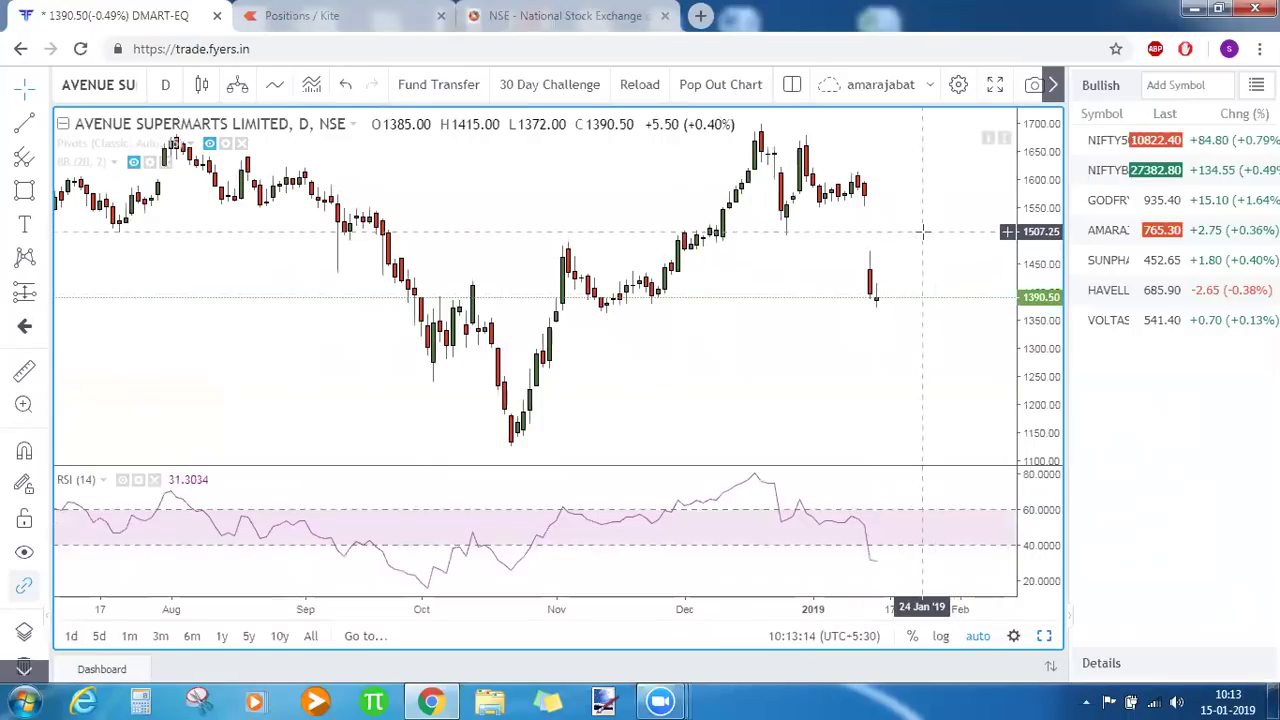
{"action": "left_click", "coordinate": [907, 312]}
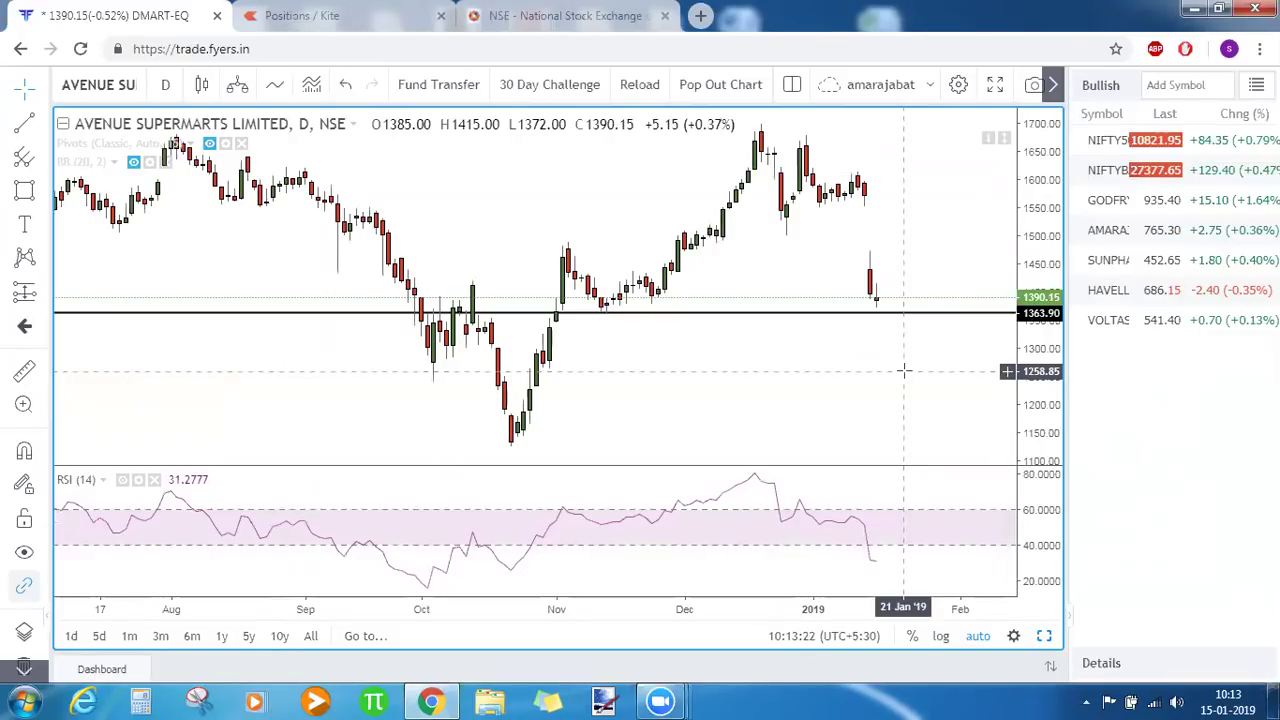
{"action": "left_click_drag", "start_coordinate": [603, 313], "coordinate": [611, 320]}
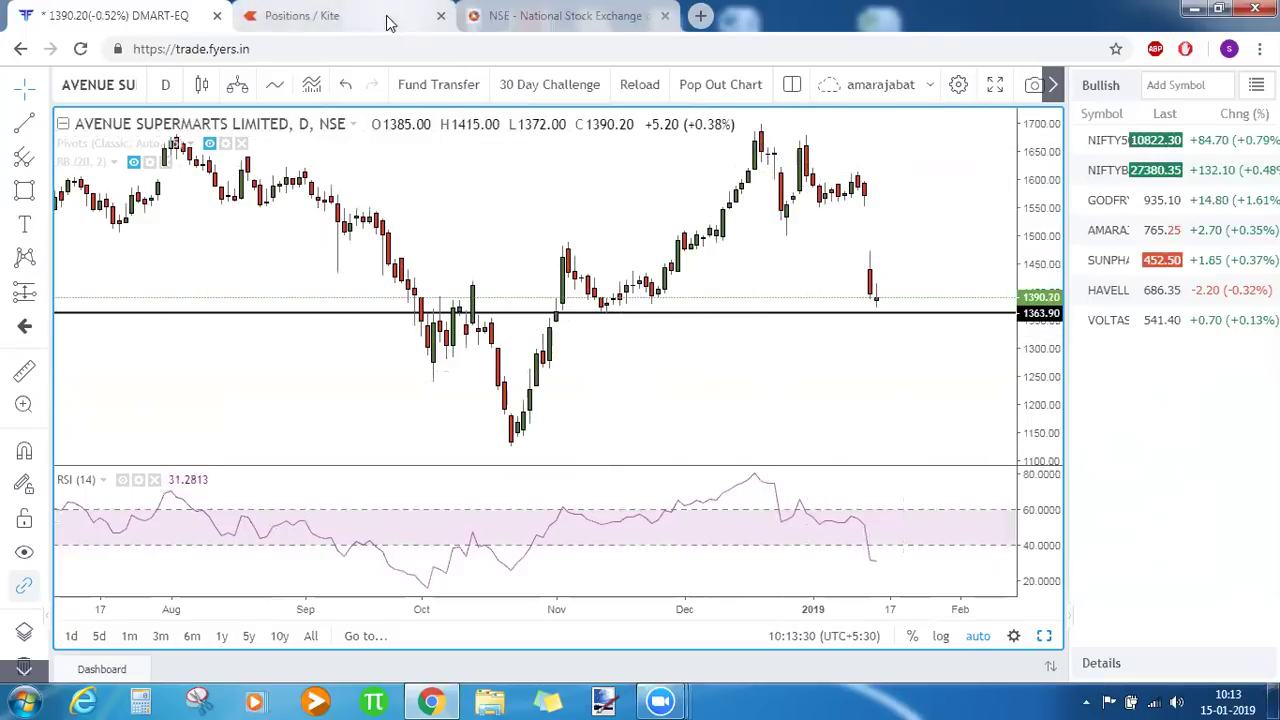
Step: Close the Kite positions tab, check the NSE page, then return to the DMART chart
{"action": "left_click", "coordinate": [441, 15]}
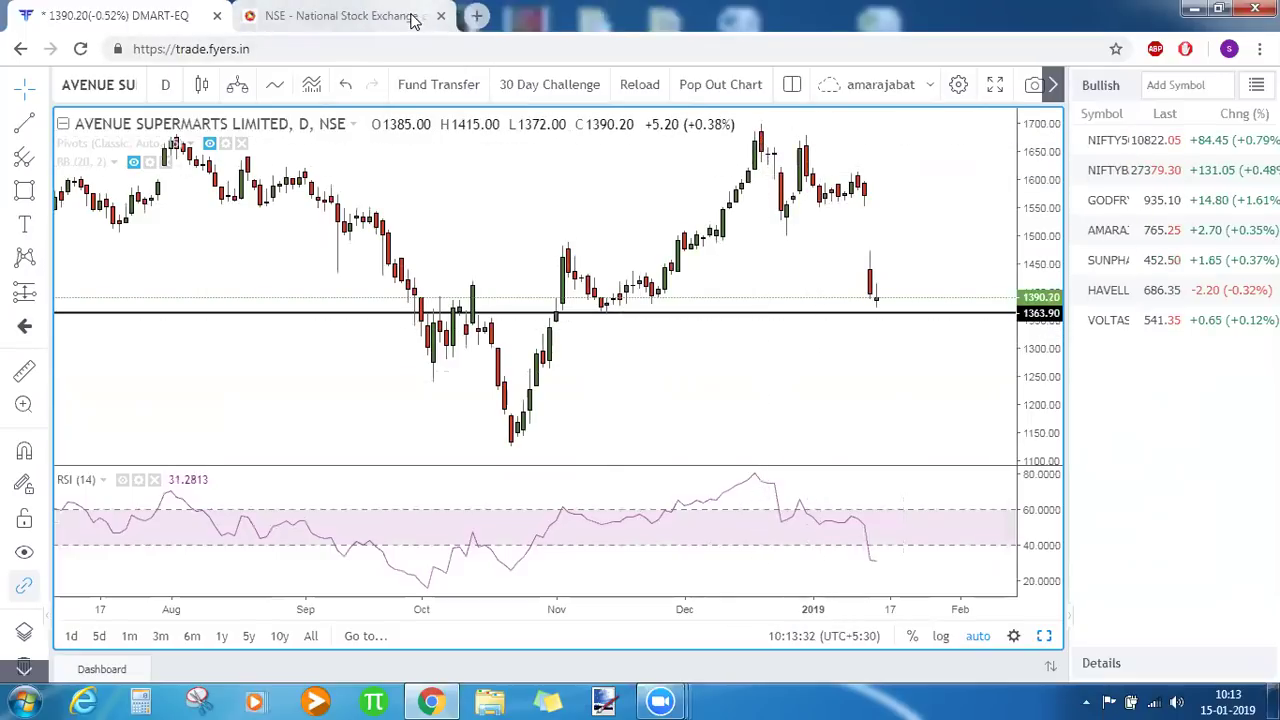
{"action": "left_click", "coordinate": [413, 16]}
{"action": "left_click", "coordinate": [418, 50]}
{"action": "type", "text": "nse"}
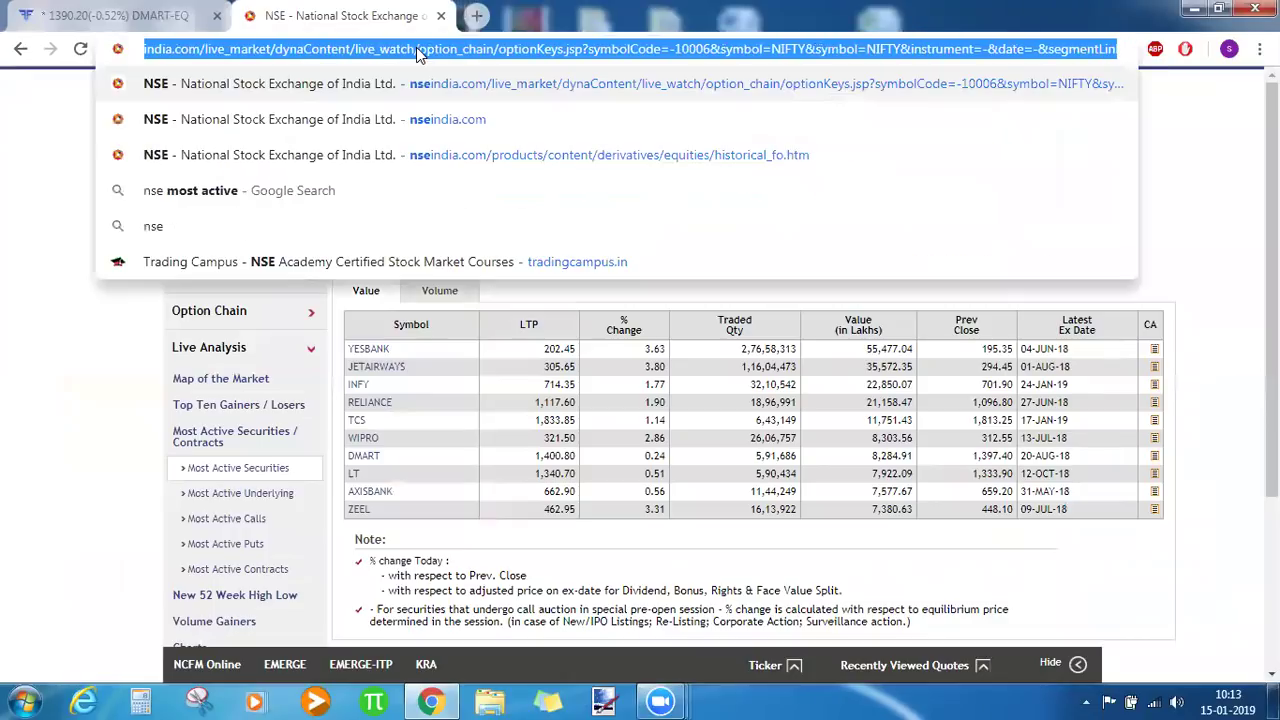
{"action": "key", "text": "Escape"}
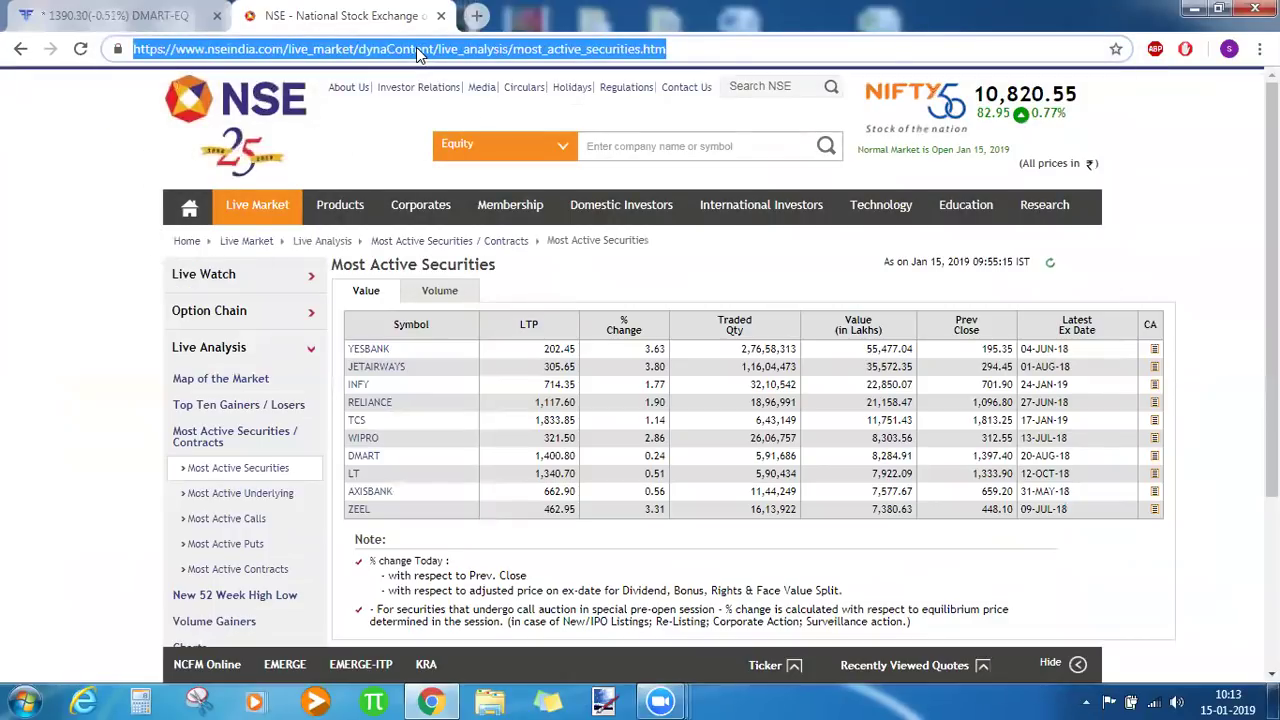
{"action": "key", "text": "BackSpace"}
{"action": "left_click", "coordinate": [190, 10]}
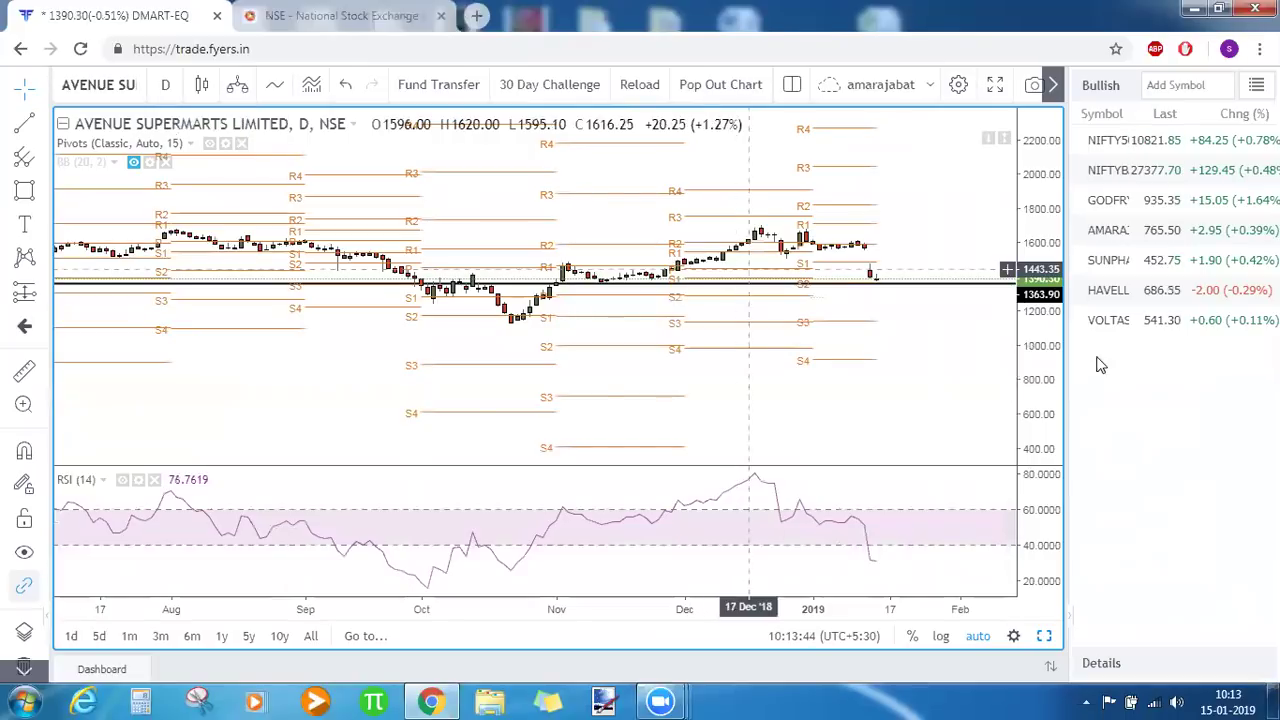
Step: Stretch the DMART price scale, view 1M and 60-minute intervals, then return to daily
{"action": "left_click_drag", "start_coordinate": [1048, 418], "coordinate": [1036, 345]}
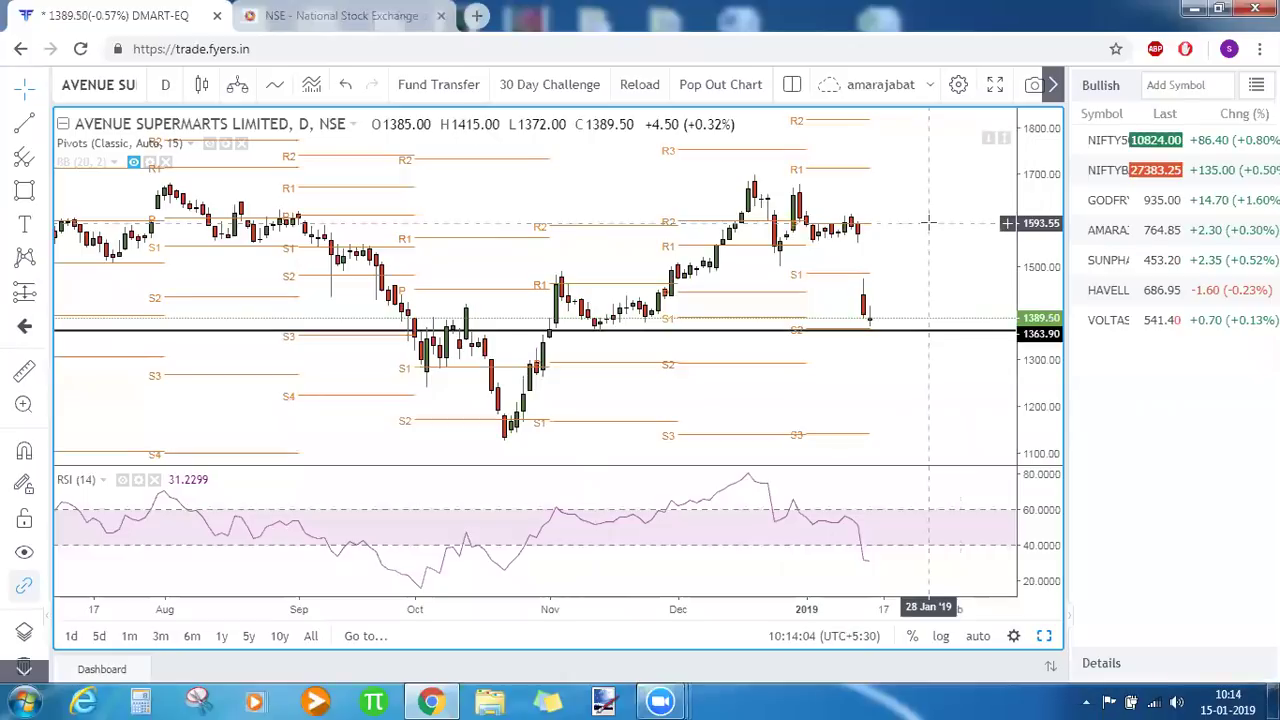
{"action": "type", "text": "1M"}
{"action": "key", "text": "Return"}
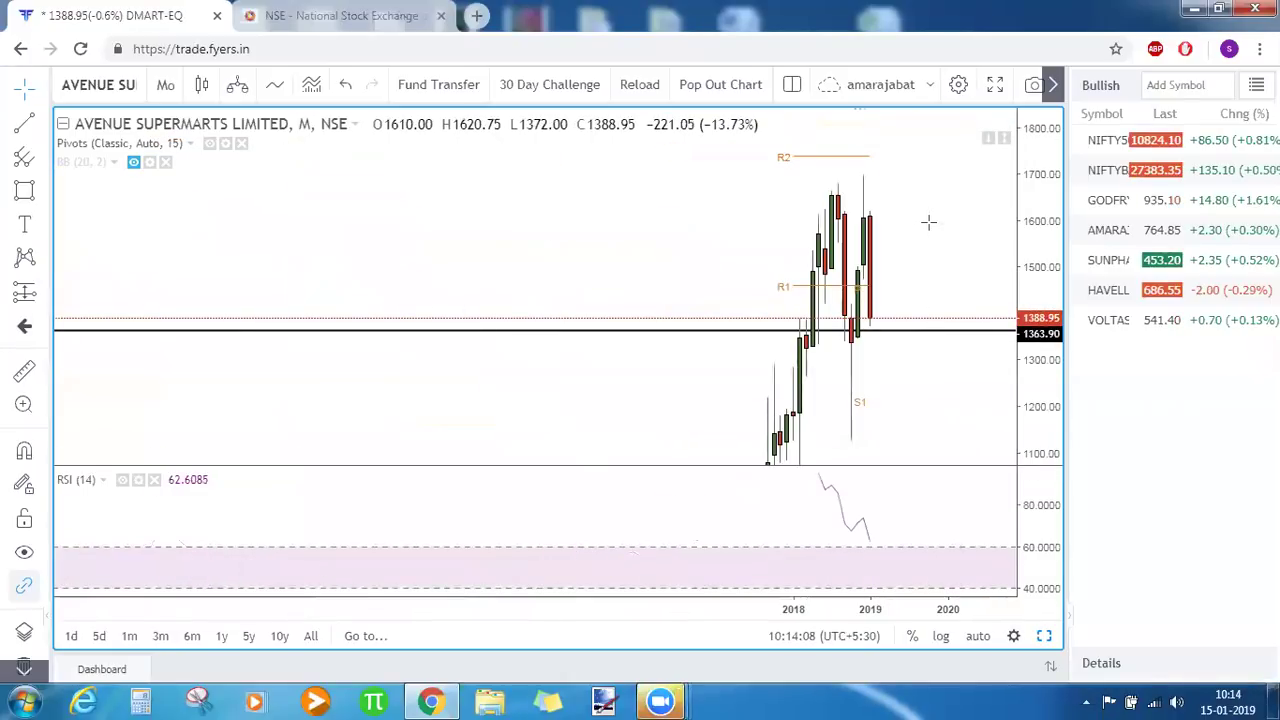
{"action": "type", "text": "60"}
{"action": "key", "text": "Return"}
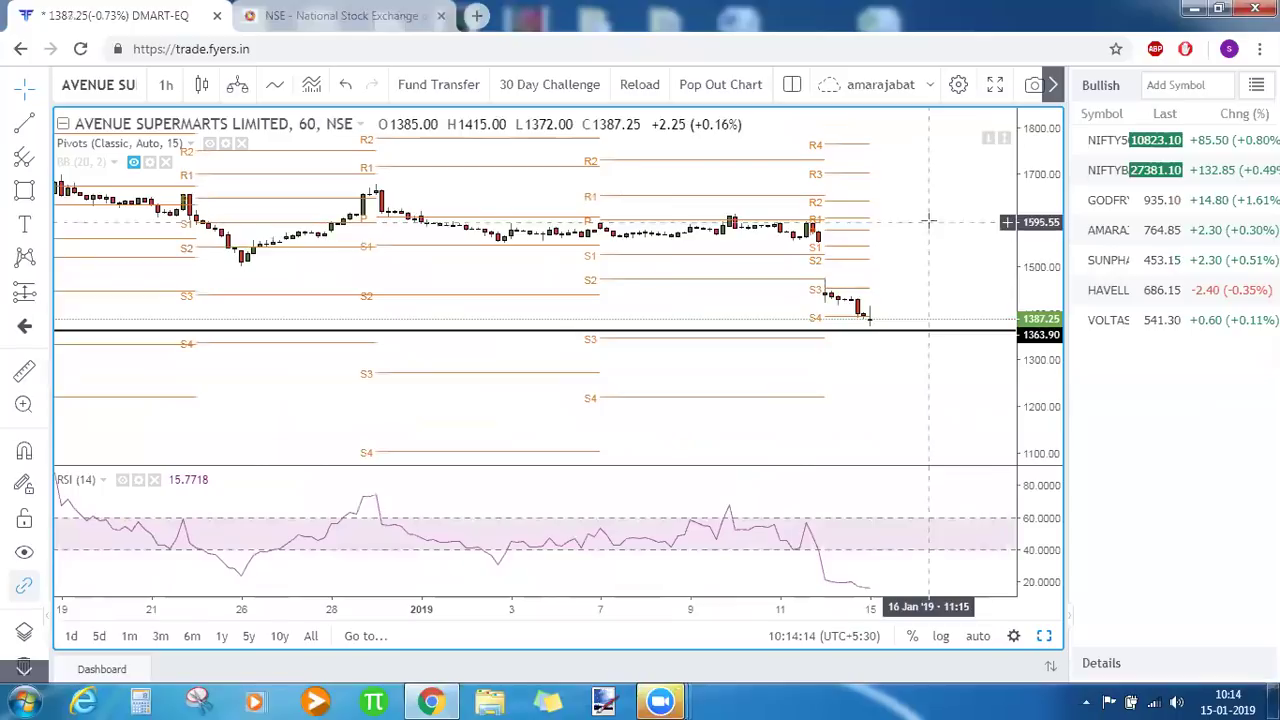
{"action": "left_click_drag", "start_coordinate": [1048, 380], "coordinate": [1046, 370]}
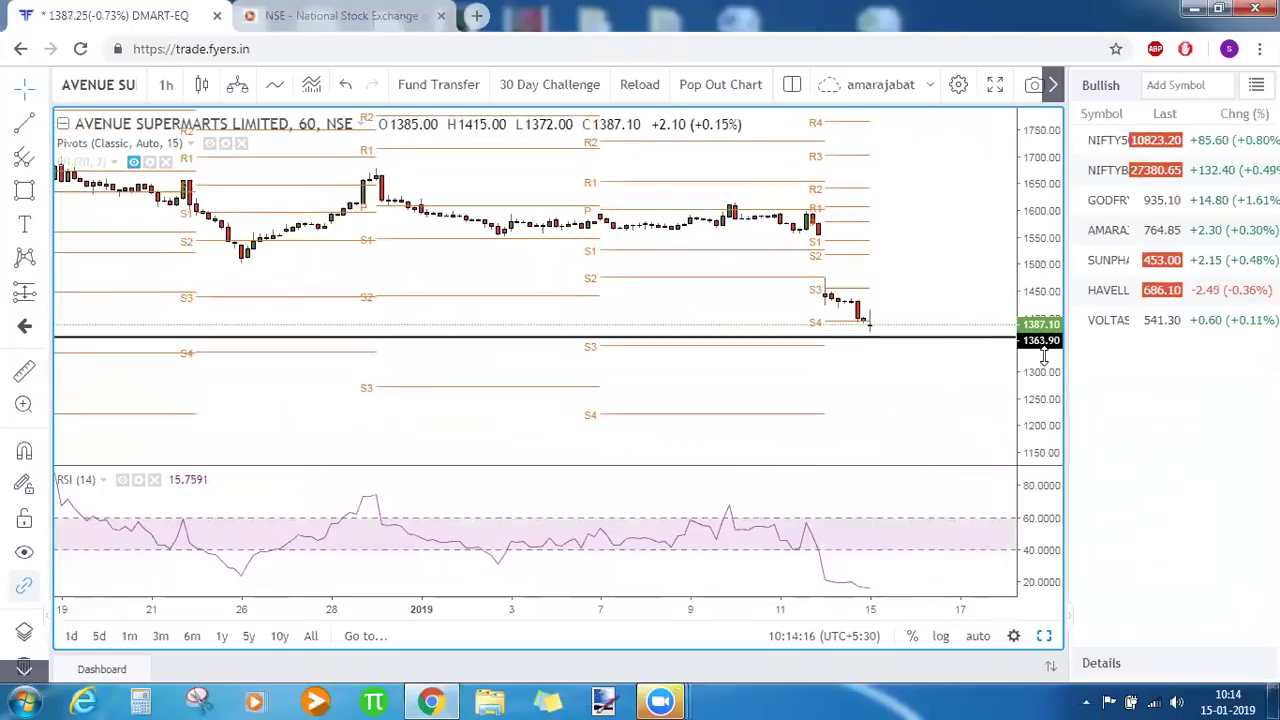
{"action": "type", "text": "d"}
{"action": "key", "text": "Return"}
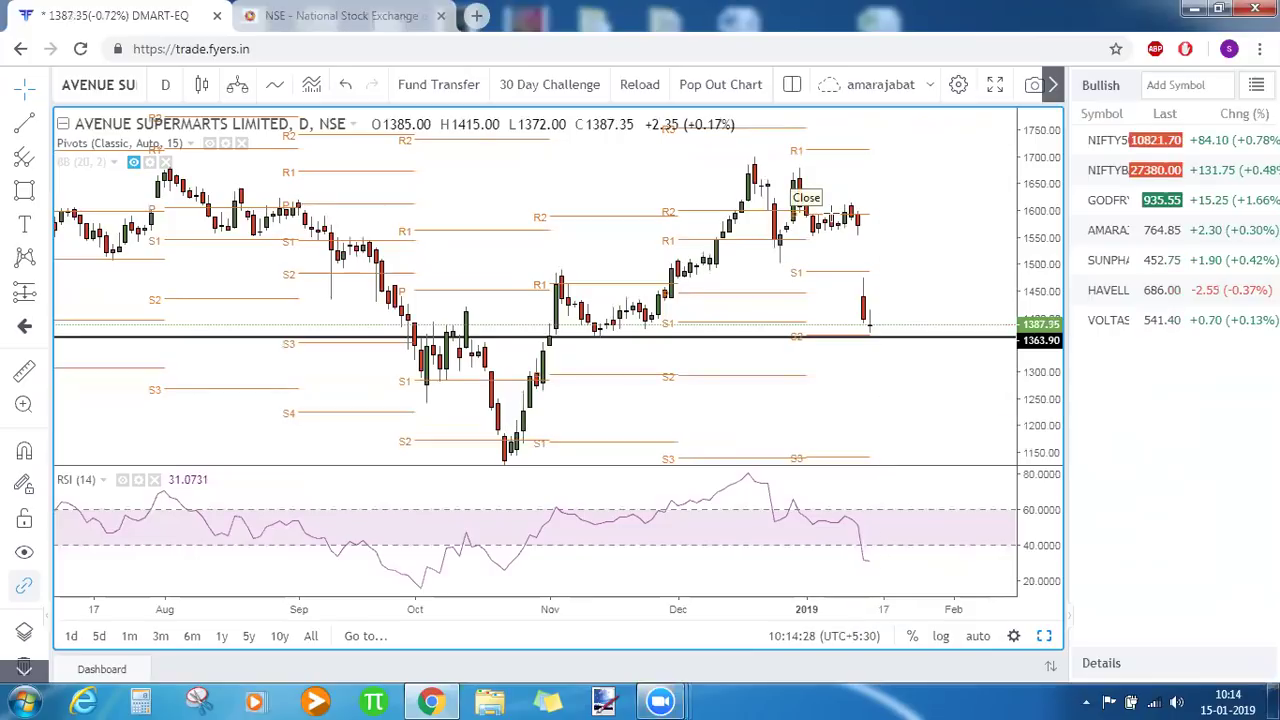
Step: Load the MCX chart and rescale its price axis to about 660–860
{"action": "type", "text": "MCX-EQ"}
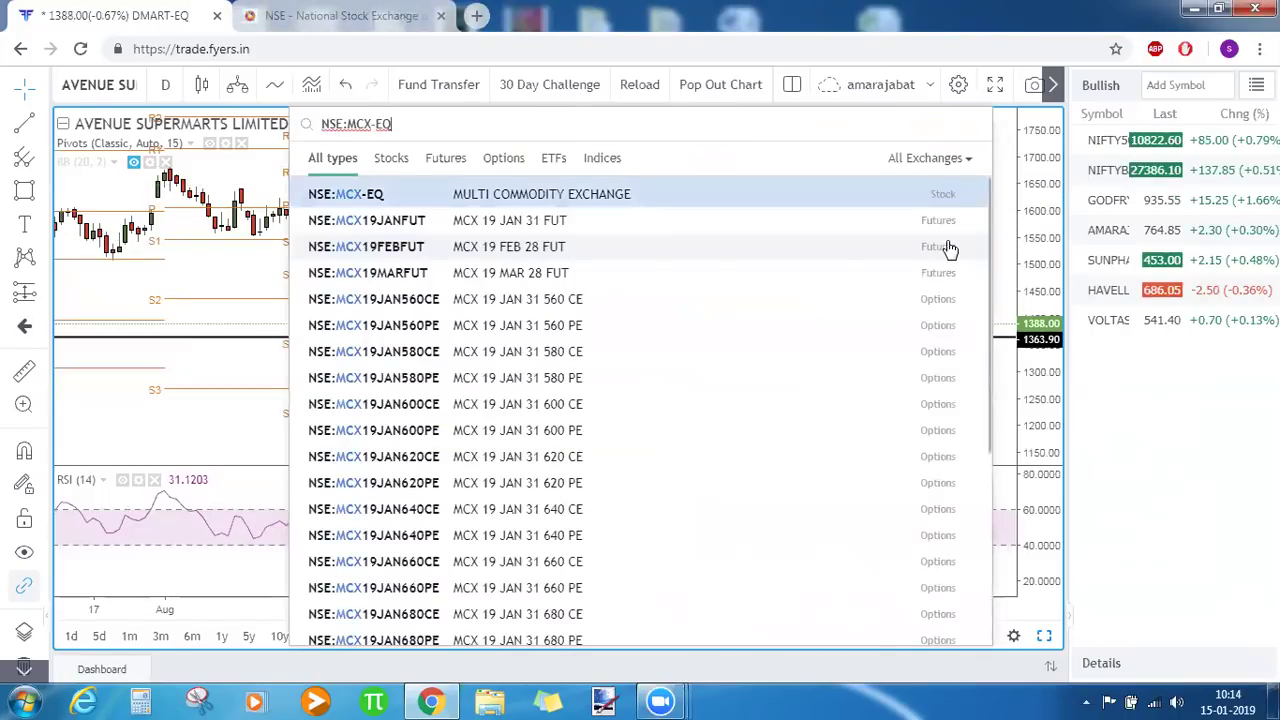
{"action": "key", "text": "Return"}
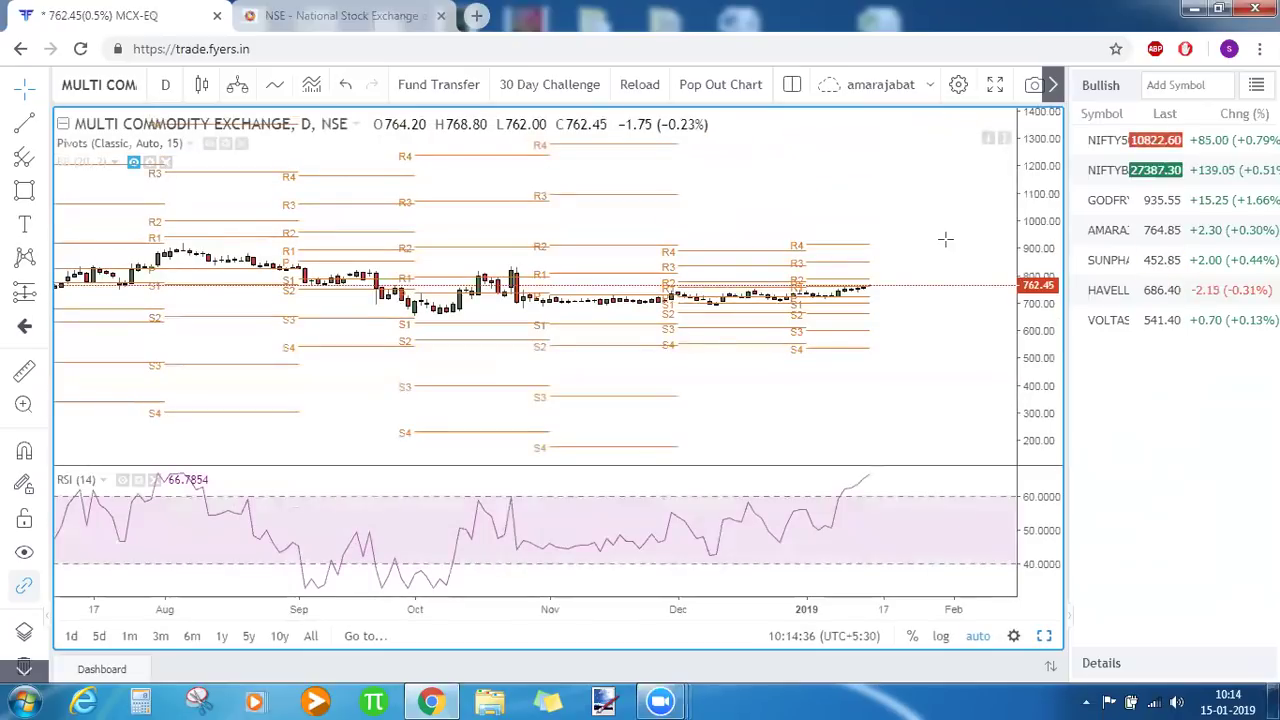
{"action": "left_click_drag", "start_coordinate": [1005, 457], "coordinate": [1070, 147]}
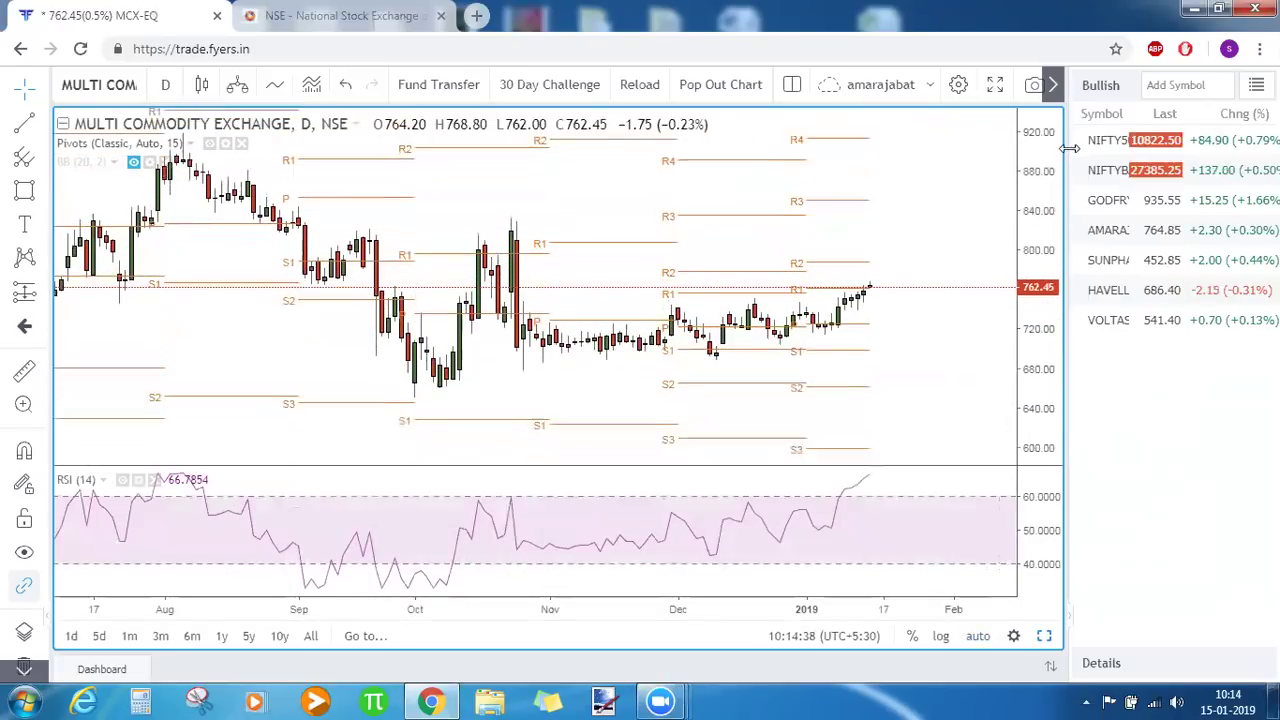
{"action": "left_click_drag", "start_coordinate": [1037, 350], "coordinate": [1043, 290]}
{"action": "double_click", "coordinate": [1051, 235]}
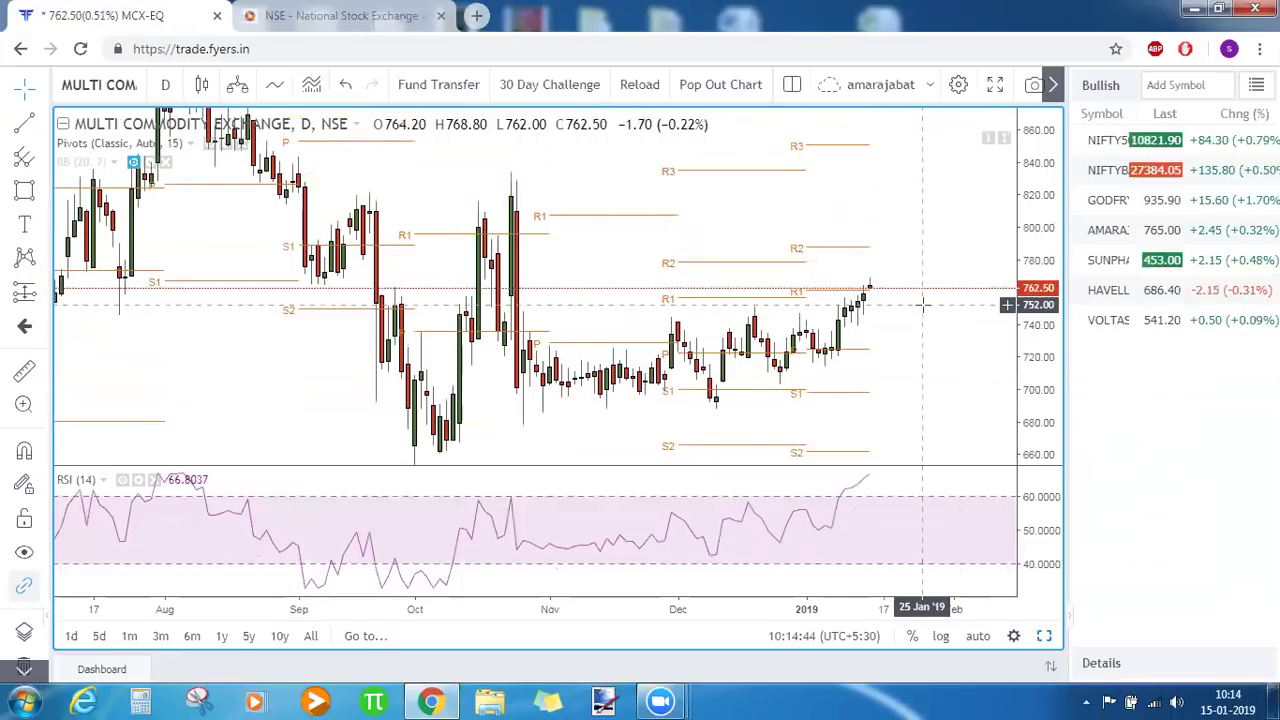
Step: Add horizontal lines at 752 and 833.20 with the pivot levels hidden
{"action": "left_click", "coordinate": [922, 305]}
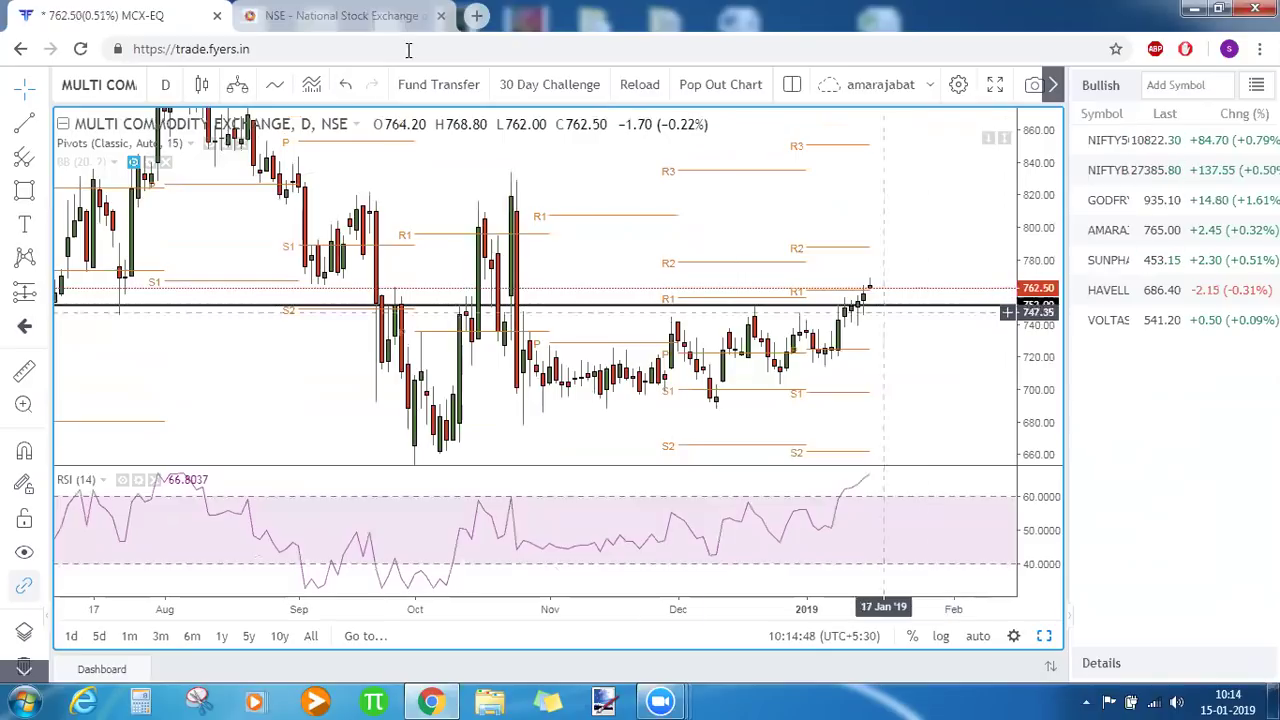
{"action": "left_click", "coordinate": [210, 143]}
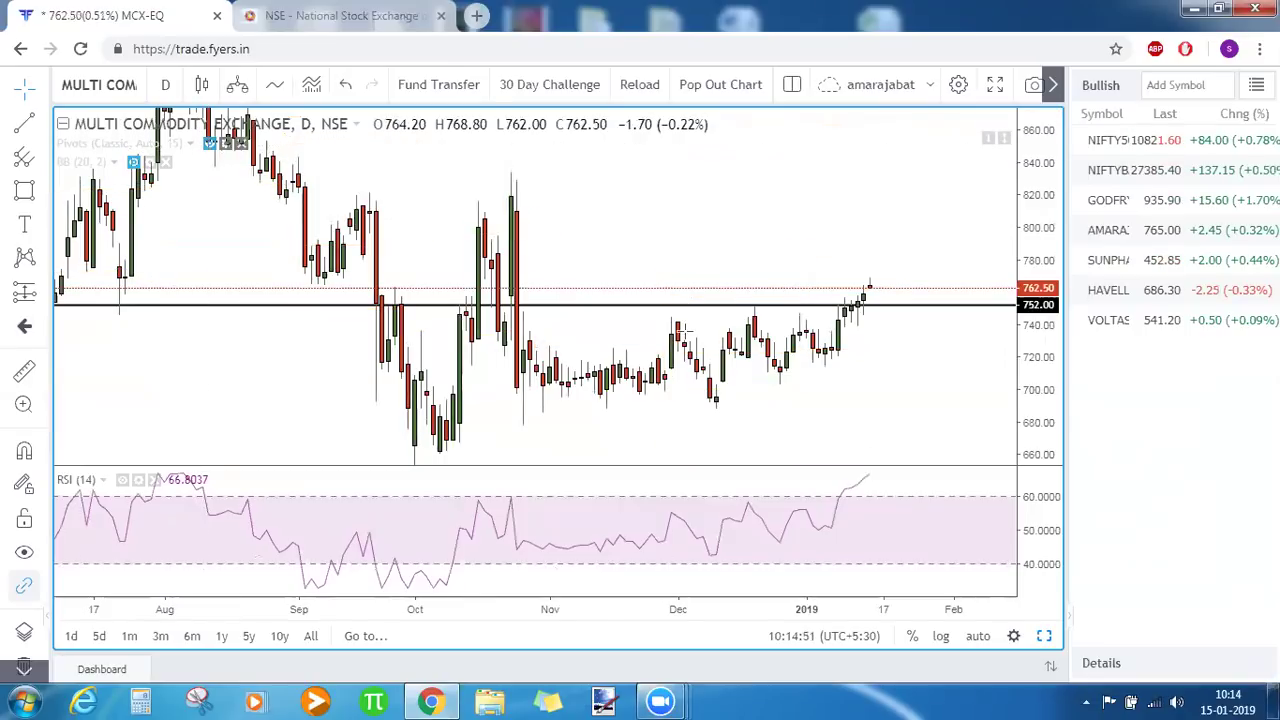
{"action": "left_click", "coordinate": [772, 305]}
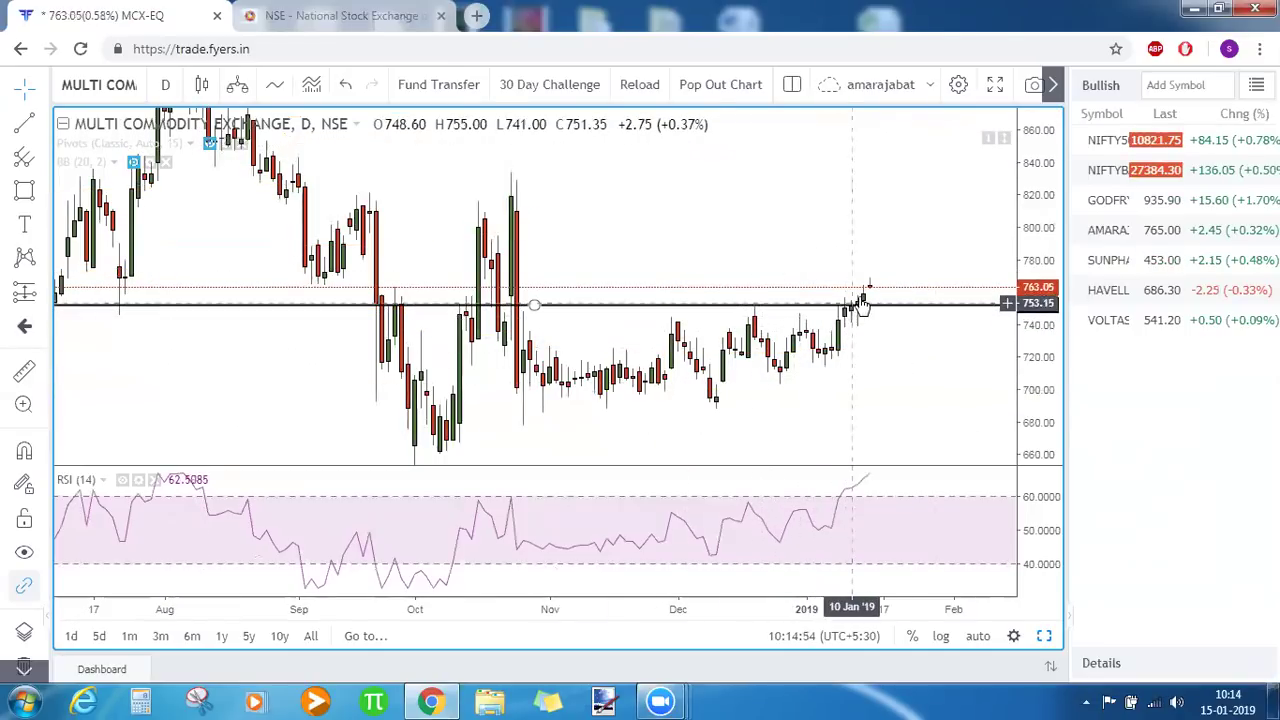
{"action": "left_click_drag", "start_coordinate": [1038, 205], "coordinate": [914, 274]}
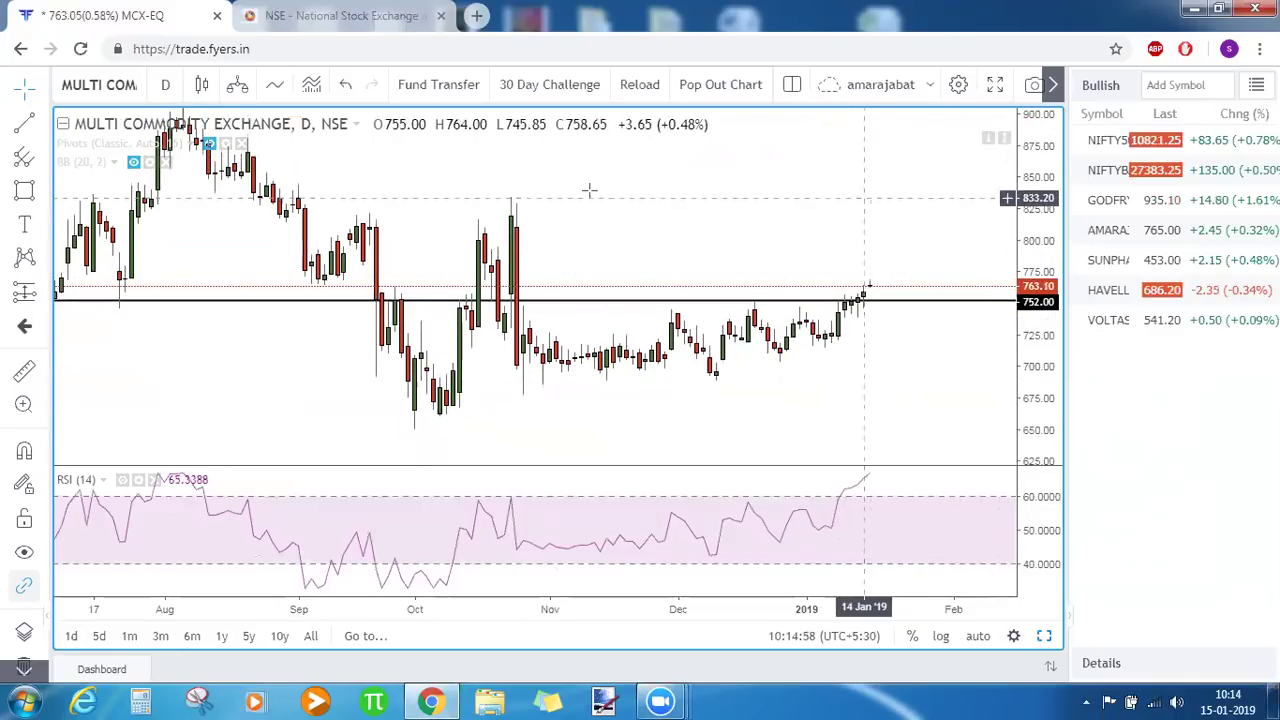
{"action": "left_click", "coordinate": [530, 198]}
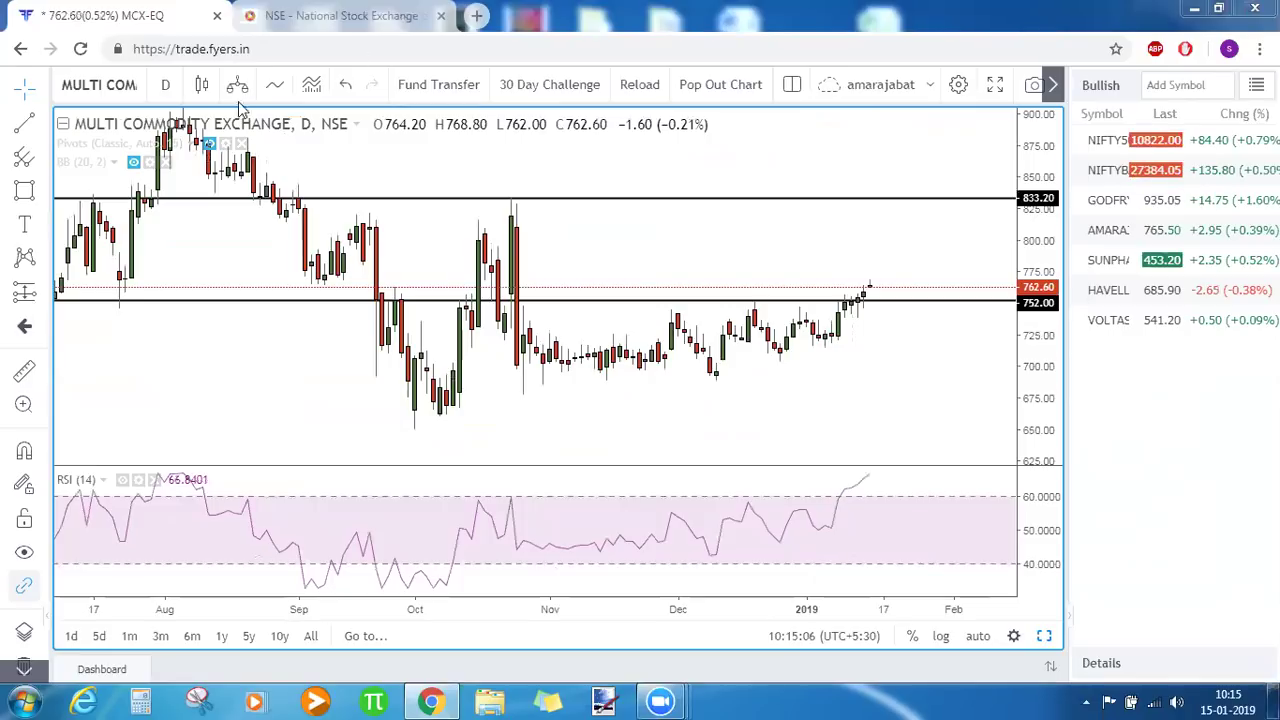
Step: Show the pivots again, add a horizontal line at 787.90, and frame the recent candles
{"action": "left_click", "coordinate": [208, 143]}
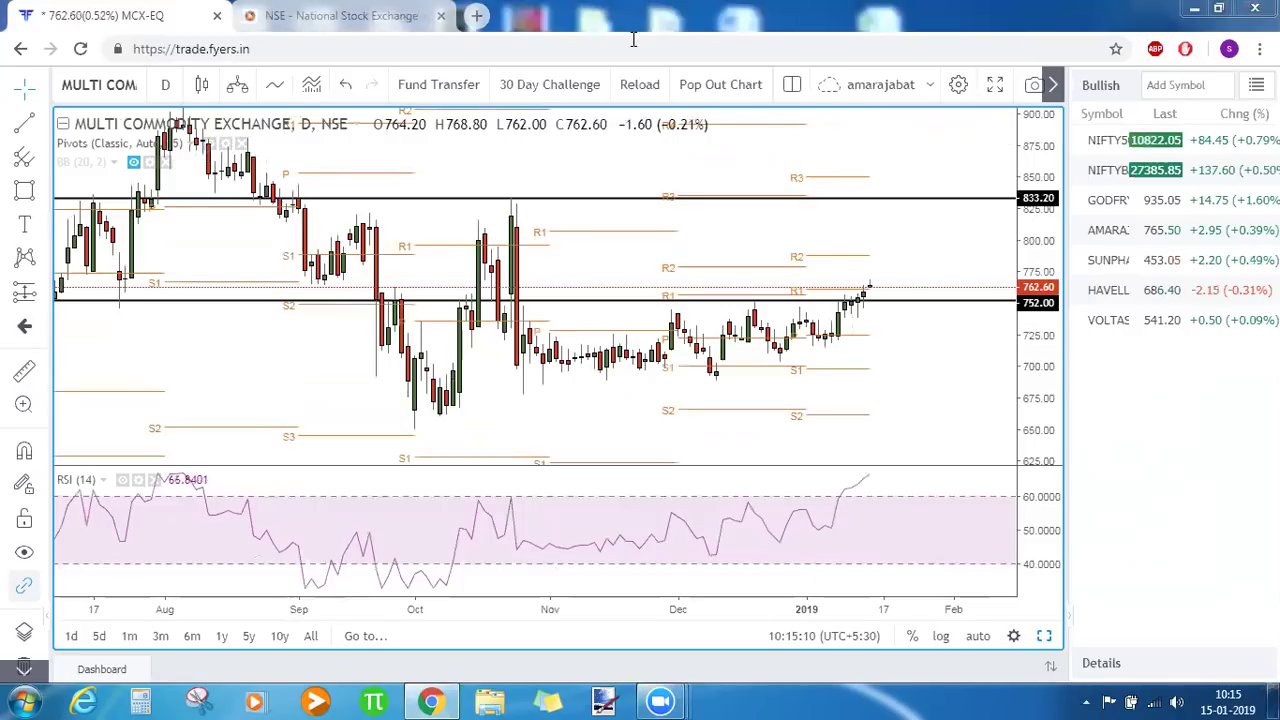
{"action": "left_click", "coordinate": [890, 256]}
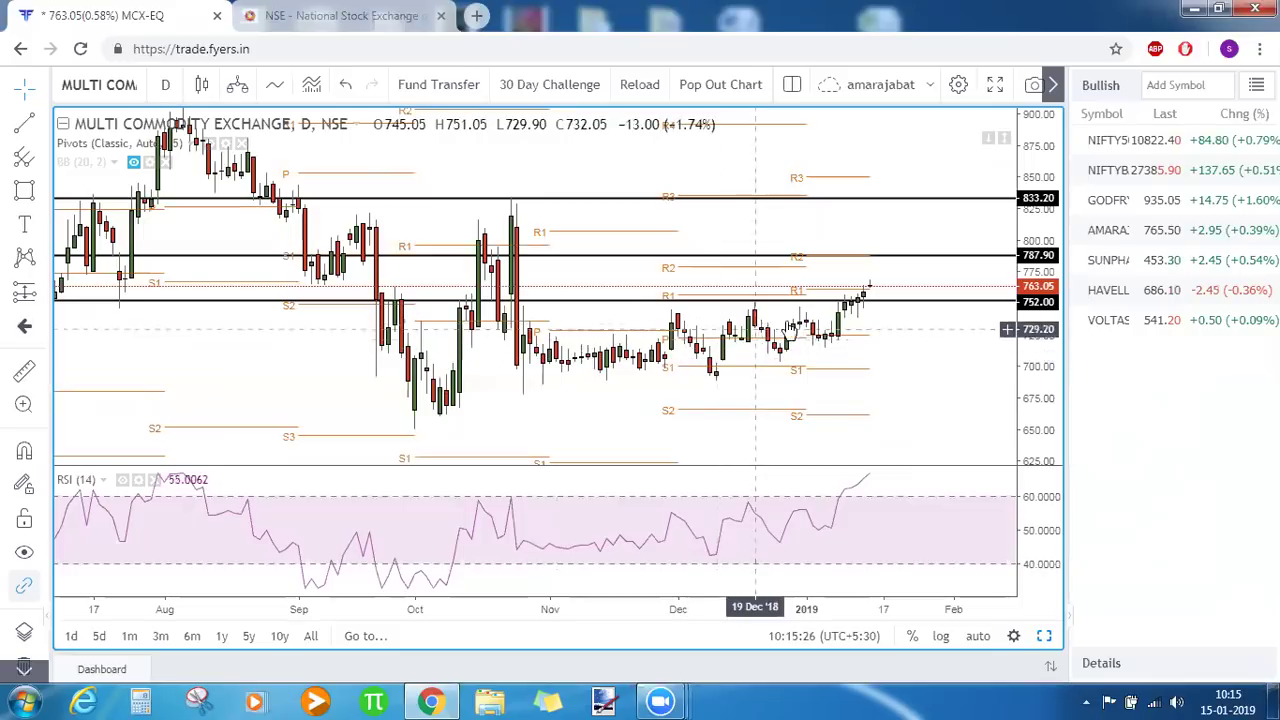
{"action": "left_click_drag", "start_coordinate": [1032, 395], "coordinate": [1036, 458]}
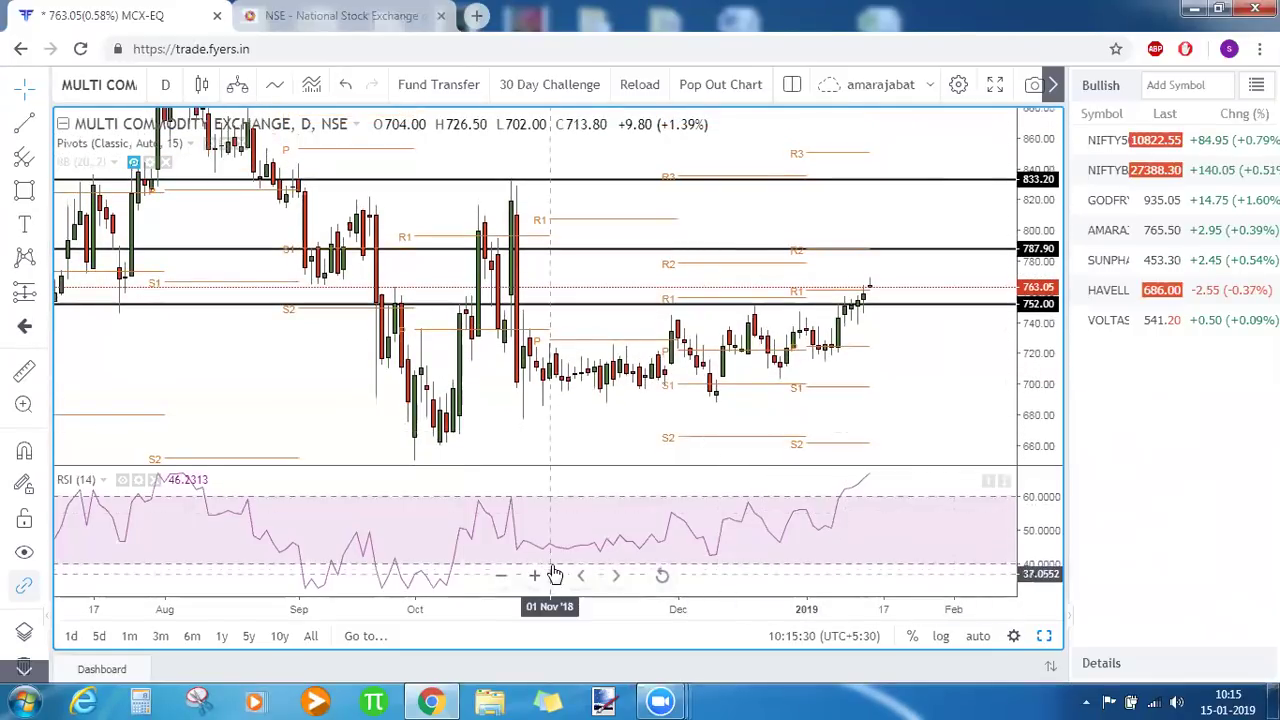
{"action": "scroll", "coordinate": [533, 576], "scroll_direction": "up", "scroll_amount": 5}
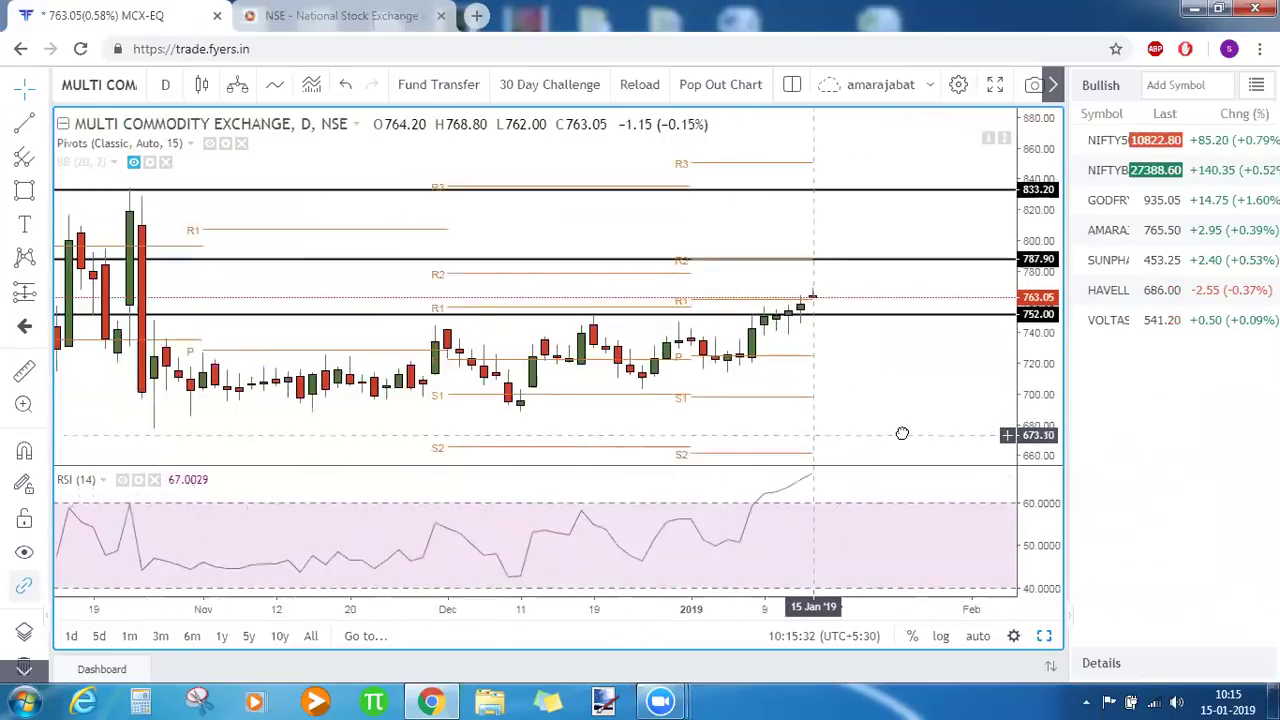
{"action": "left_click_drag", "start_coordinate": [964, 446], "coordinate": [901, 451]}
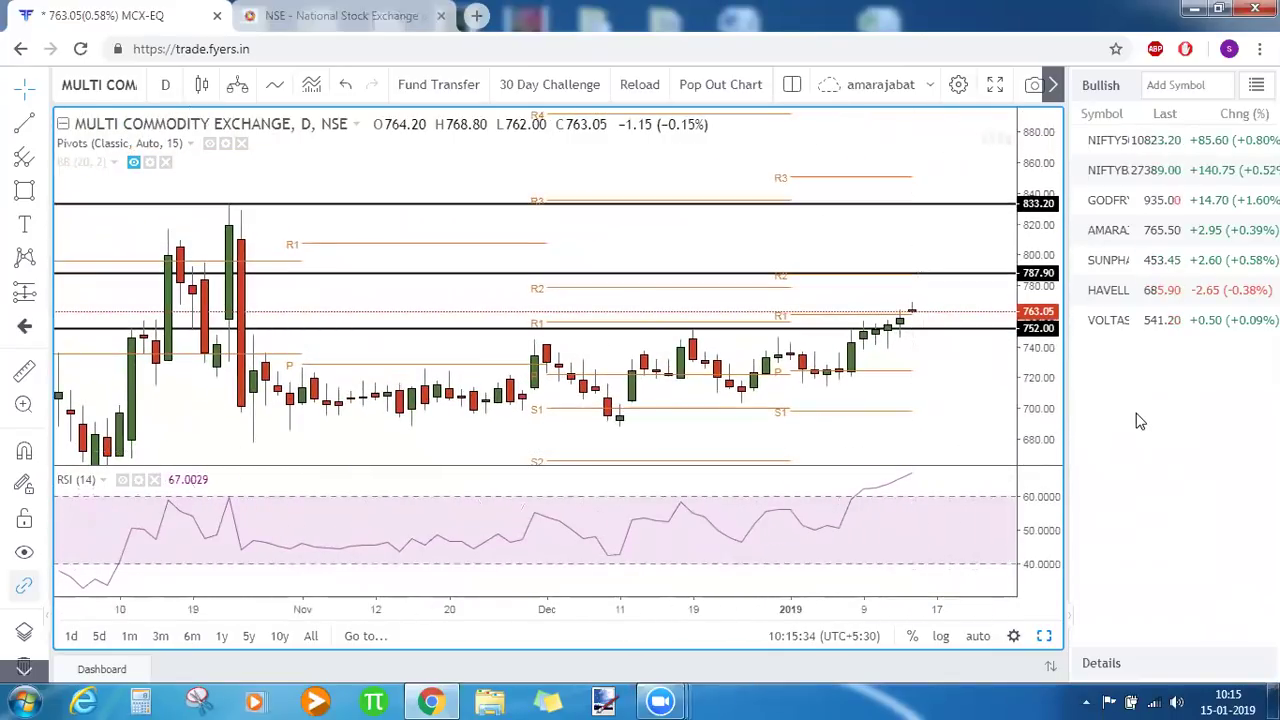